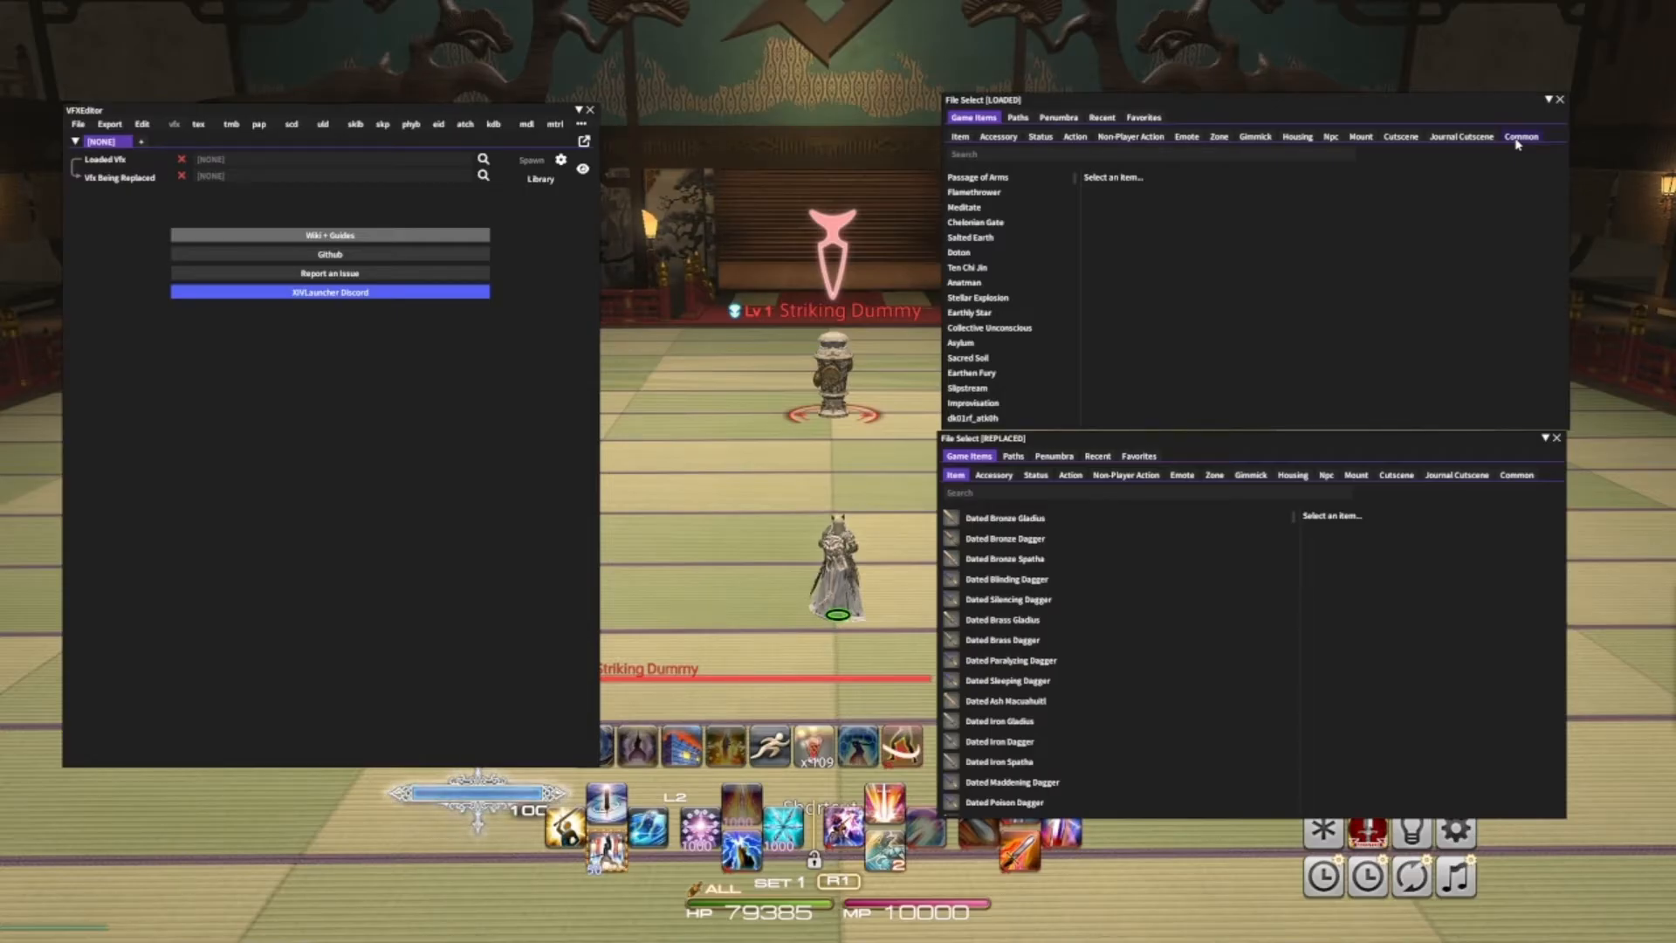
pyautogui.click(1330, 138)
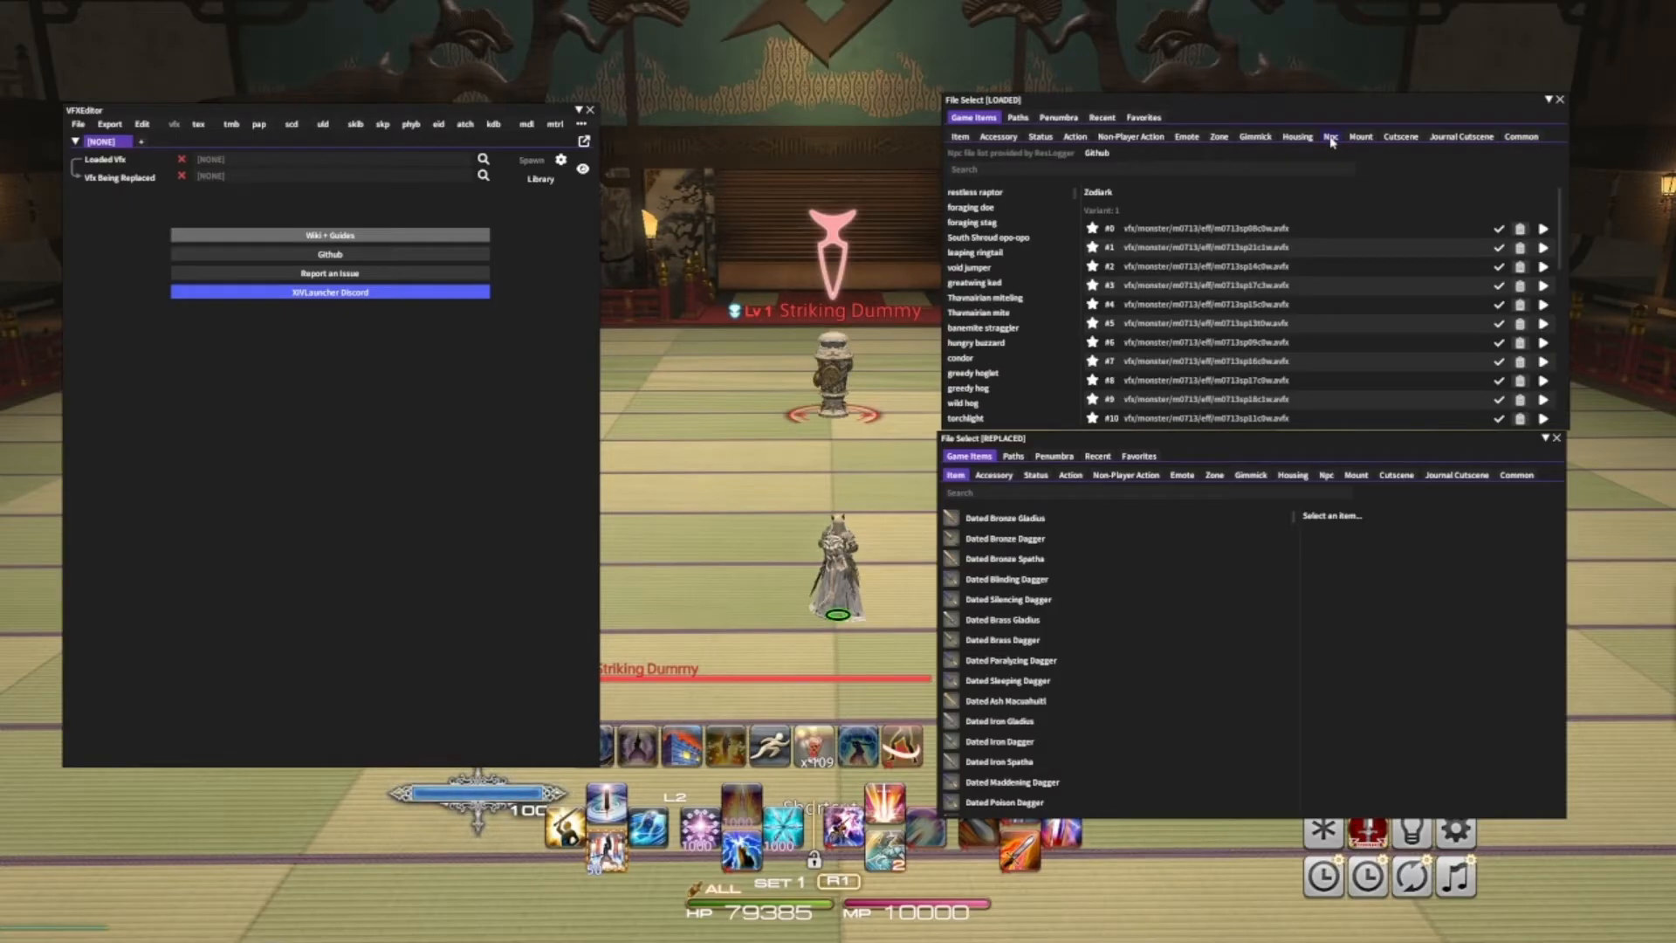
pyautogui.click(1251, 137)
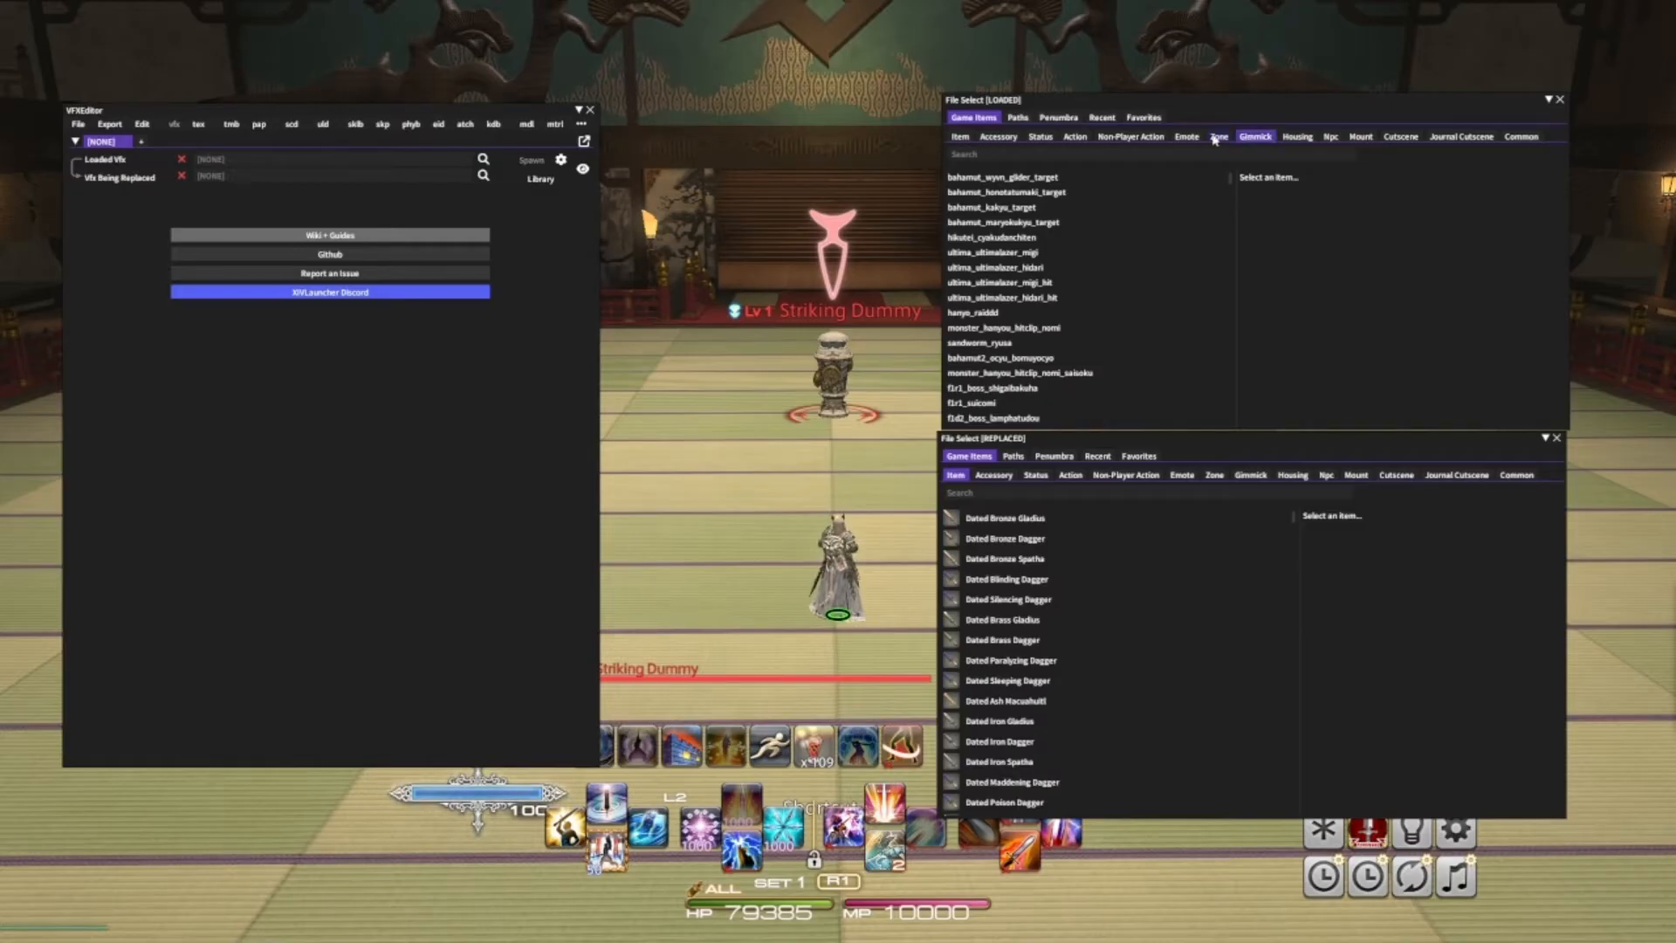
pyautogui.click(1220, 138)
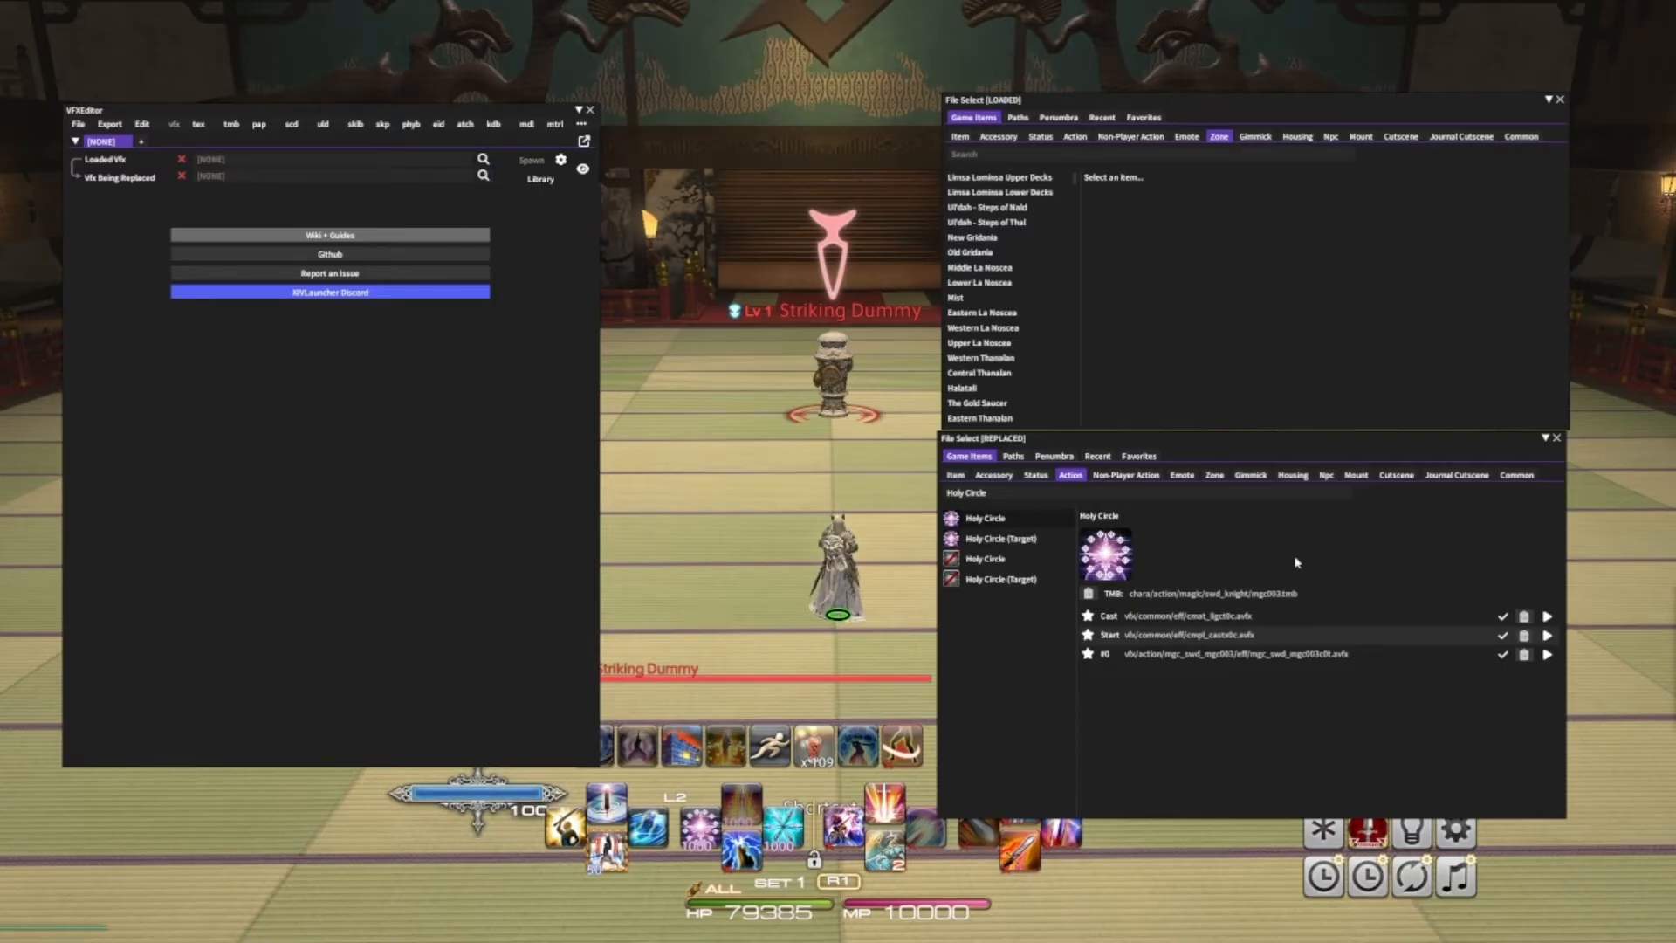
# - Preview the Holy Circle #0 effect and select it as the VFX being replaced
pyautogui.click(1548, 654)
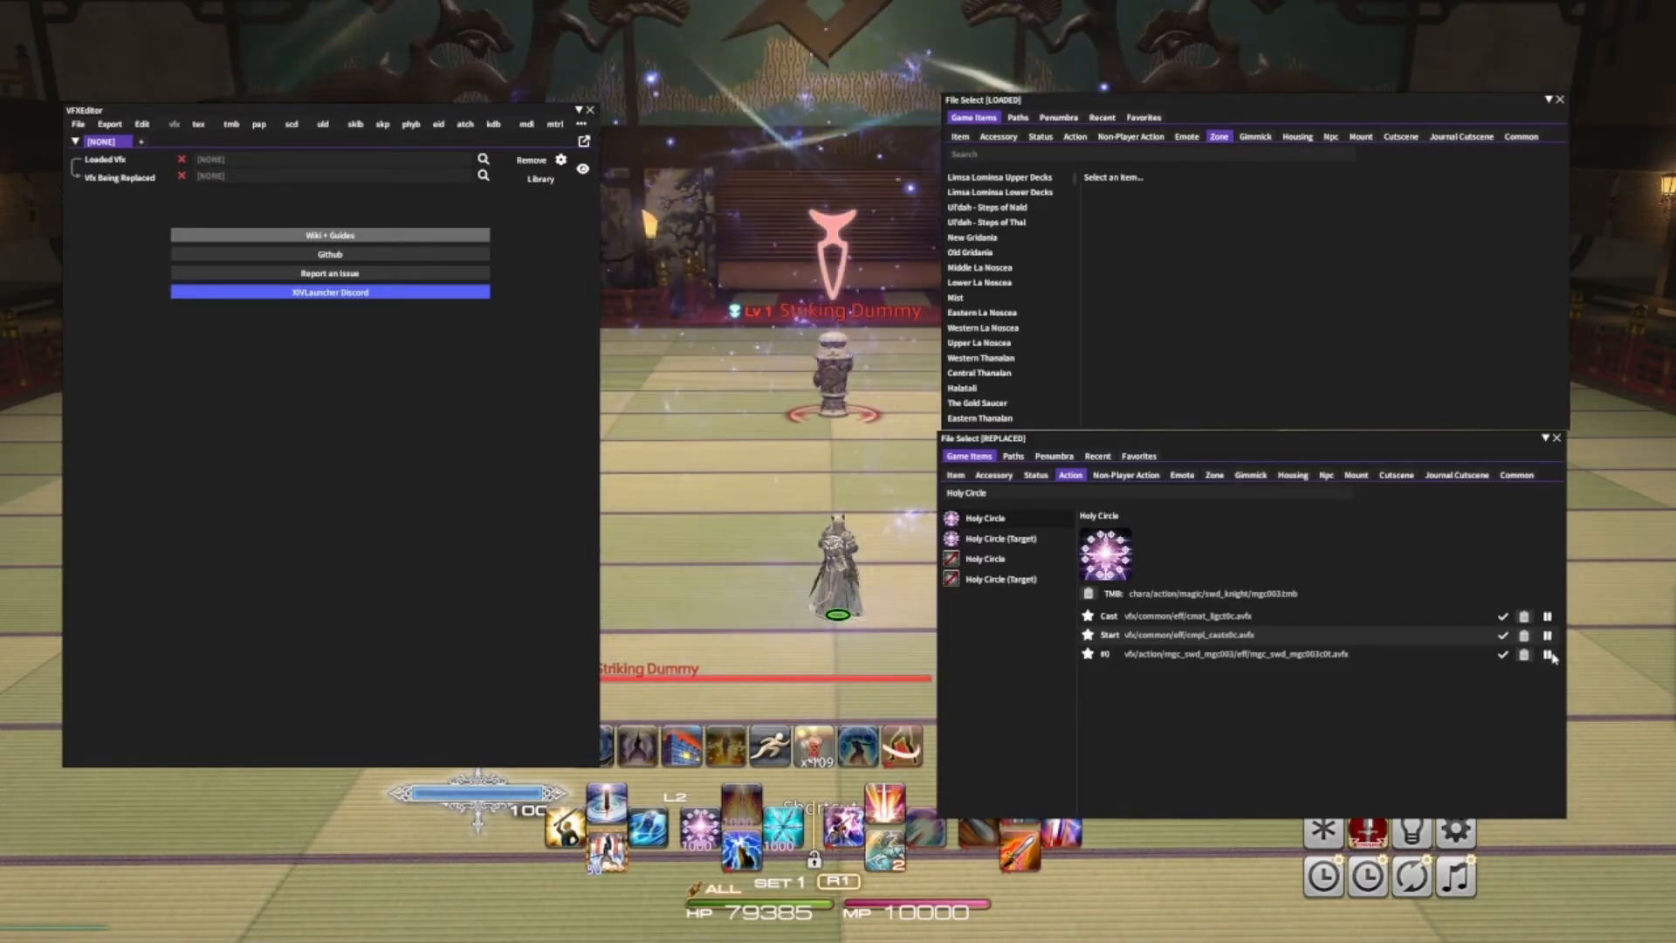
pyautogui.click(1547, 655)
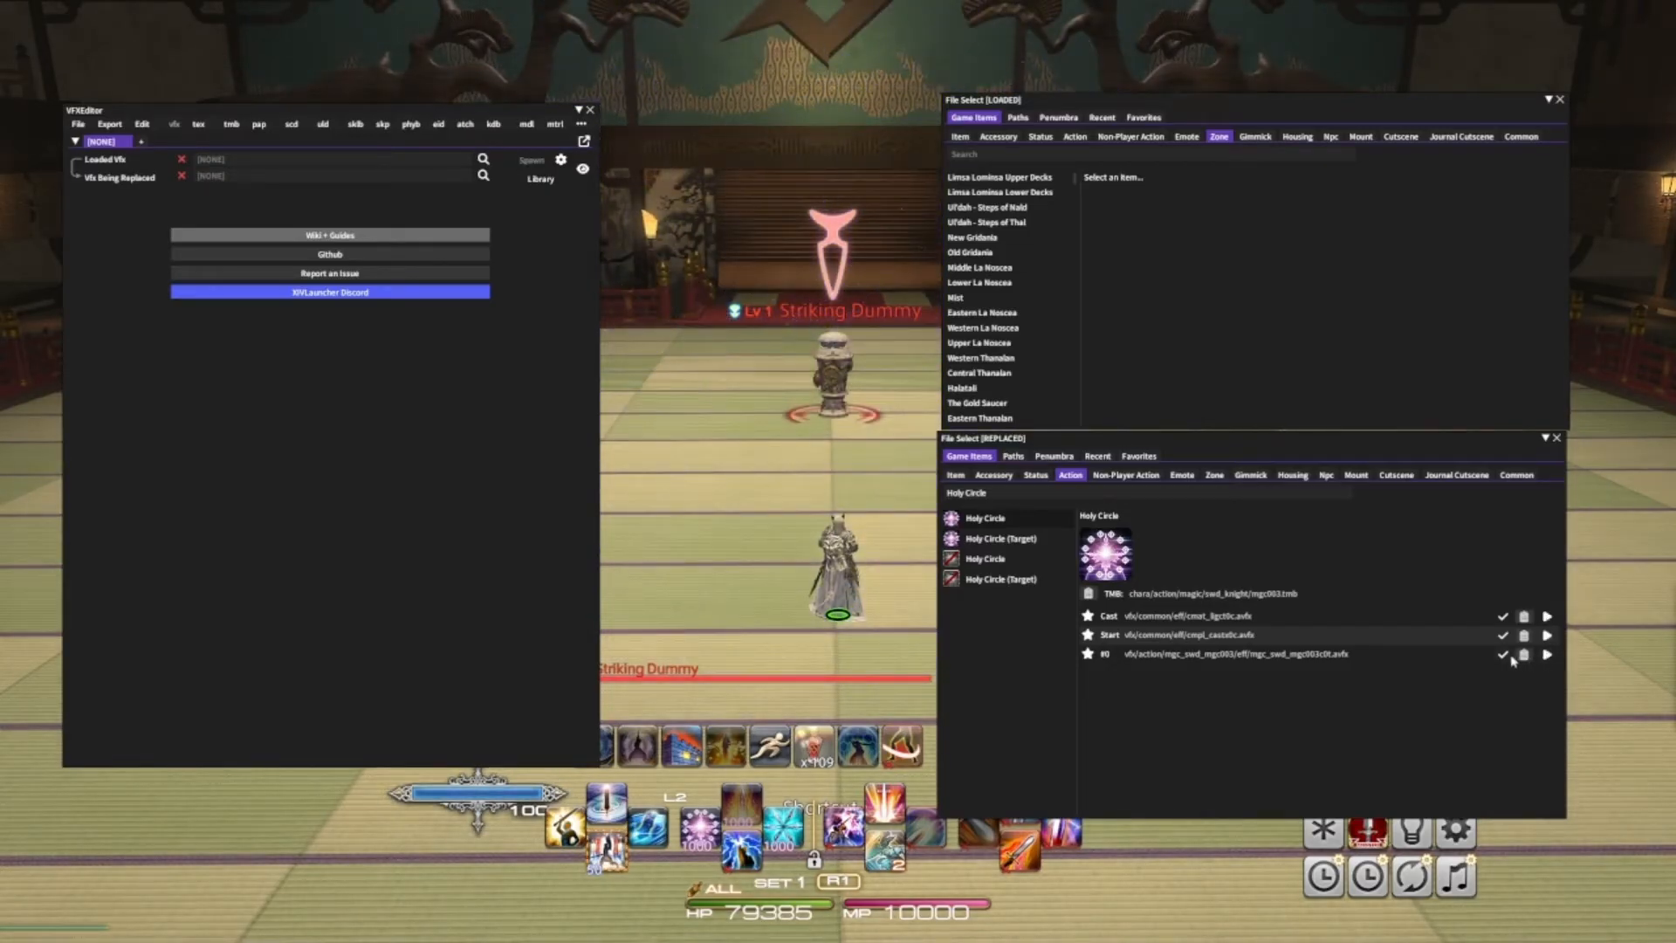
pyautogui.click(1503, 654)
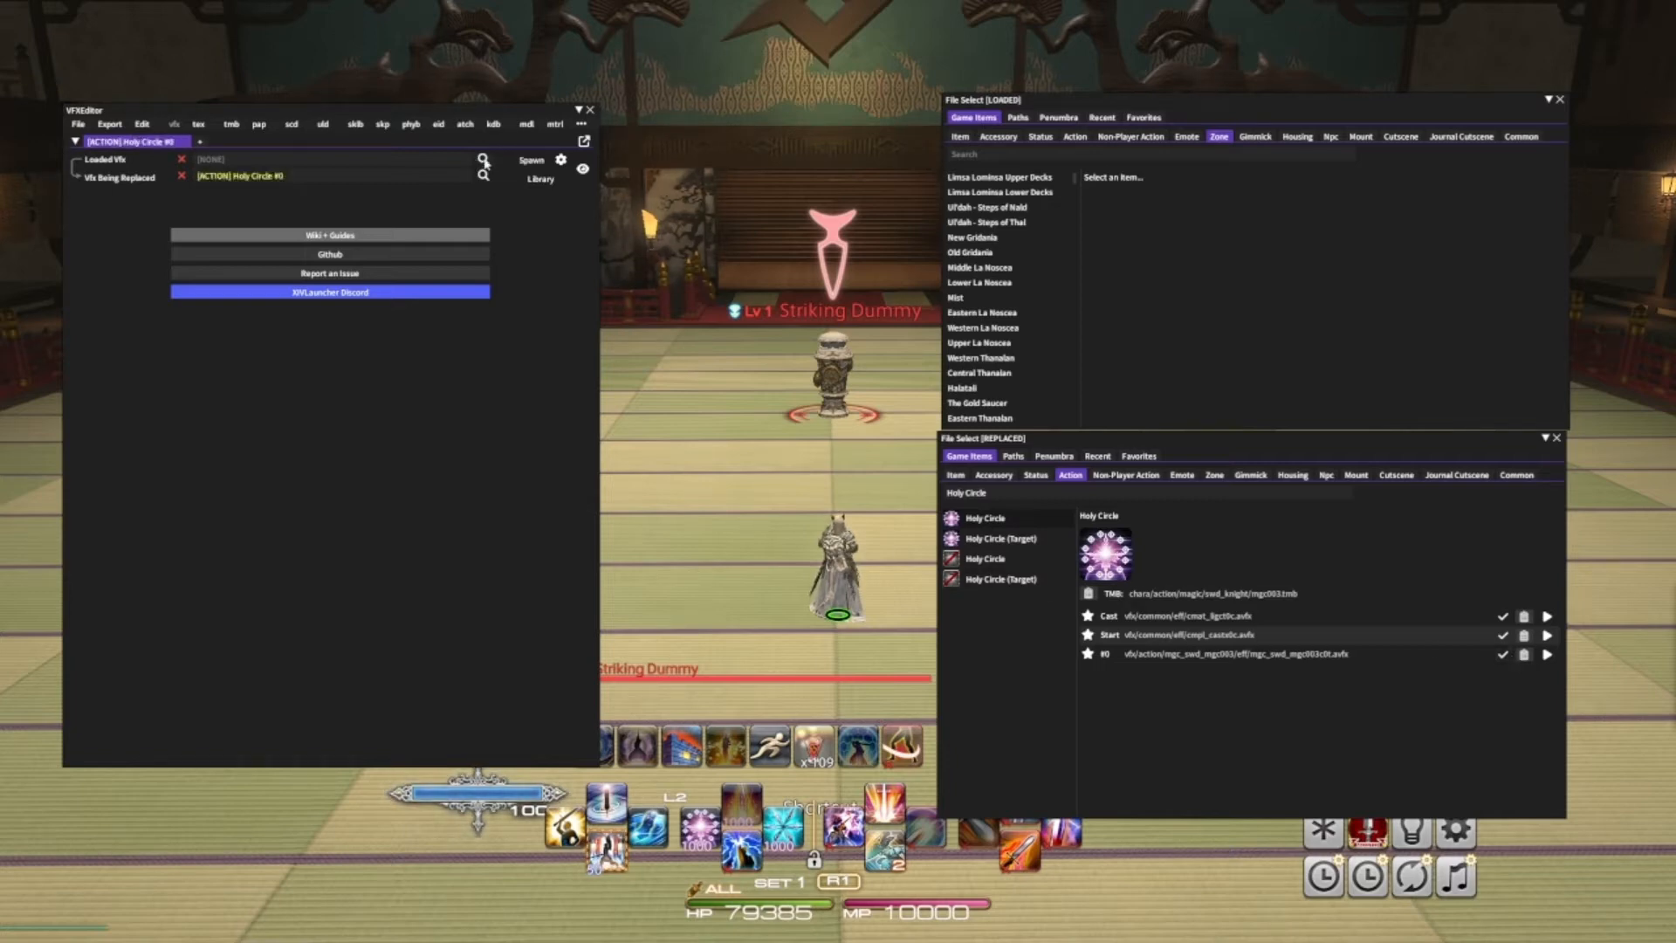
# - Search actions for Blizzard II, preview its #0 effect, and load it as the replacement VFX
pyautogui.click(1076, 137)
pyautogui.write('bli')
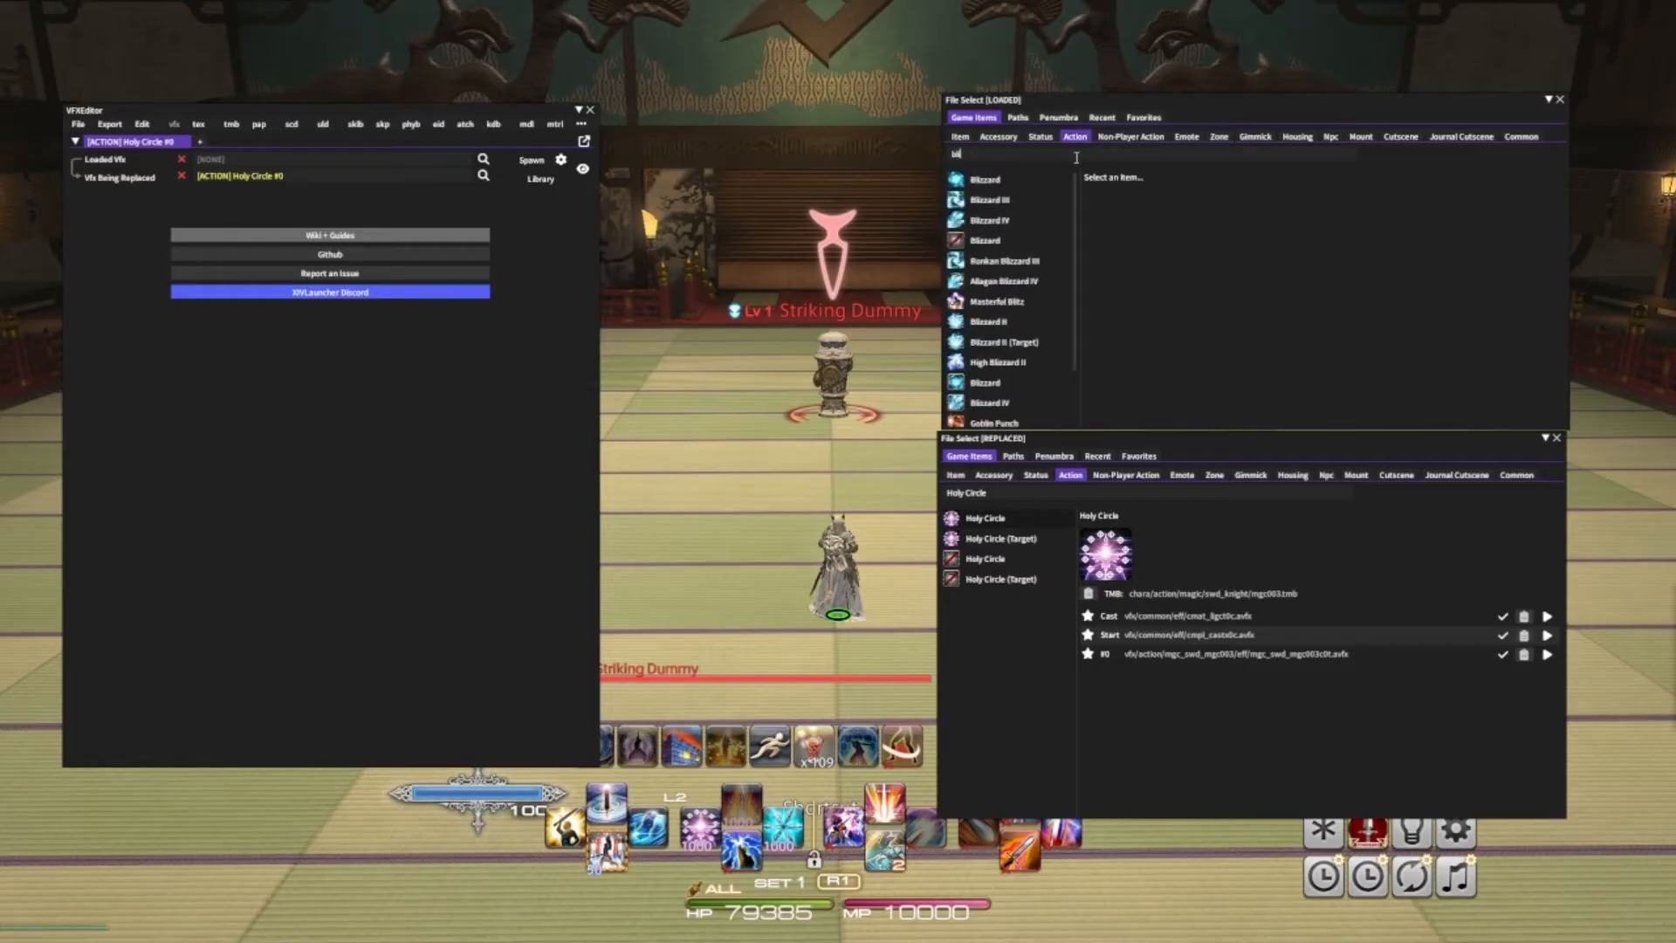
pyautogui.write('zzard ii')
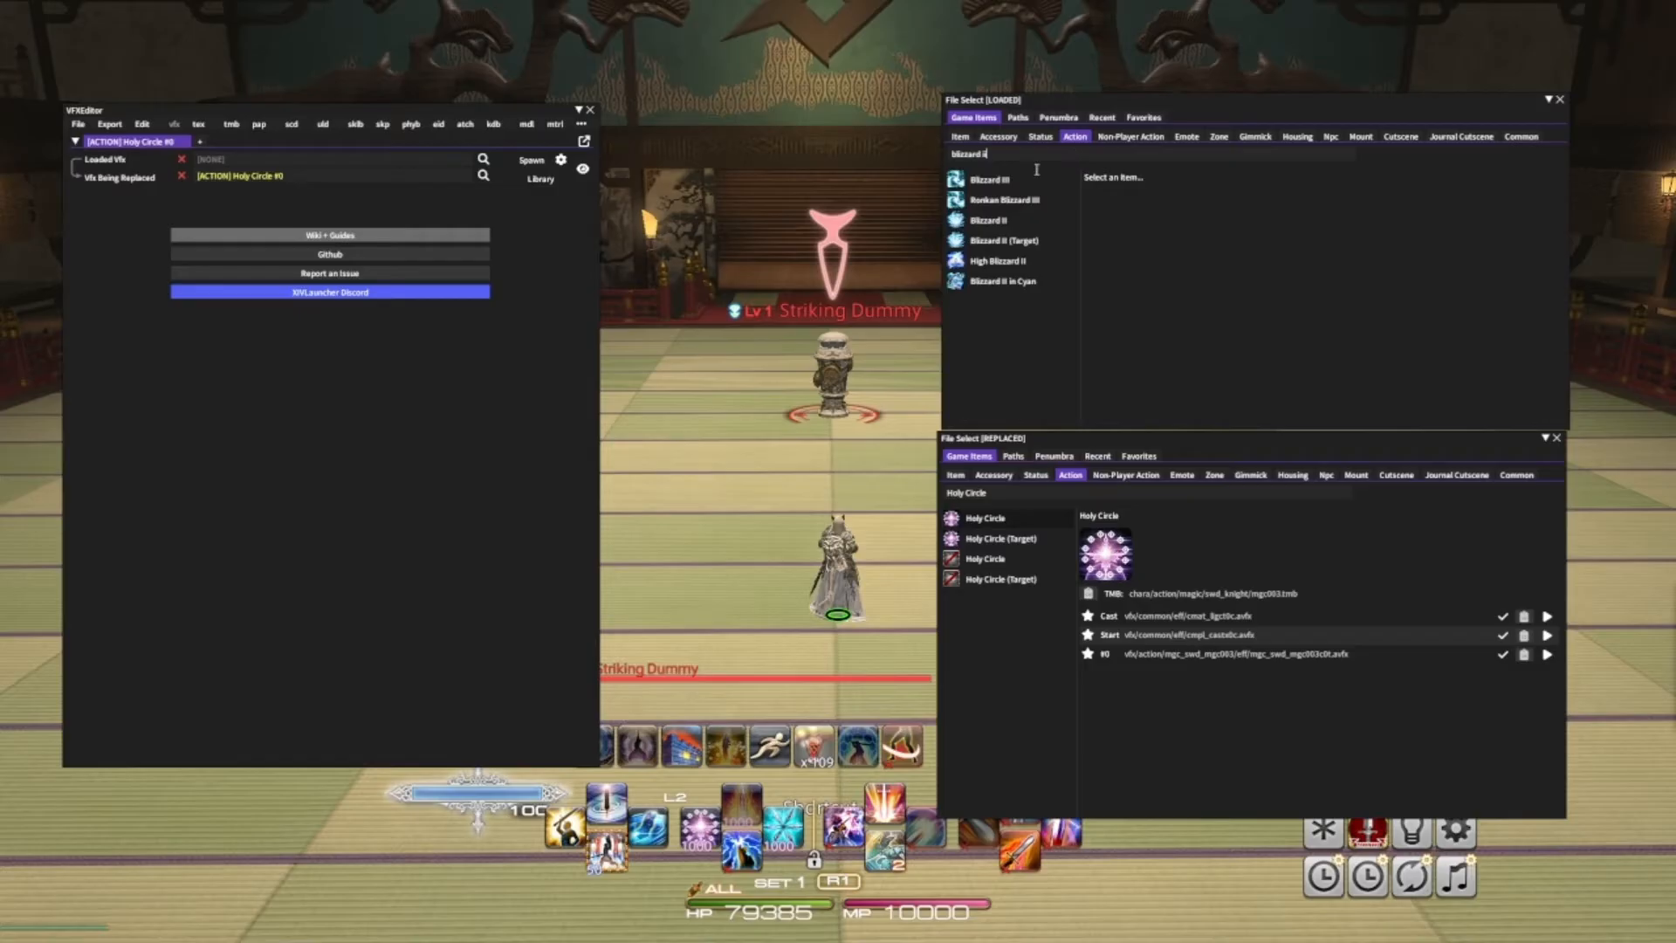
pyautogui.click(1019, 223)
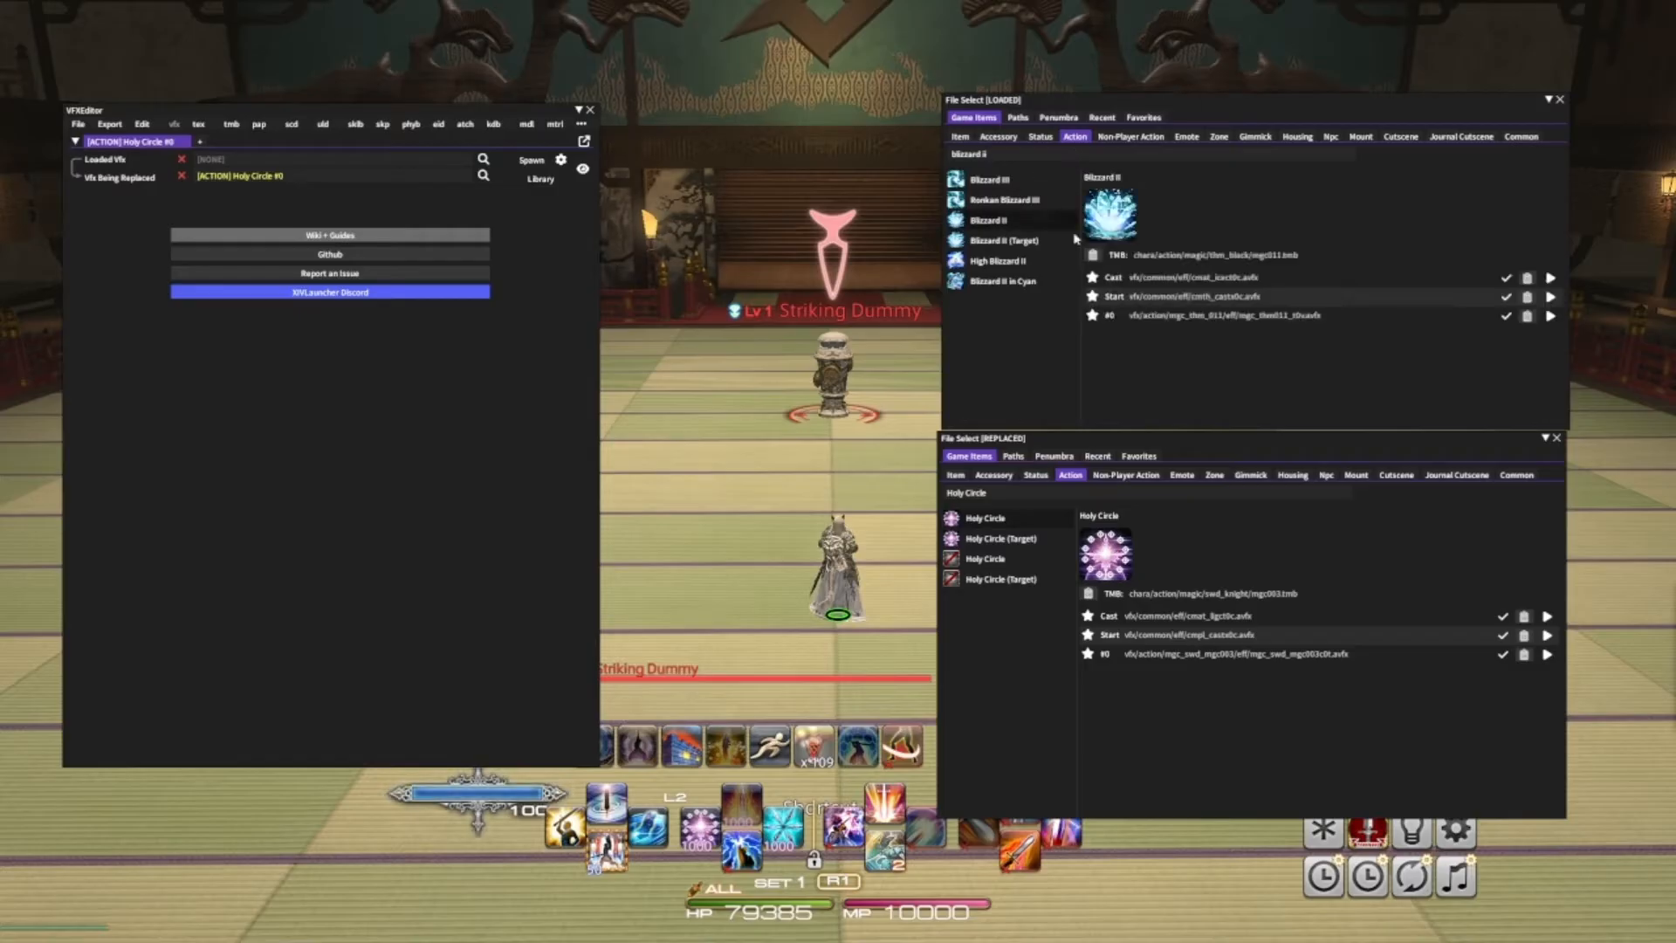
pyautogui.click(1551, 316)
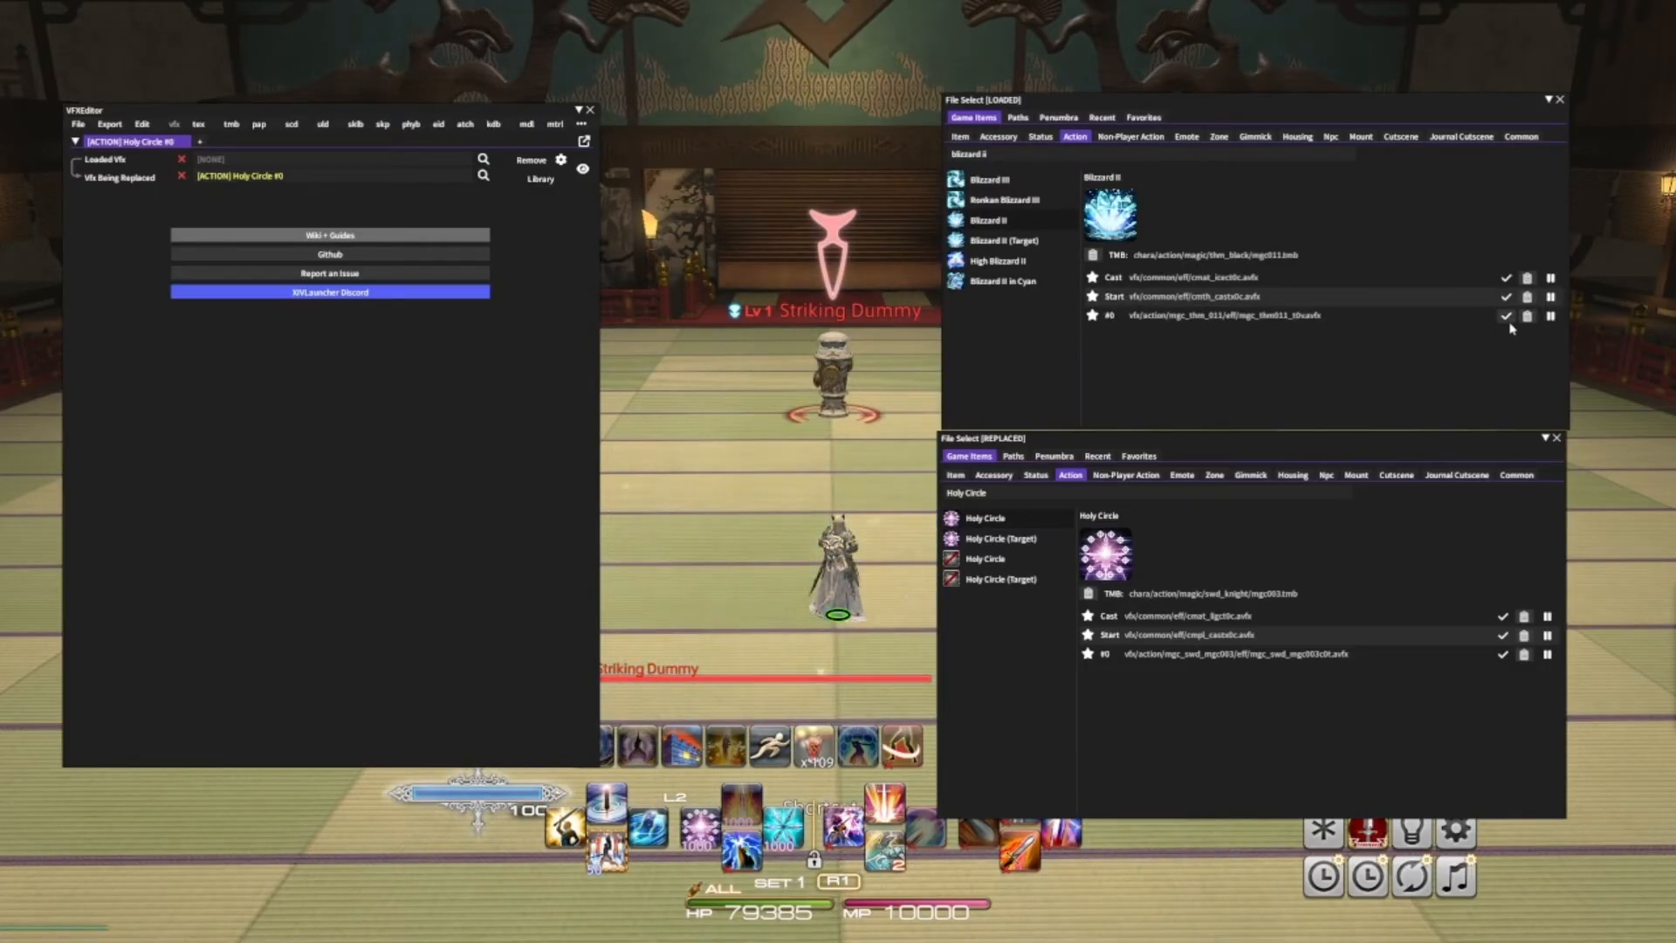
pyautogui.click(1505, 316)
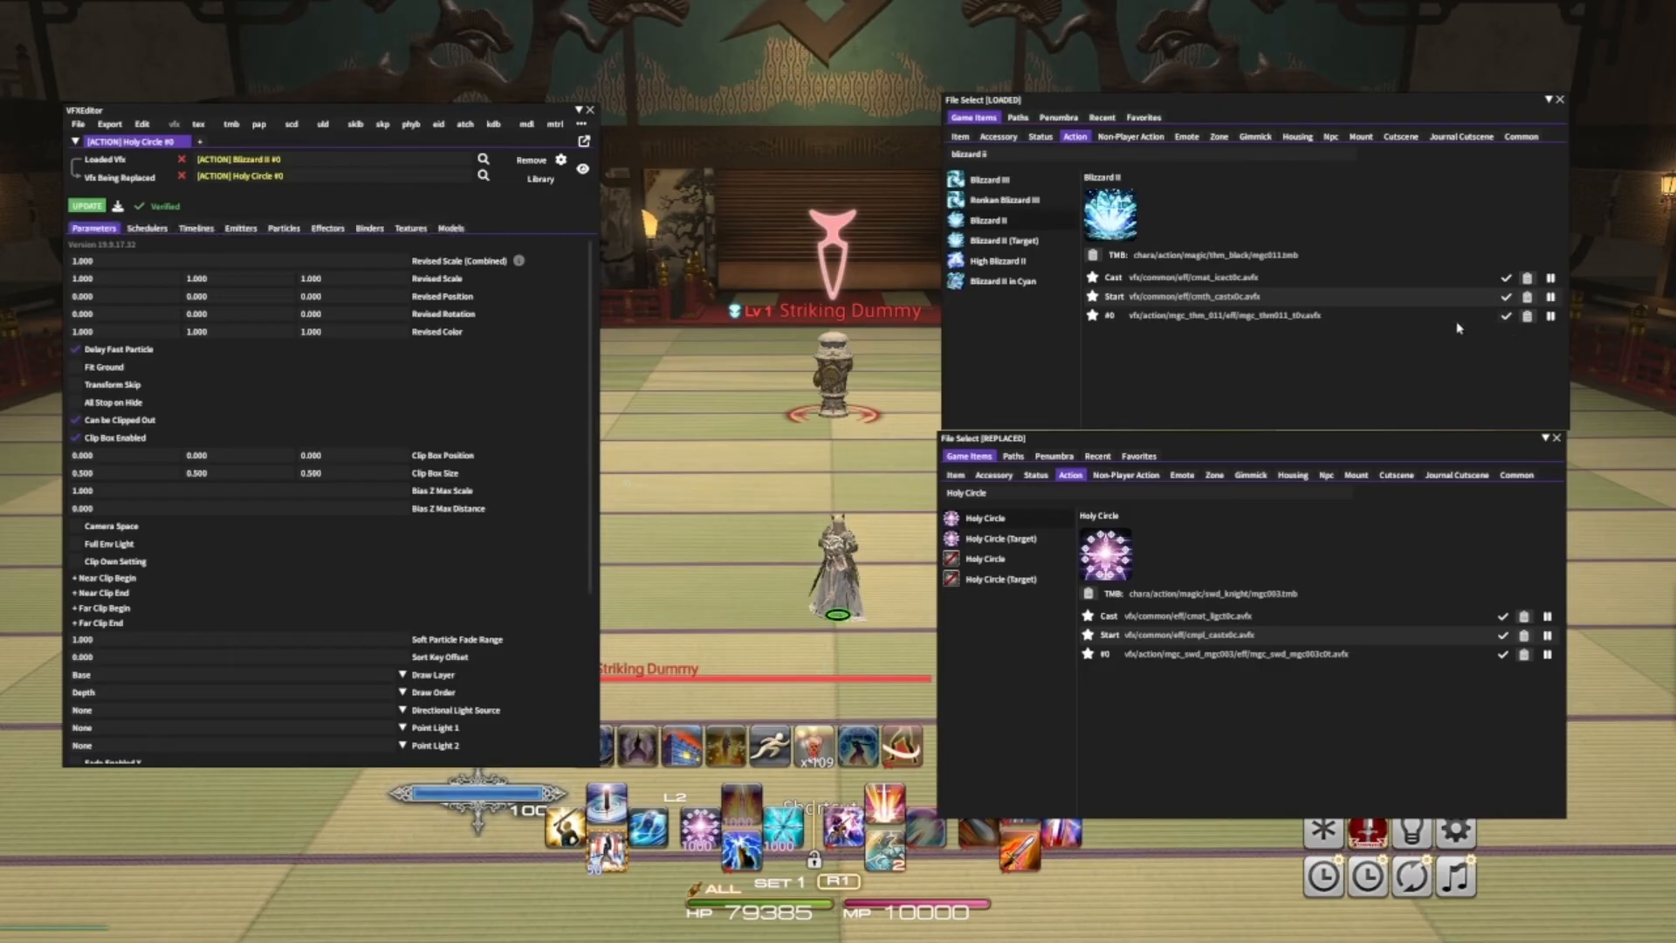
# - Open a new VFX tab and set Holy Circle (Target) #0 as the VFX being replaced
pyautogui.click(201, 142)
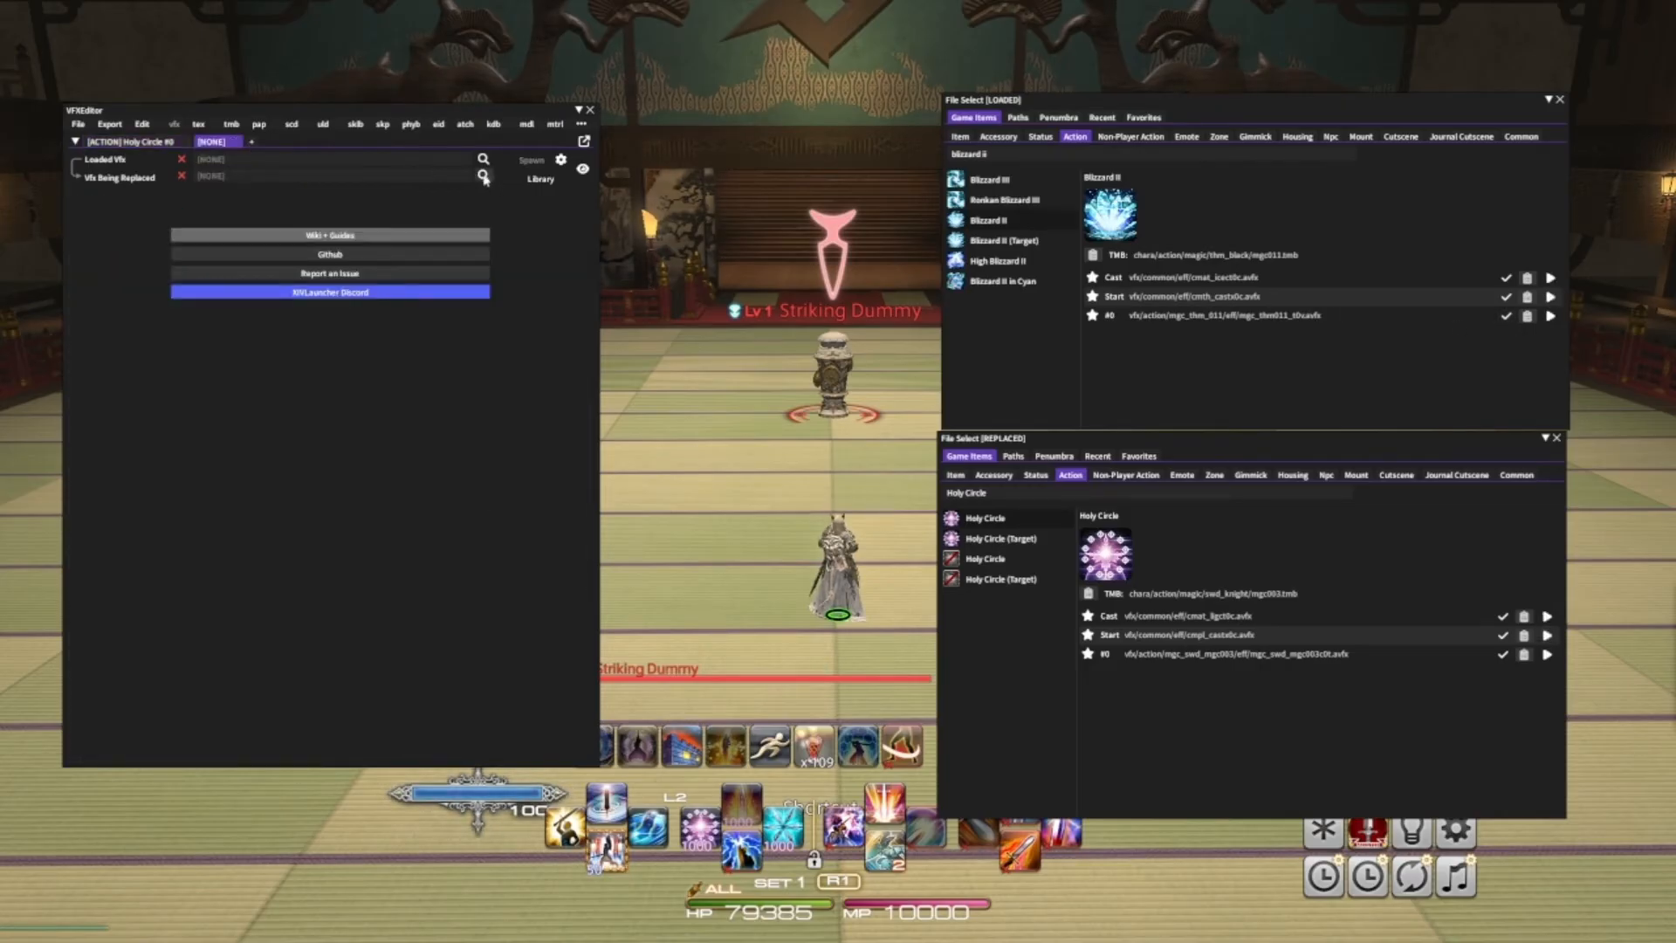
pyautogui.click(1001, 538)
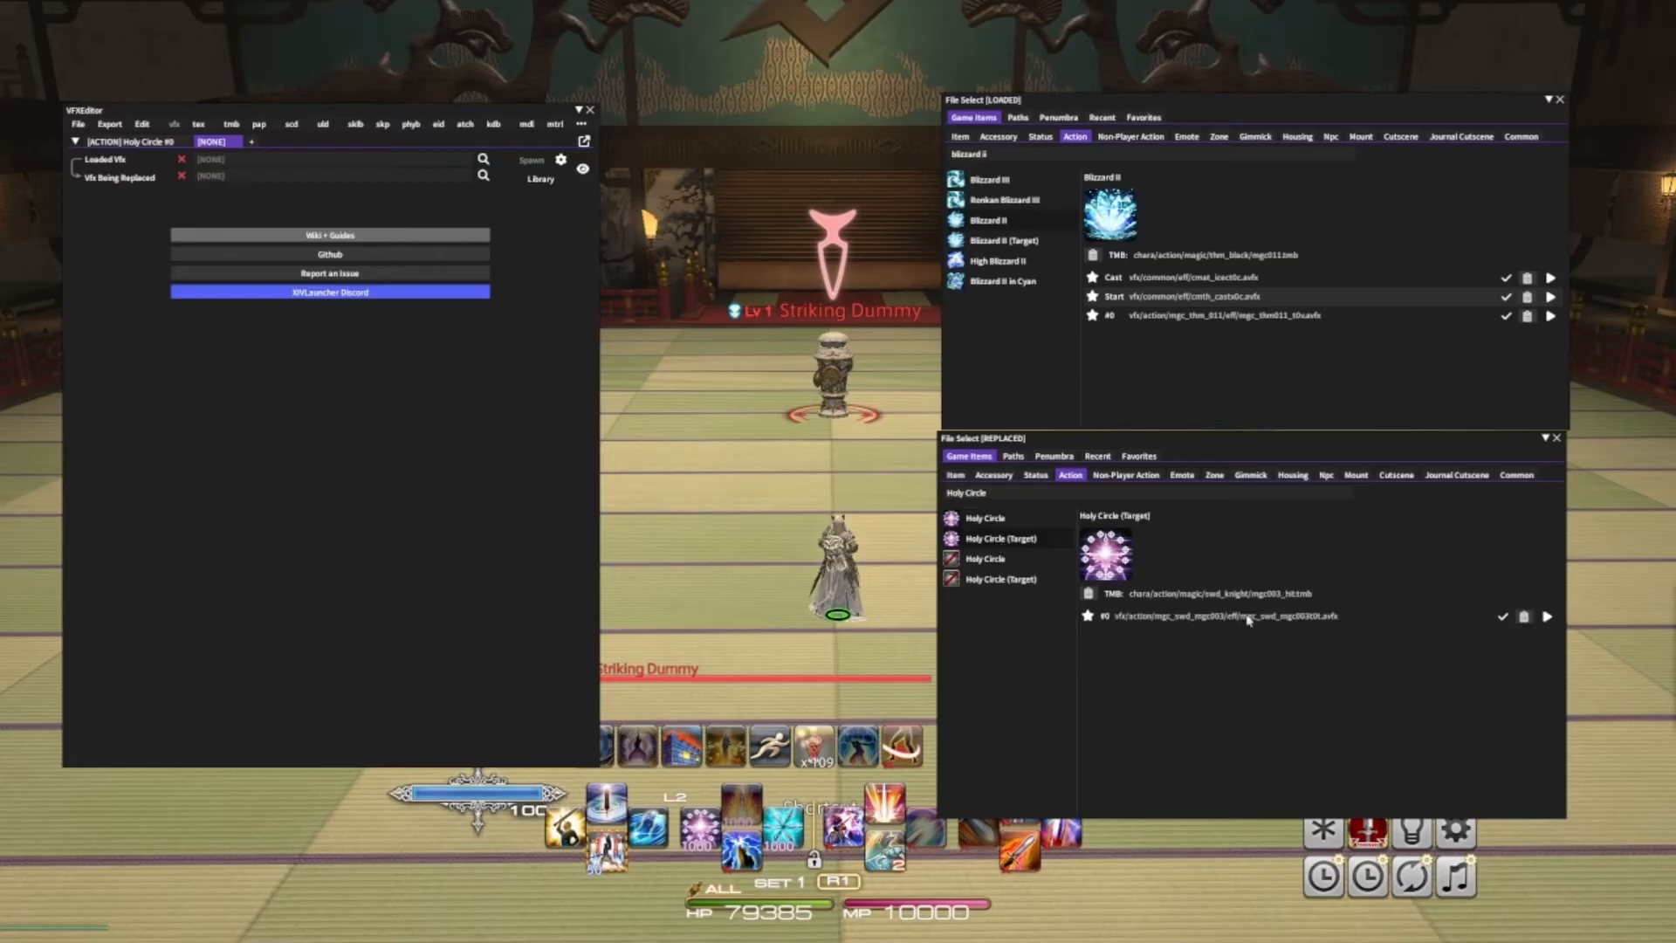
pyautogui.click(1502, 616)
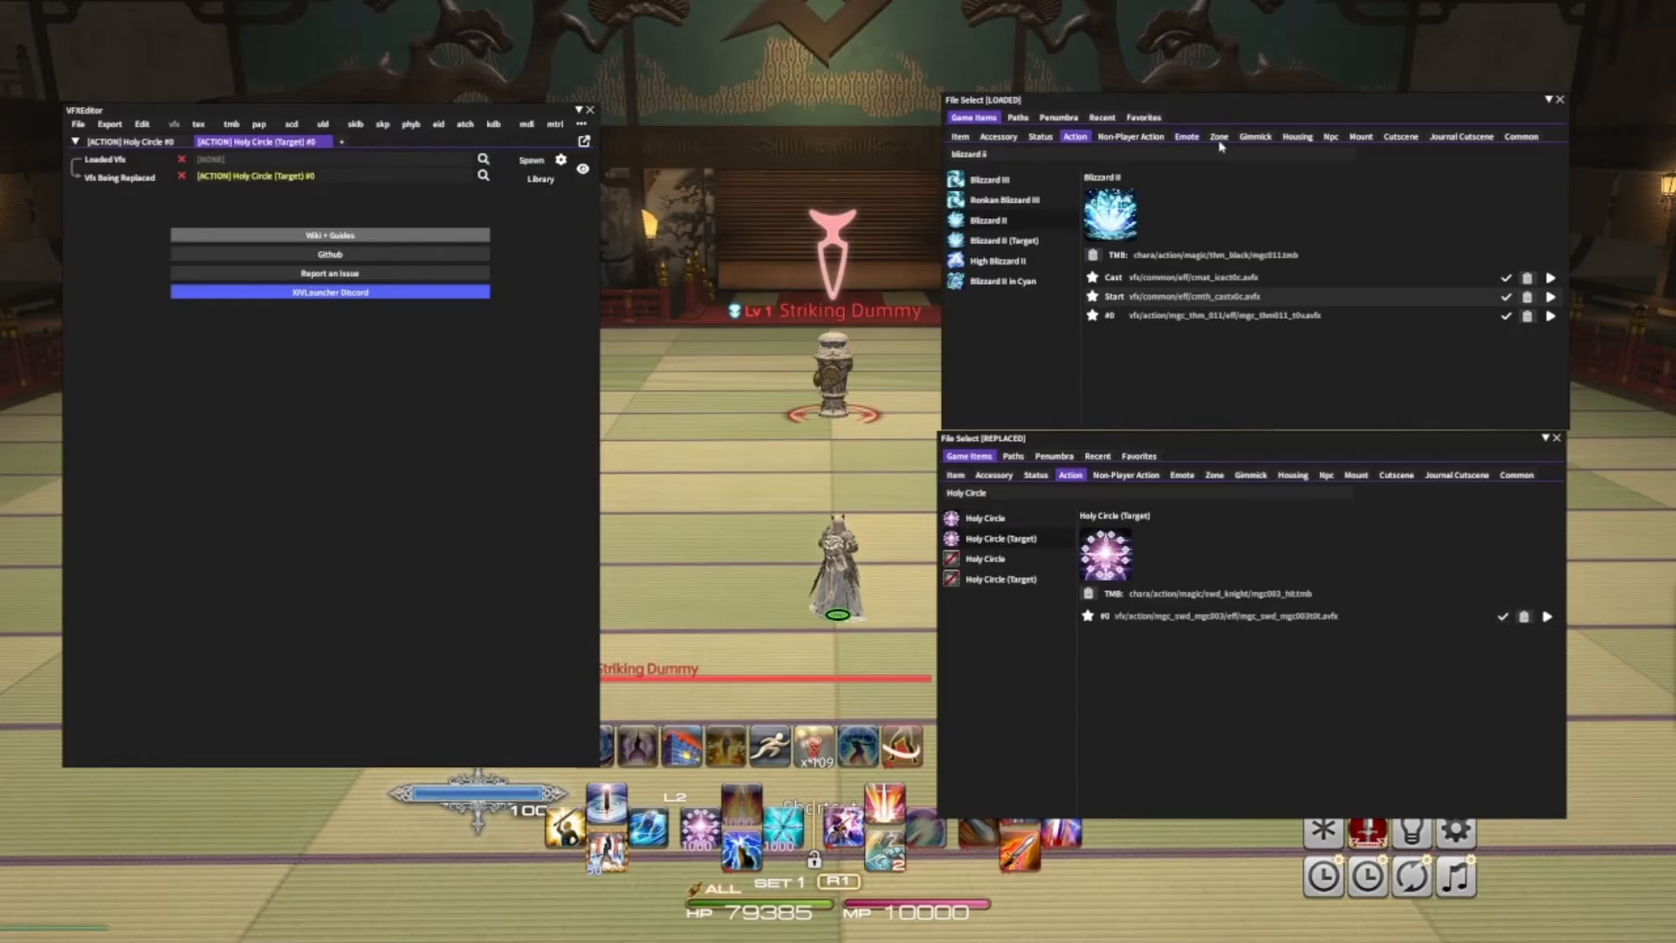
# - Search gimmicks for Great glacier, preview m4g8_boss_gimmick21 #3, and load it as this tab's replacement VFX
pyautogui.click(1253, 137)
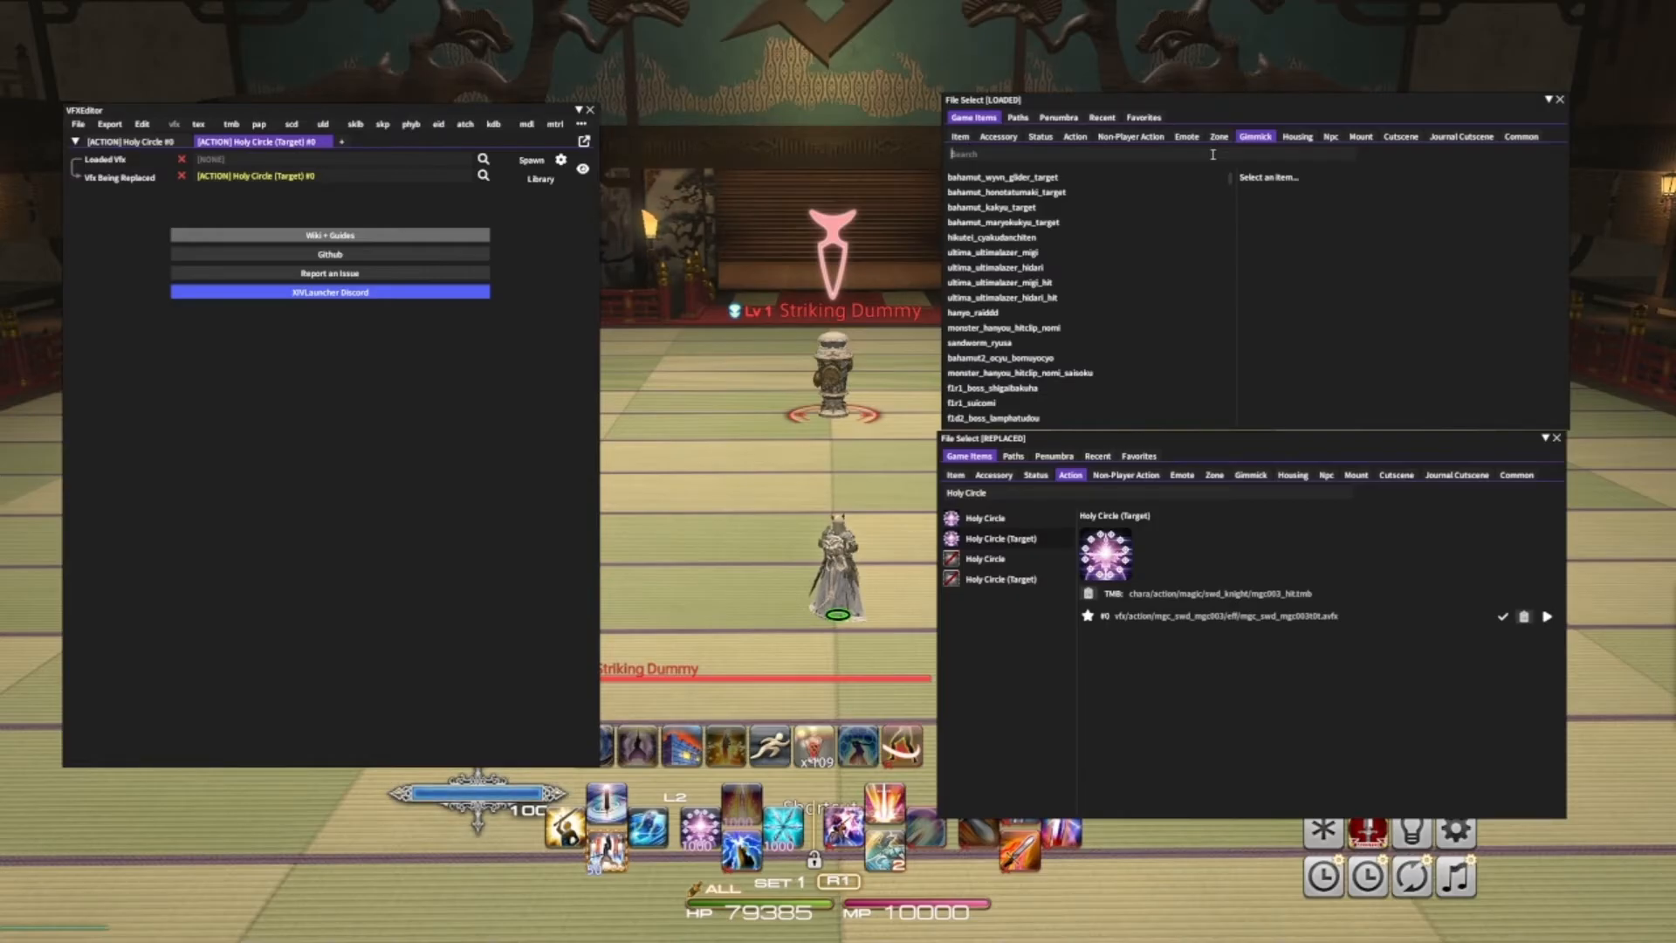
pyautogui.write('Great glacier')
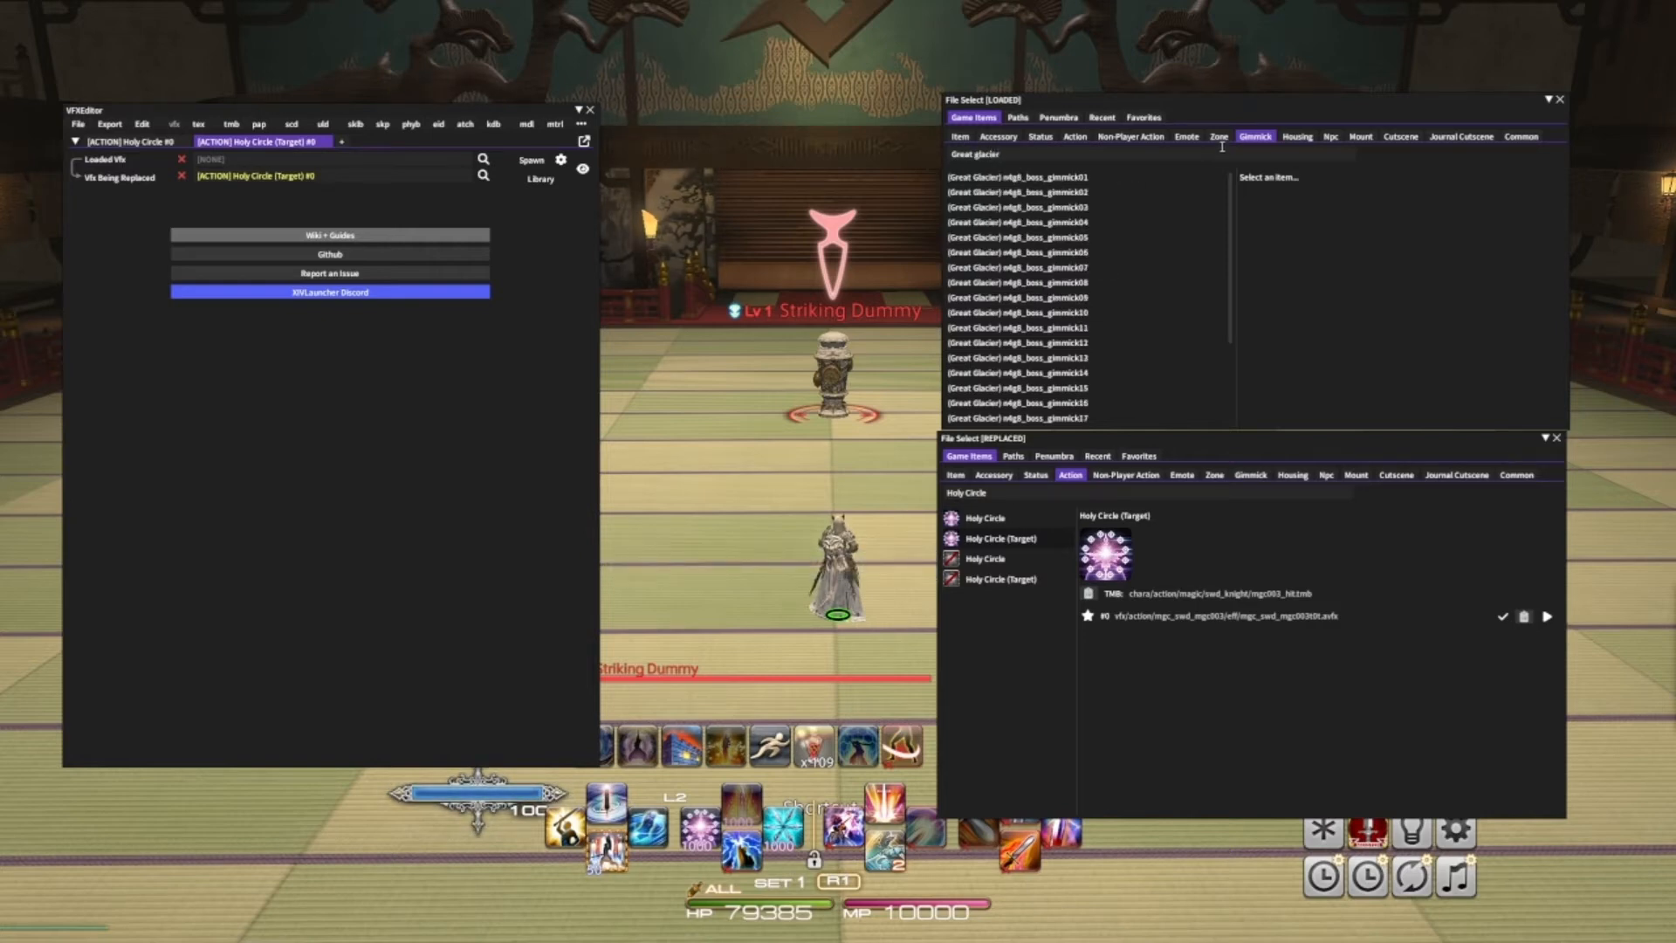
pyautogui.scroll(-2, 1074, 416)
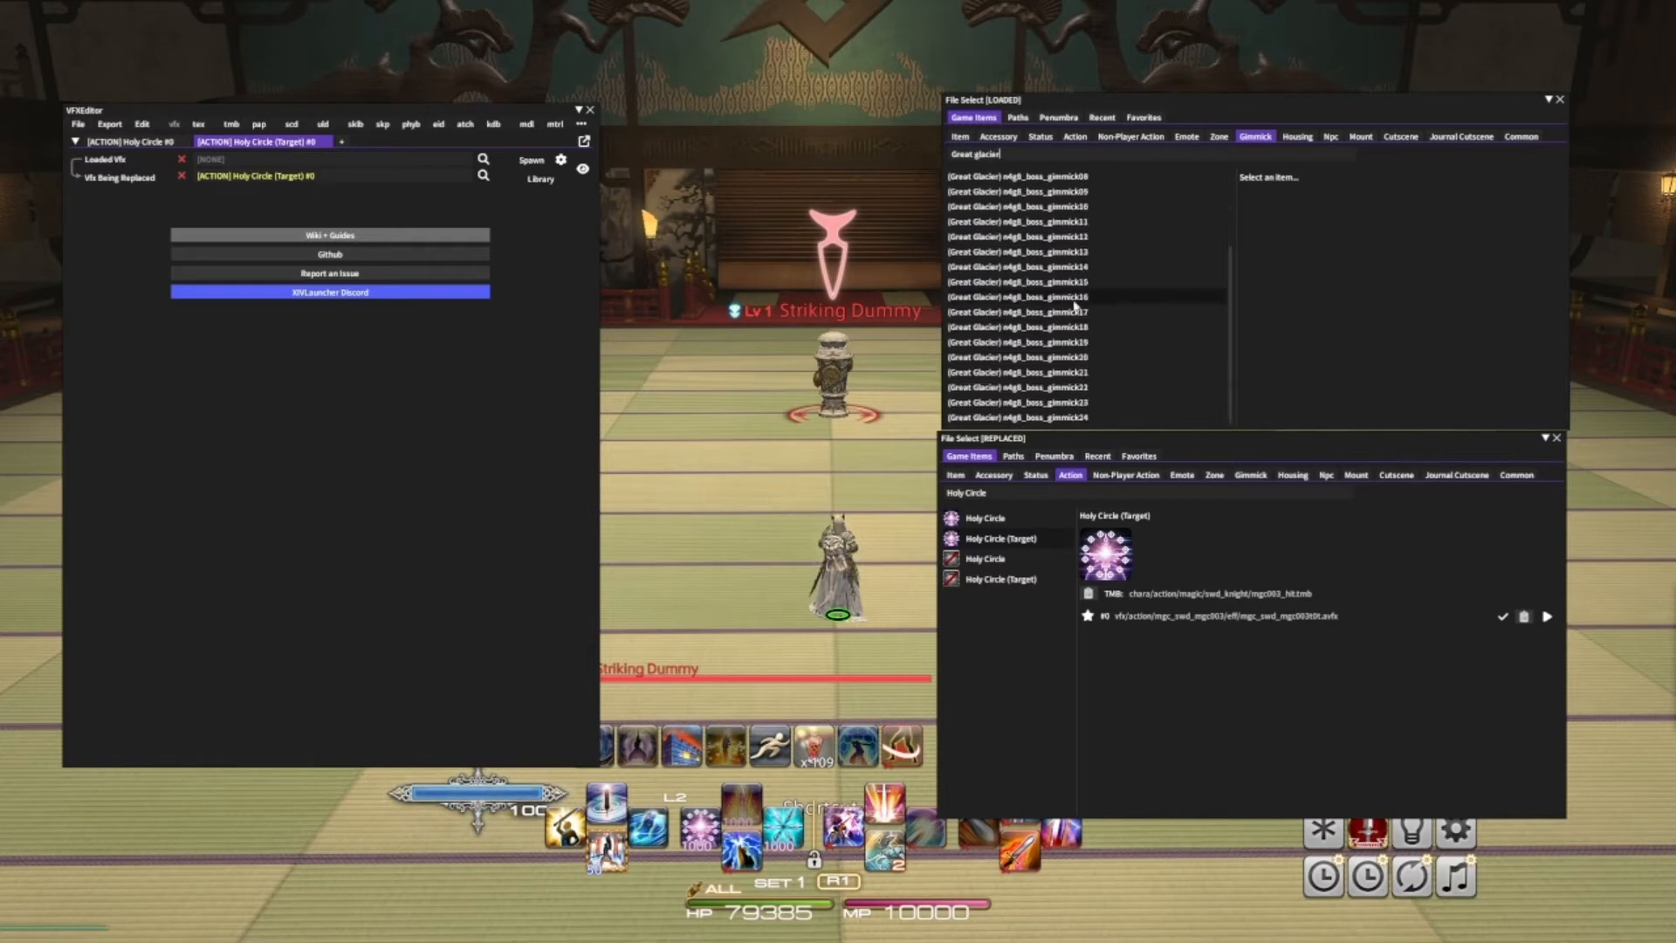
pyautogui.click(1073, 407)
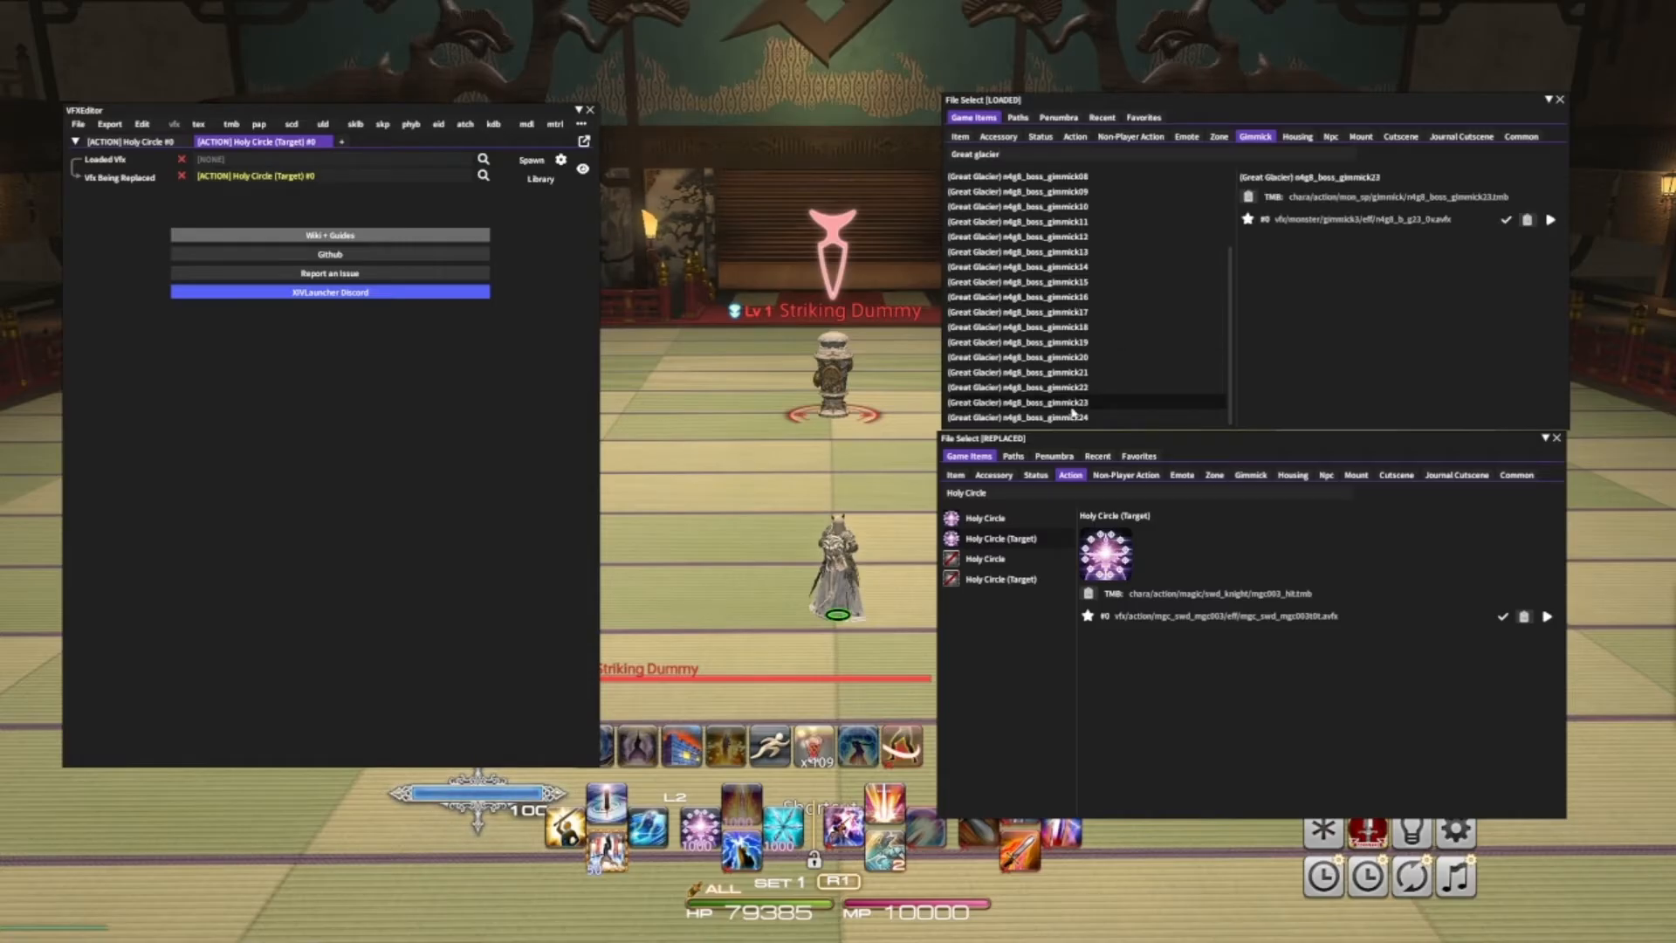
pyautogui.click(1073, 372)
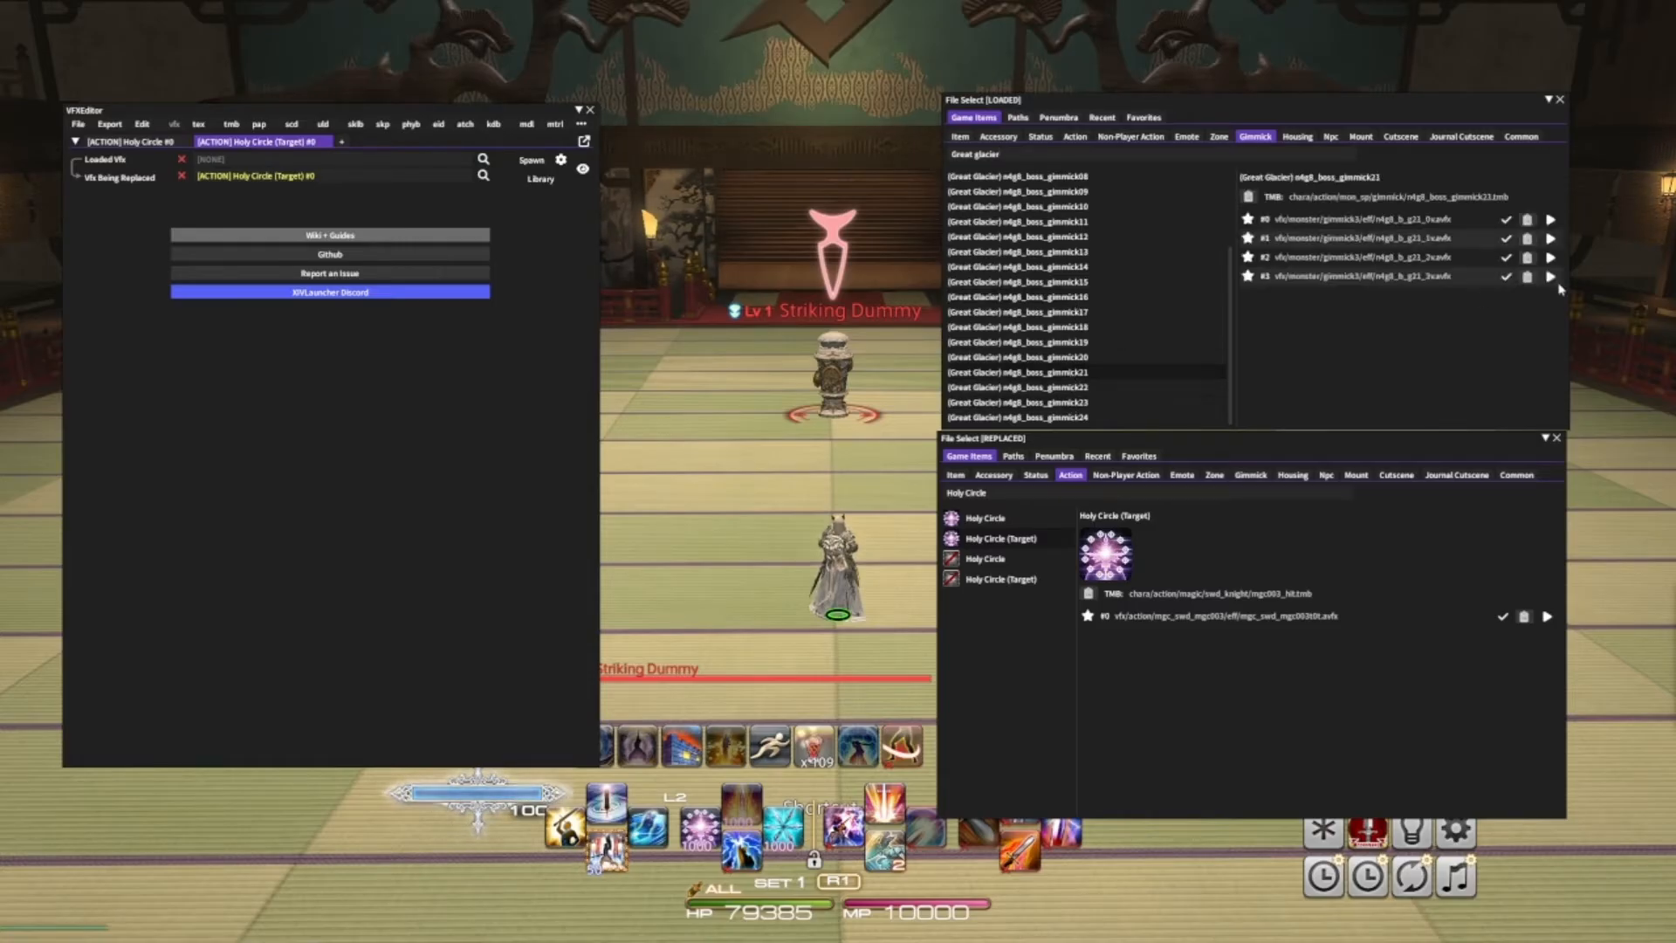
pyautogui.click(1549, 277)
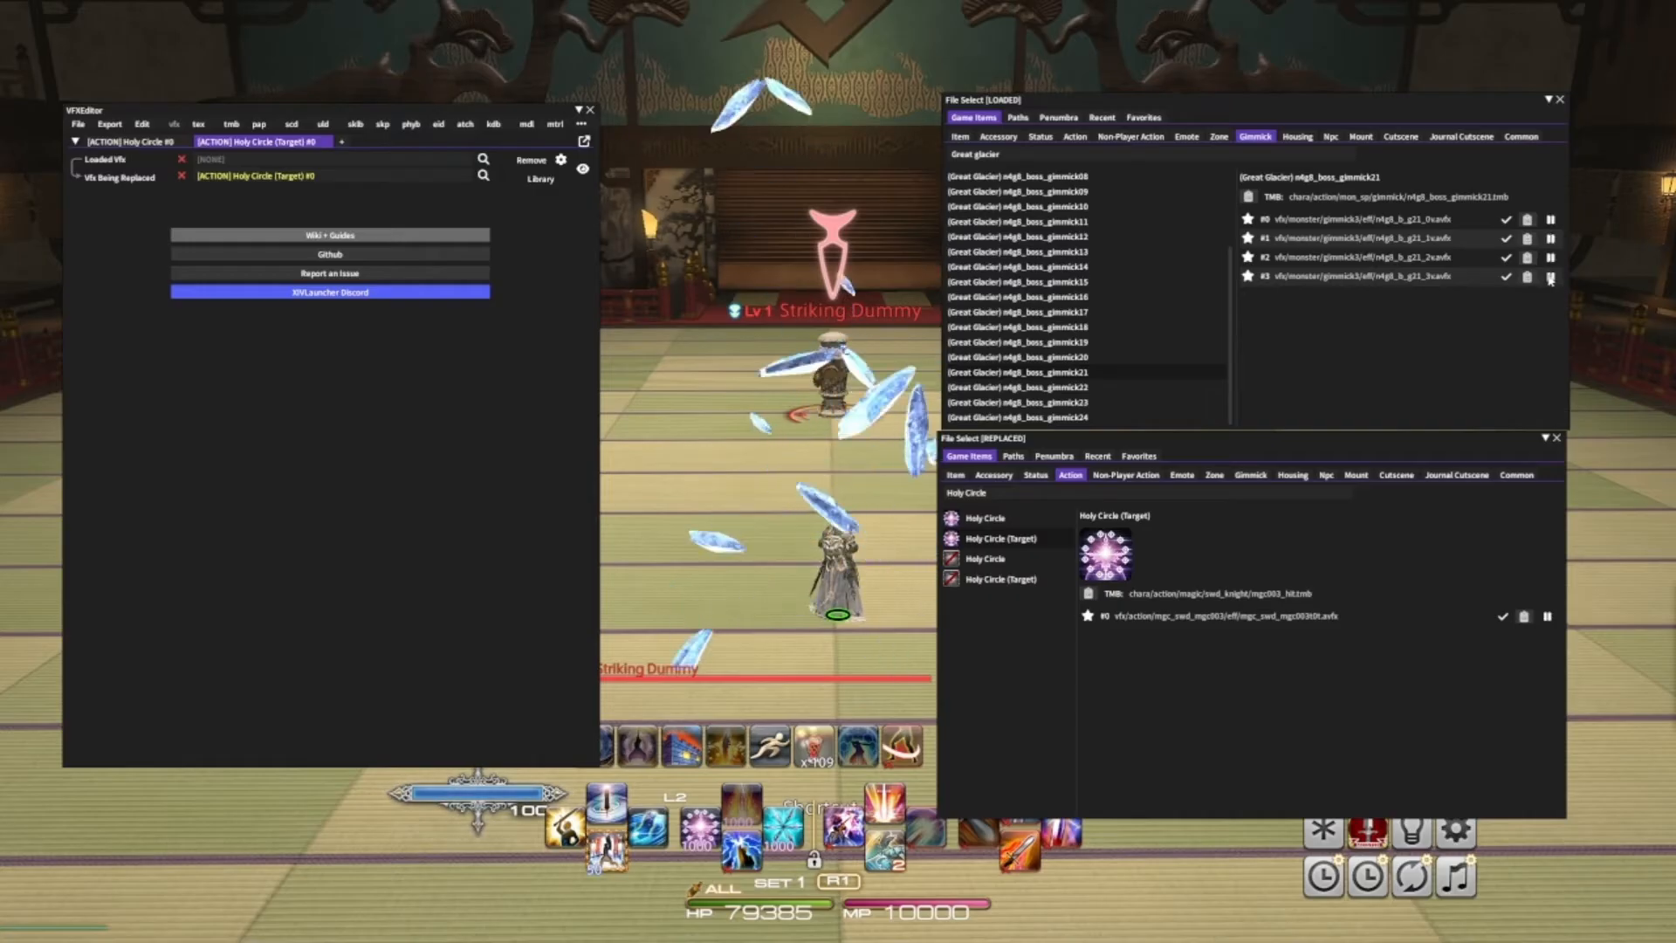
pyautogui.click(1504, 277)
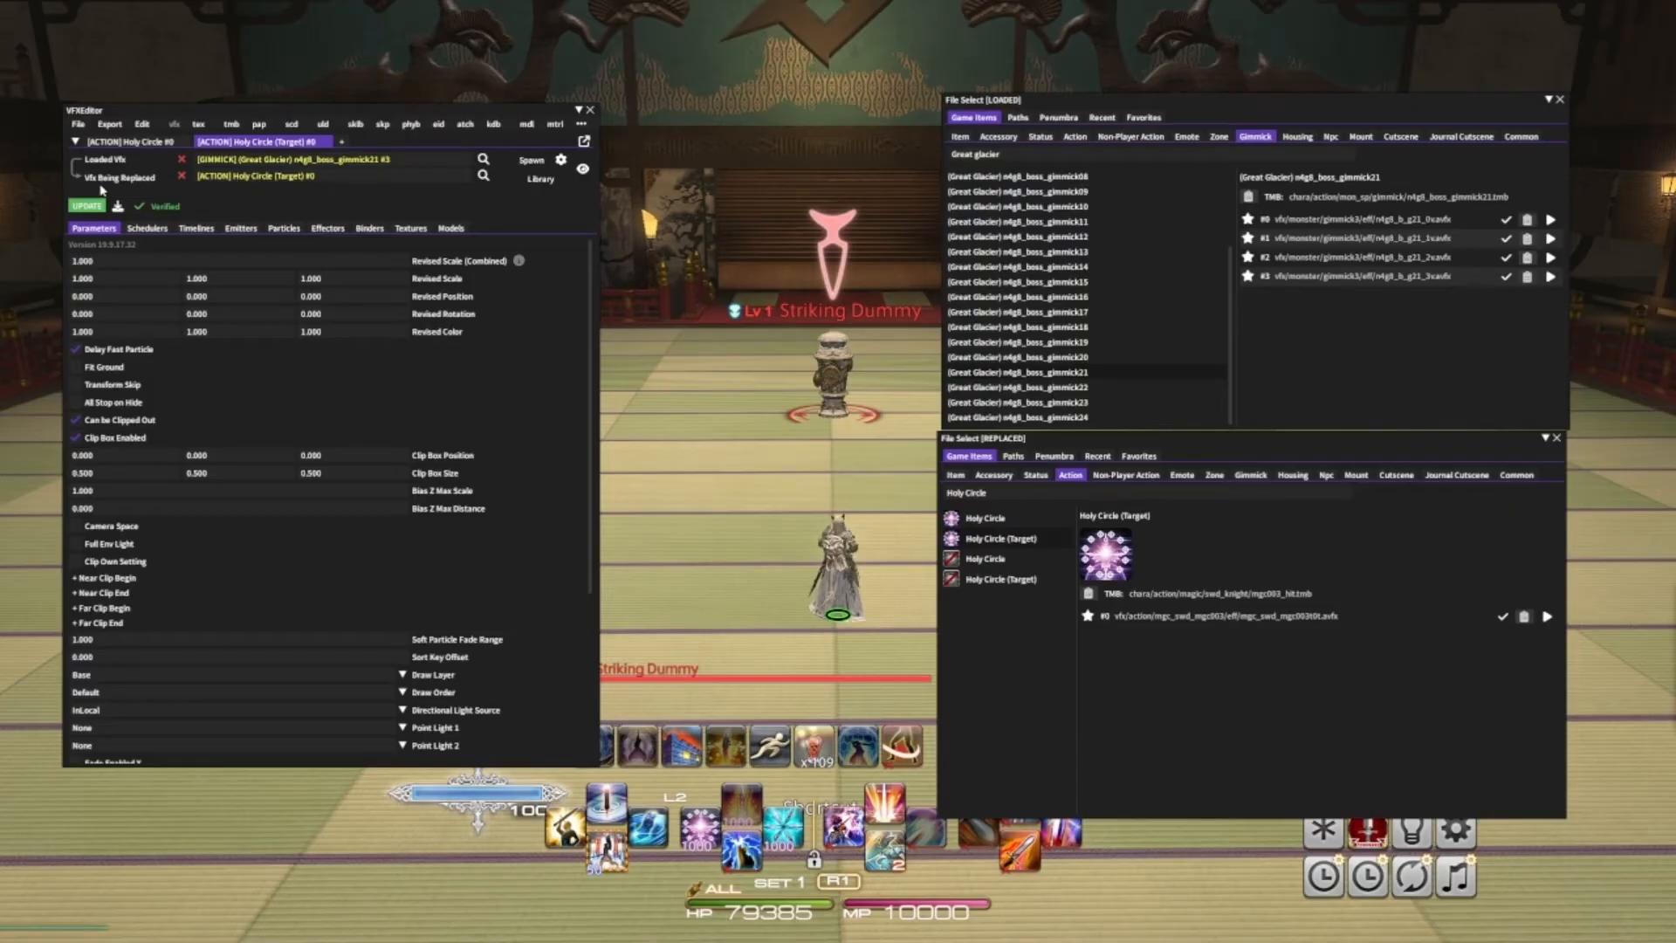
# - Switch back to the first VFX tab and collapse both file select windows
pyautogui.click(117, 141)
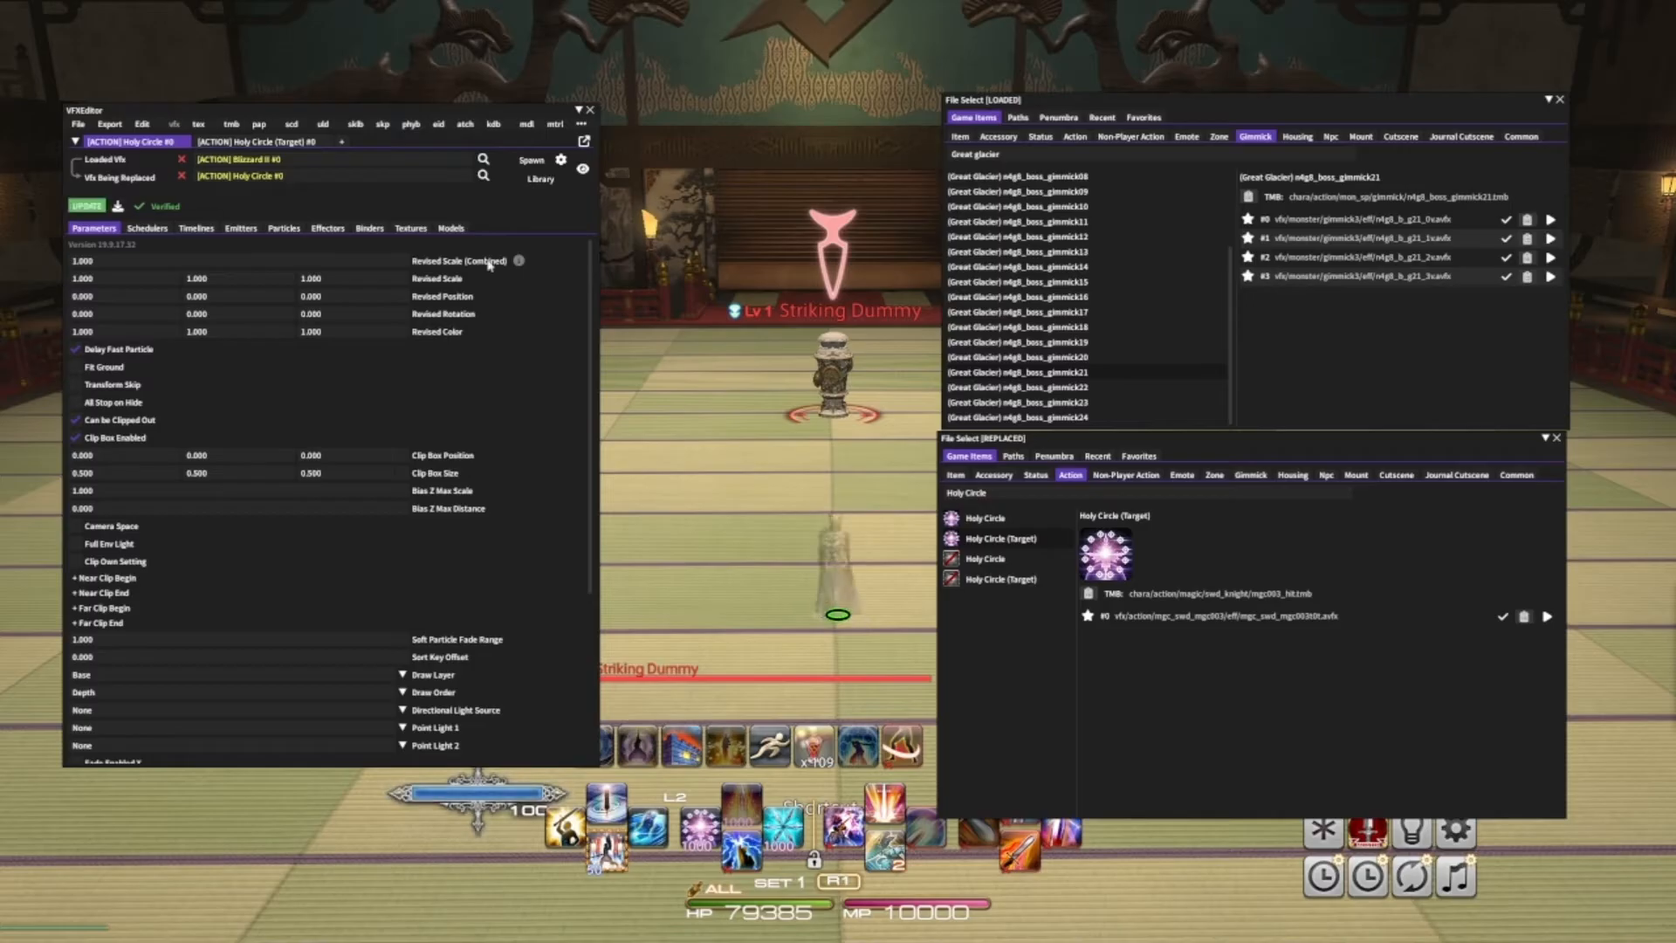
pyautogui.click(1544, 438)
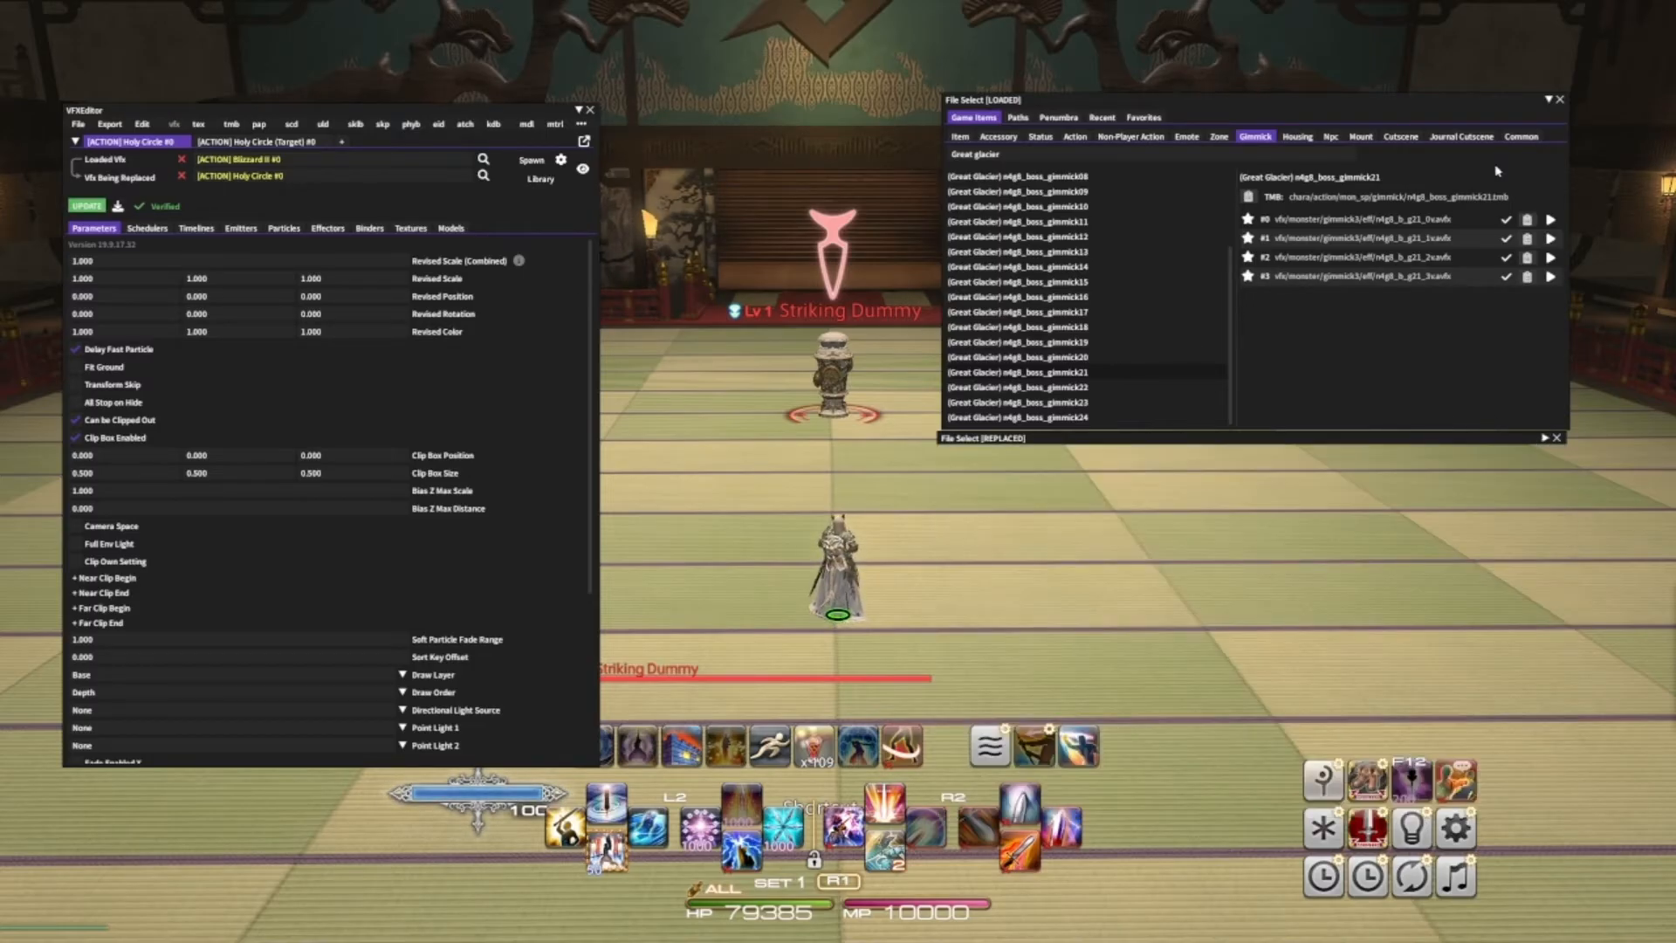
pyautogui.click(1548, 100)
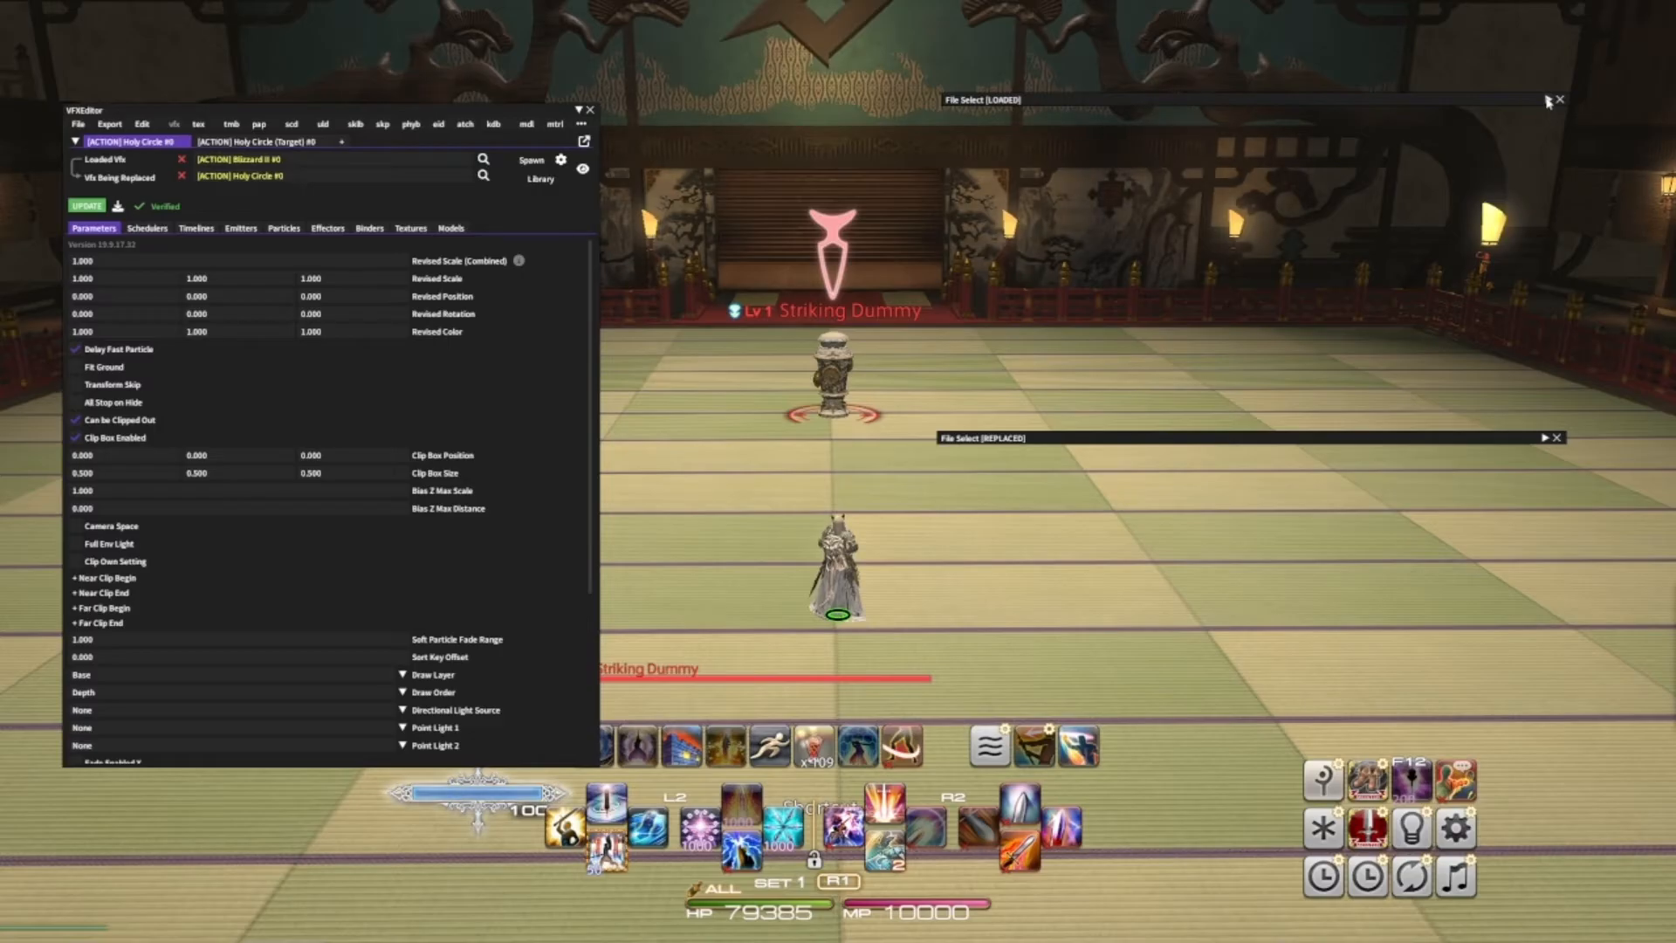
# - Cast Holy Circle on the striking dummy in game to test the replaced effects
pyautogui.press('w')
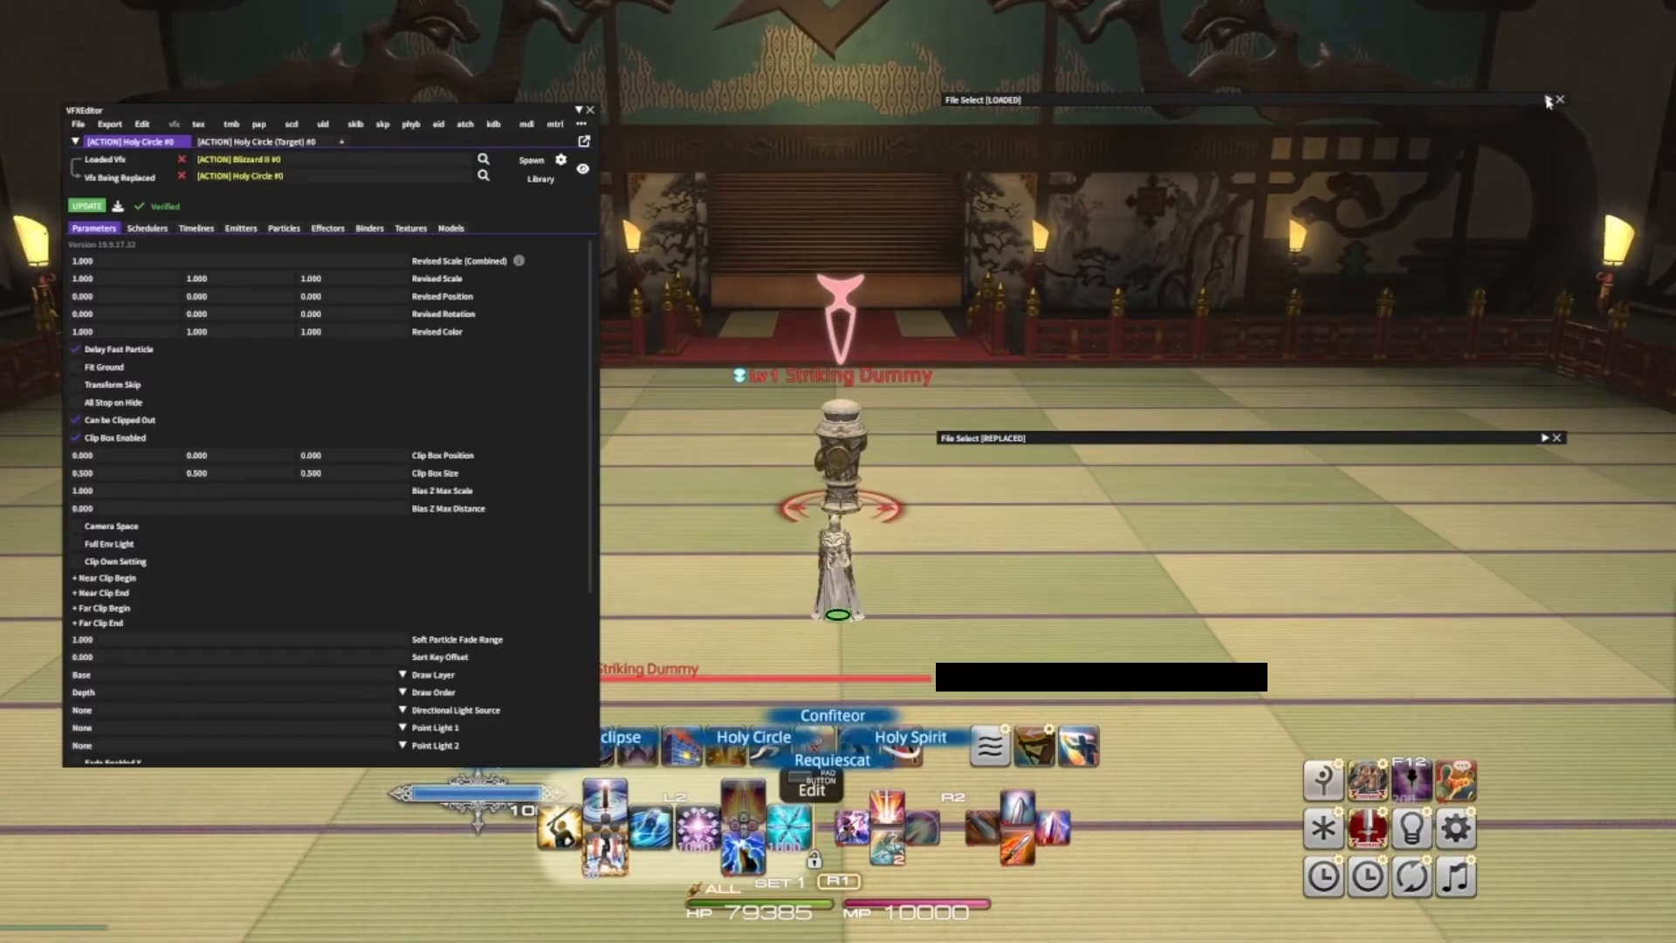
pyautogui.press('1')
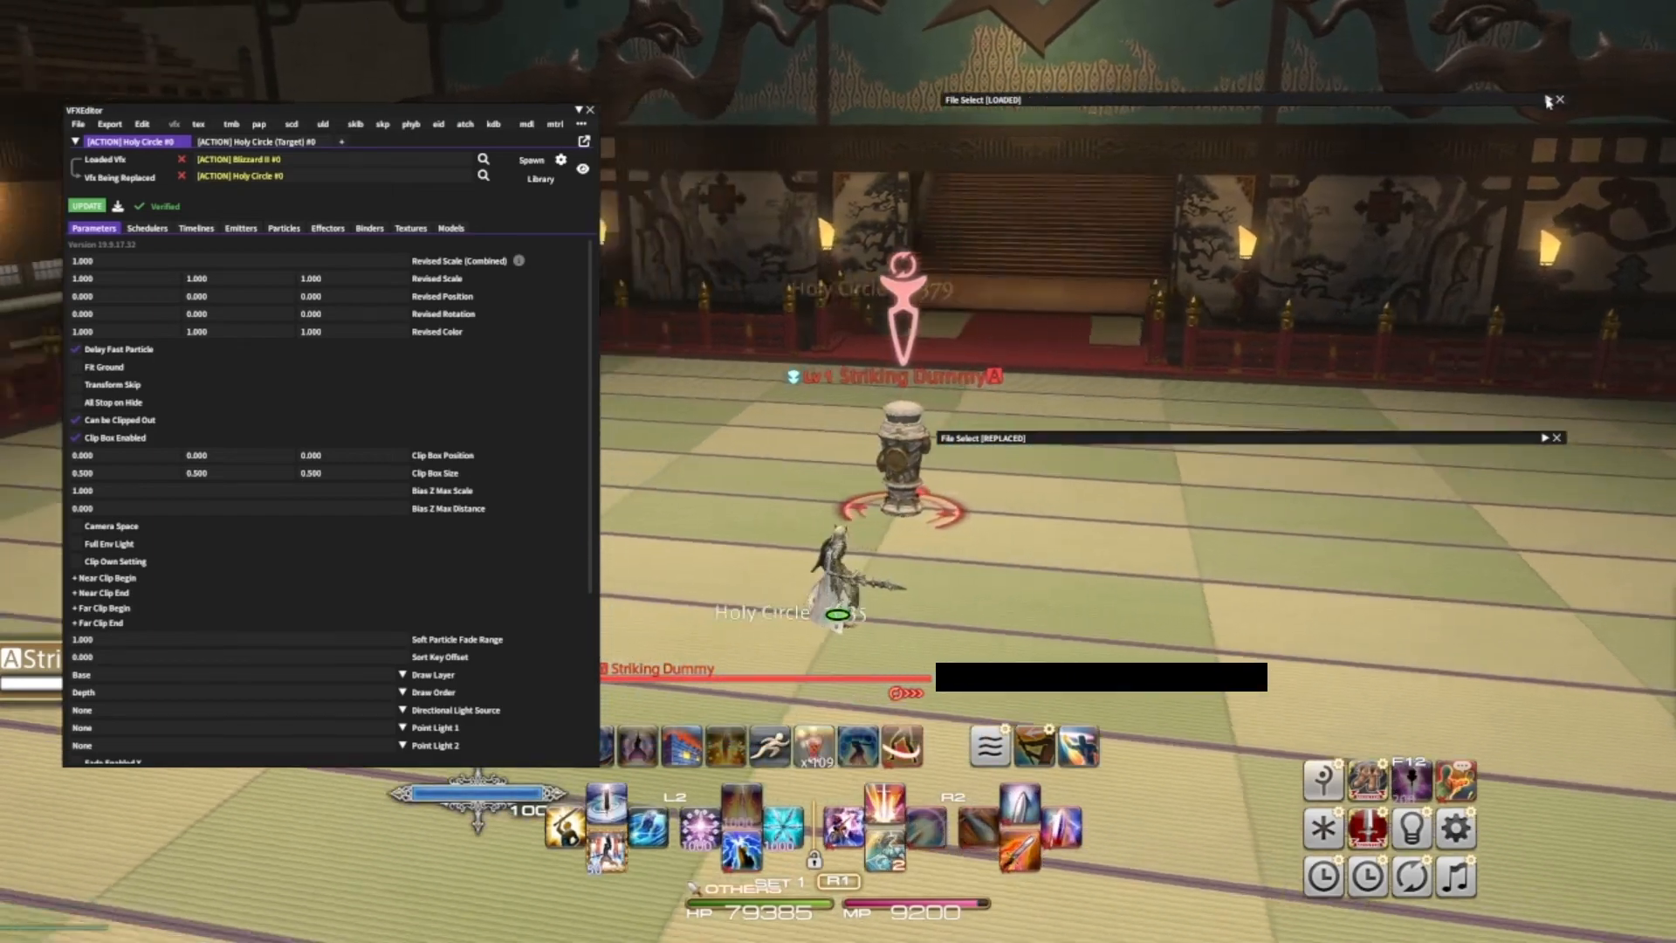
pyautogui.press('s')
pyautogui.press('1')
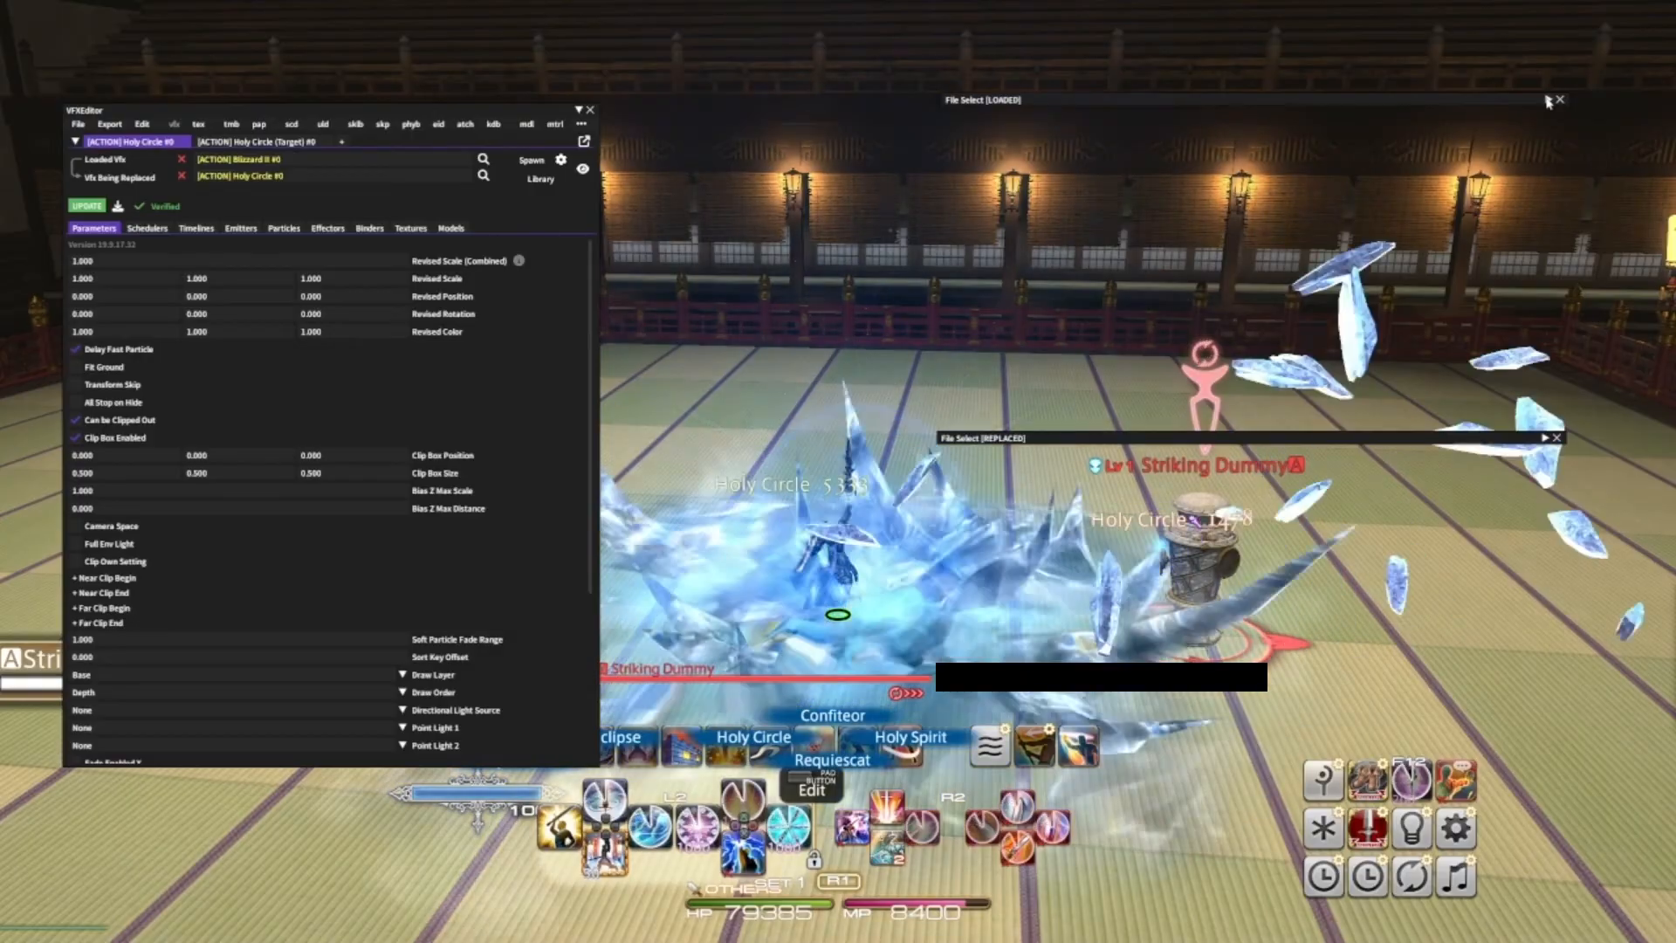
pyautogui.press('1')
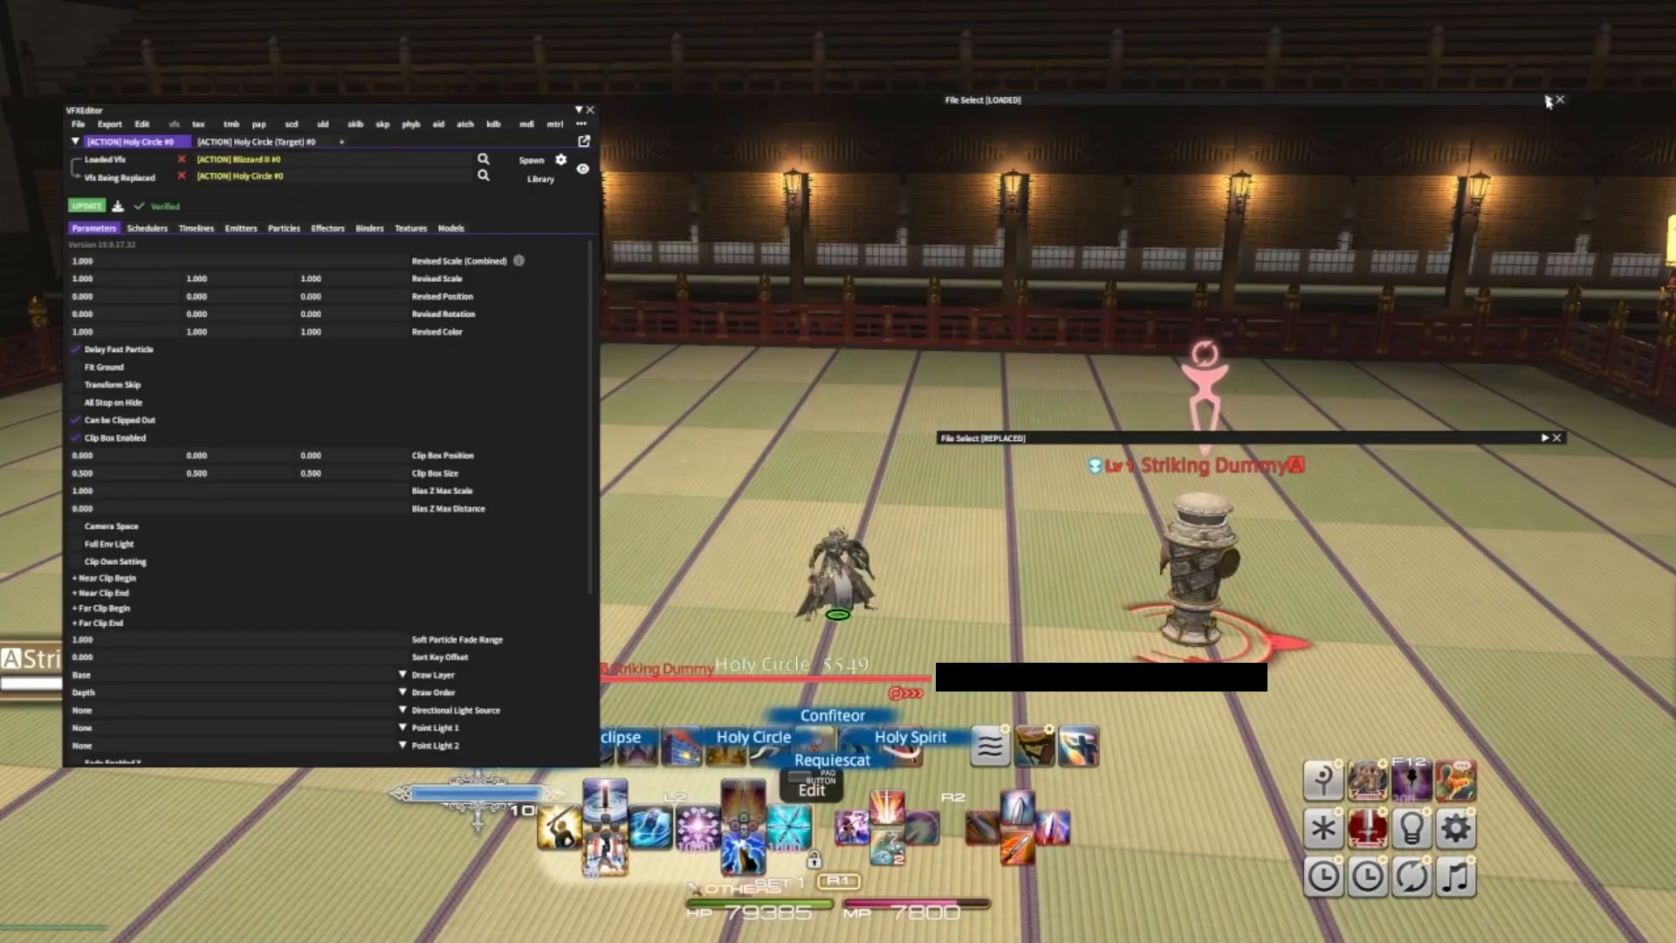
pyautogui.press('1')
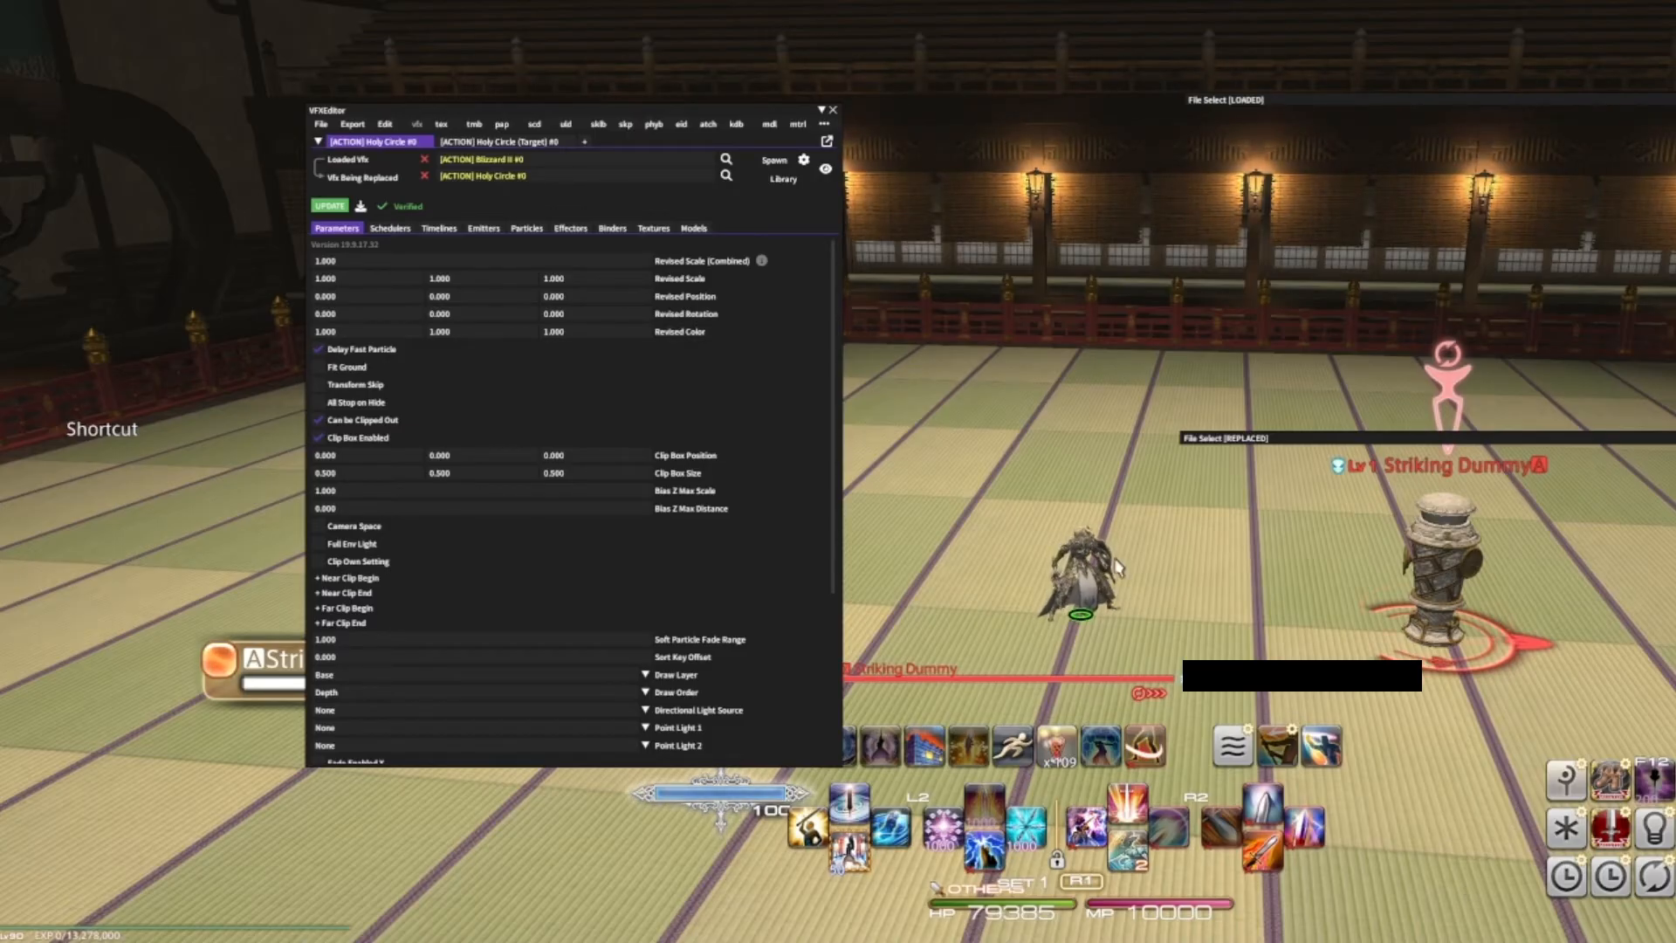
# - Open the Penumbra export dialog and name the mod IcyPala
pyautogui.click(353, 125)
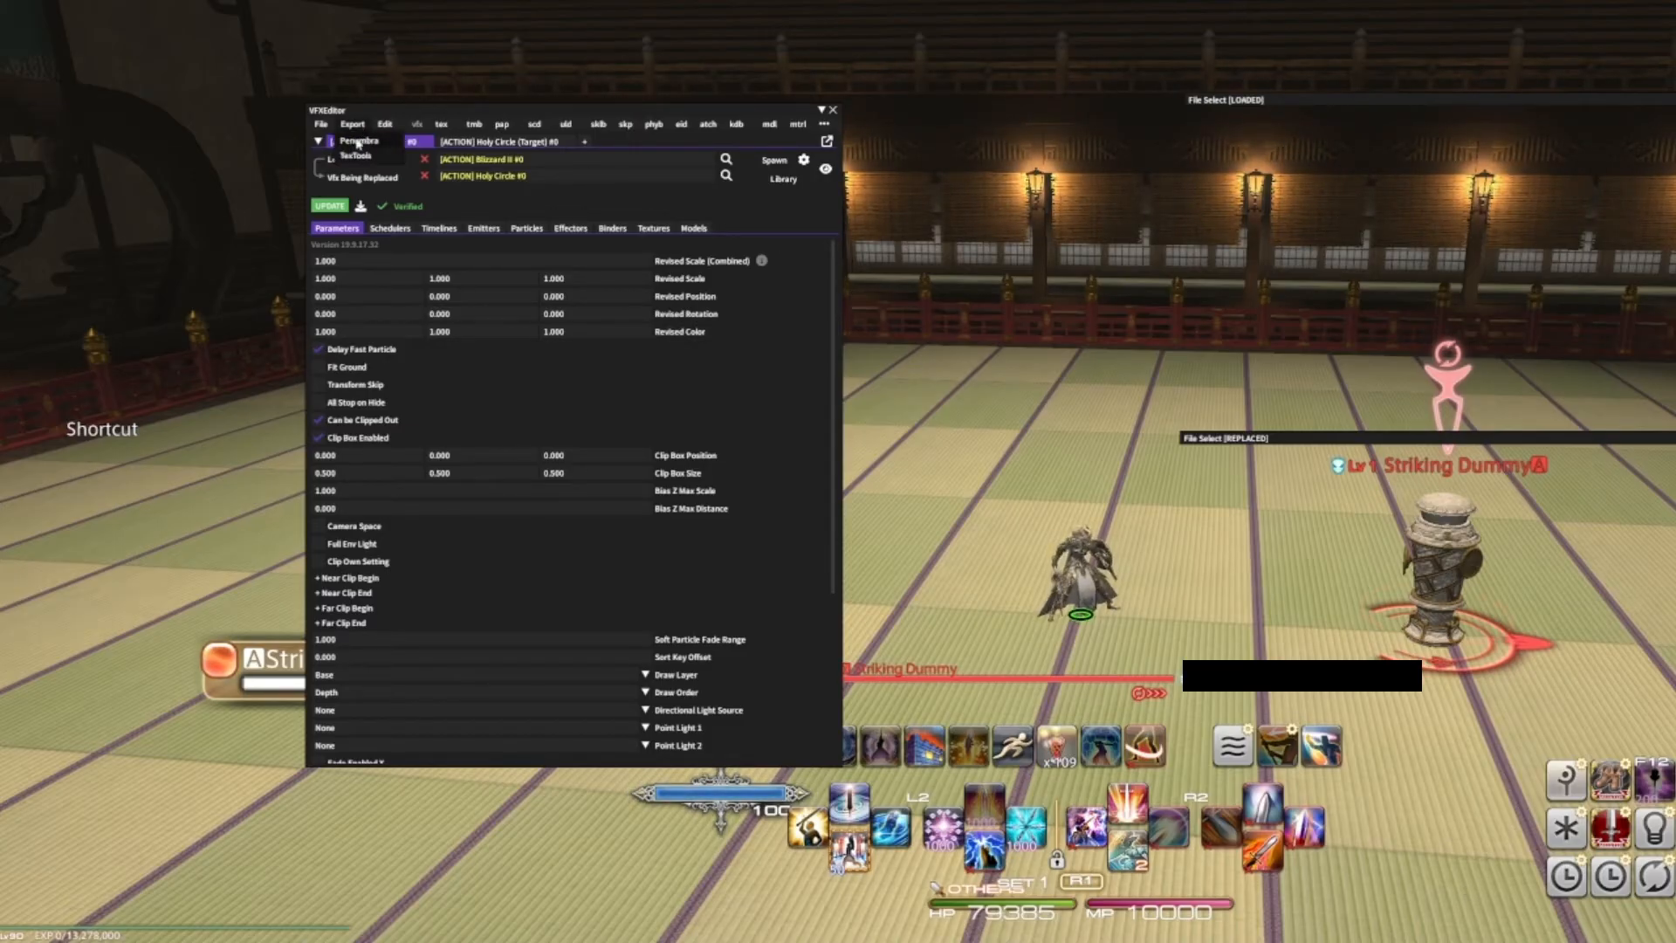
pyautogui.click(357, 140)
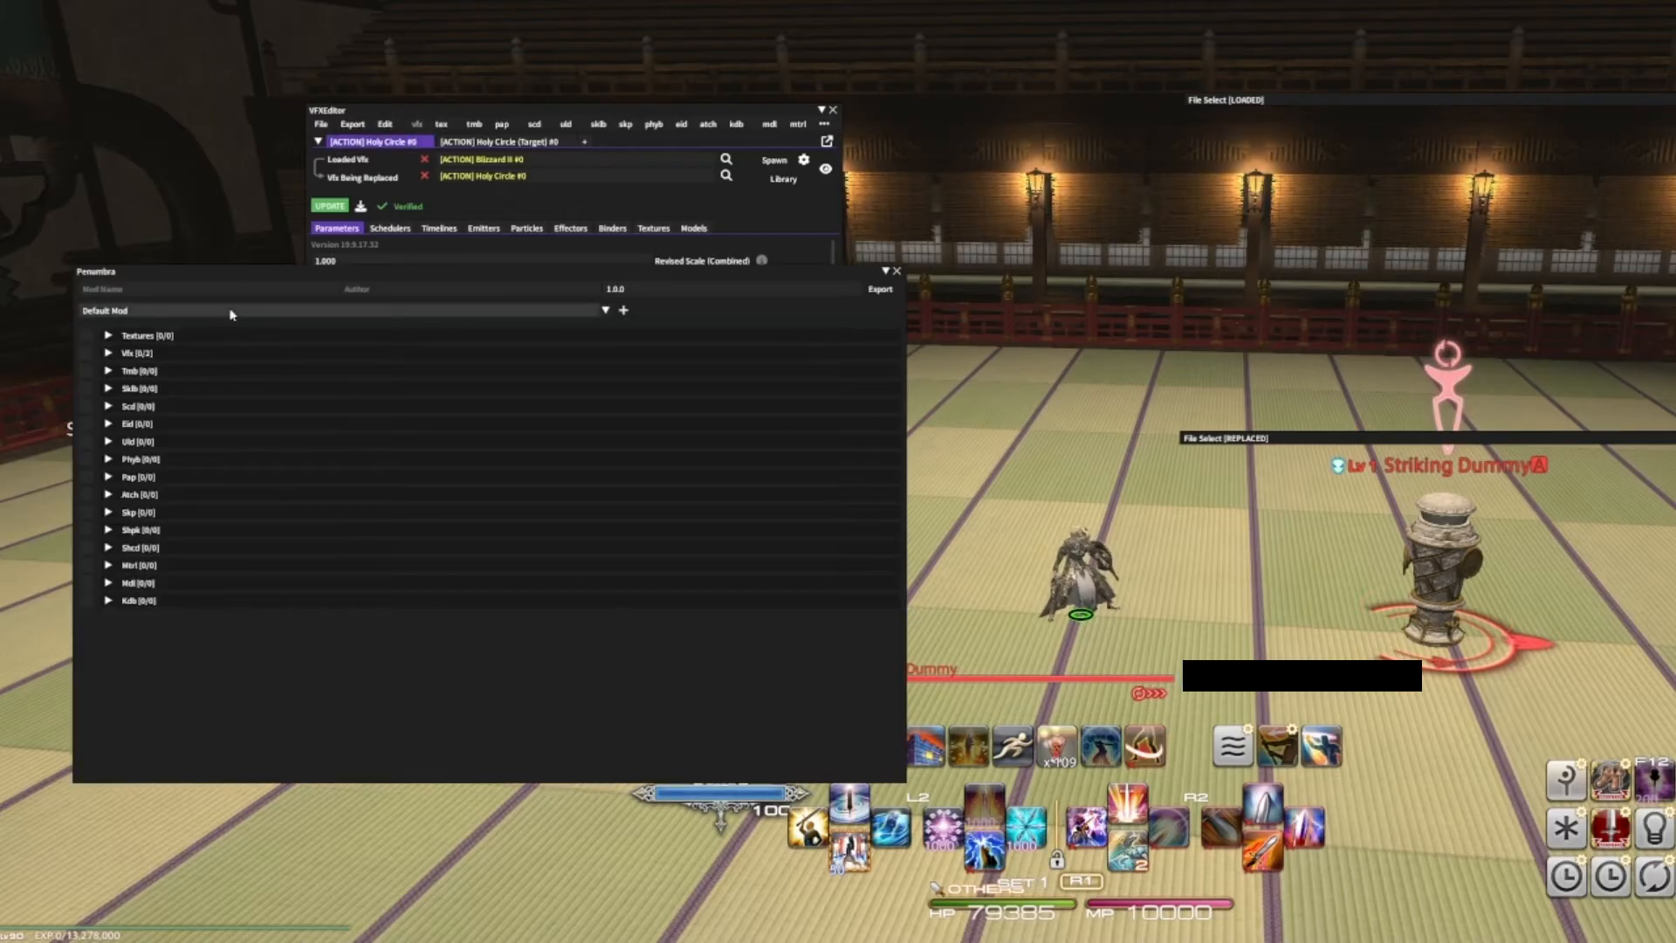
pyautogui.click(165, 290)
pyautogui.write('IcyPala')
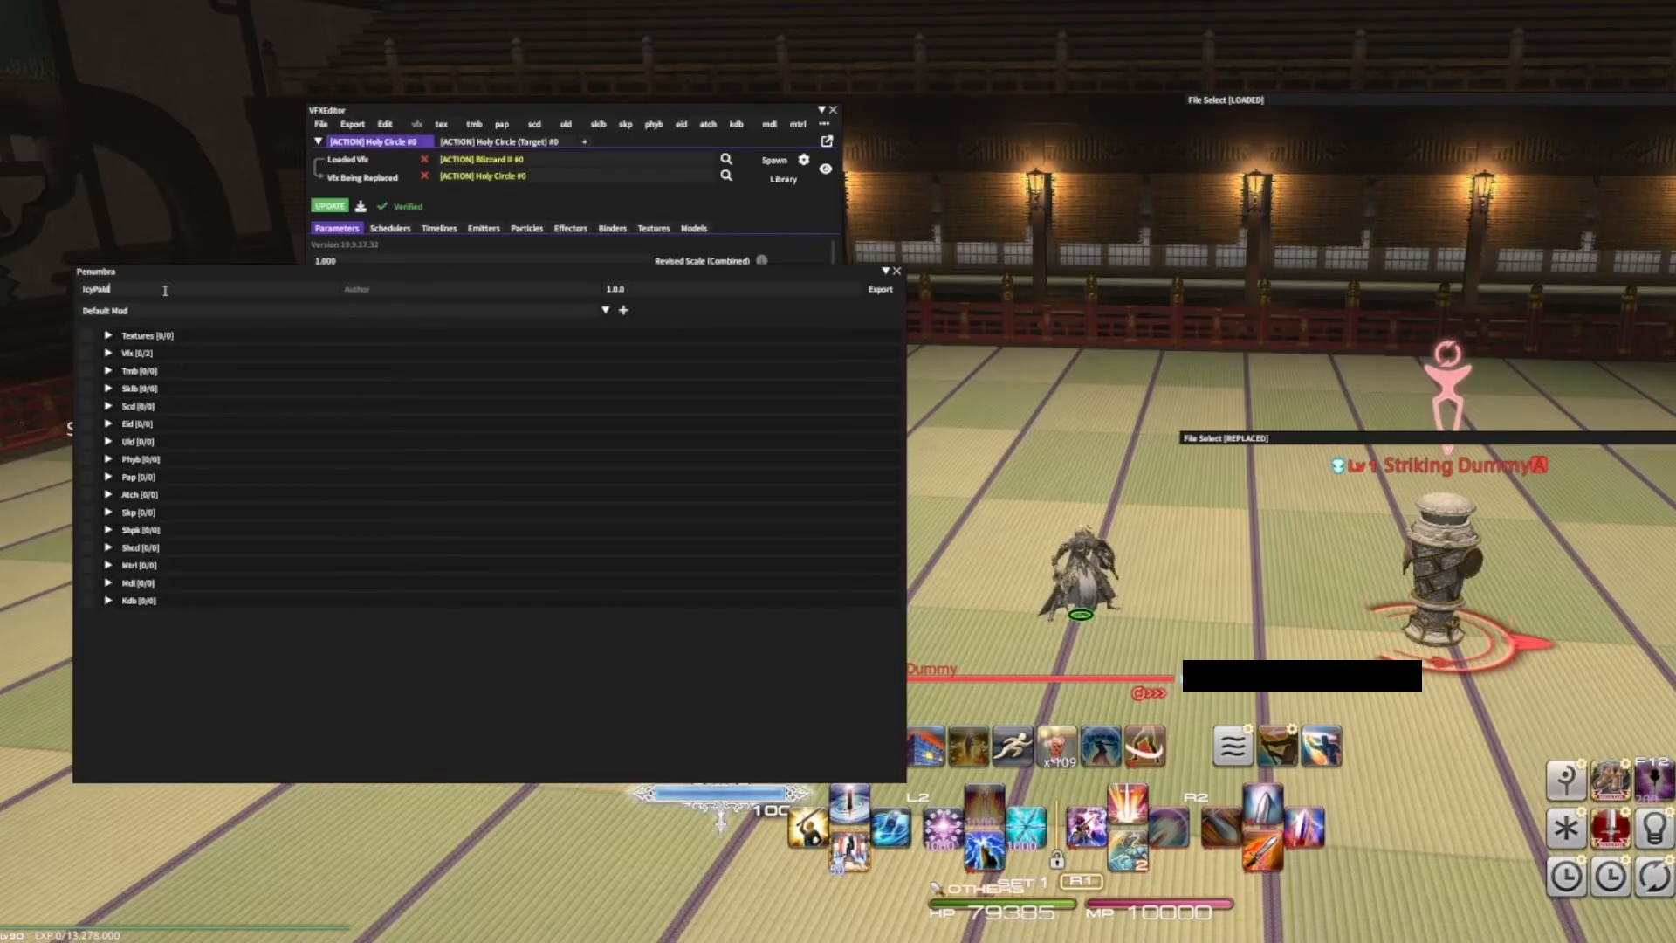
# - Review the Vfx entries included in the mod, then close the export dialog
pyautogui.click(89, 356)
pyautogui.click(109, 353)
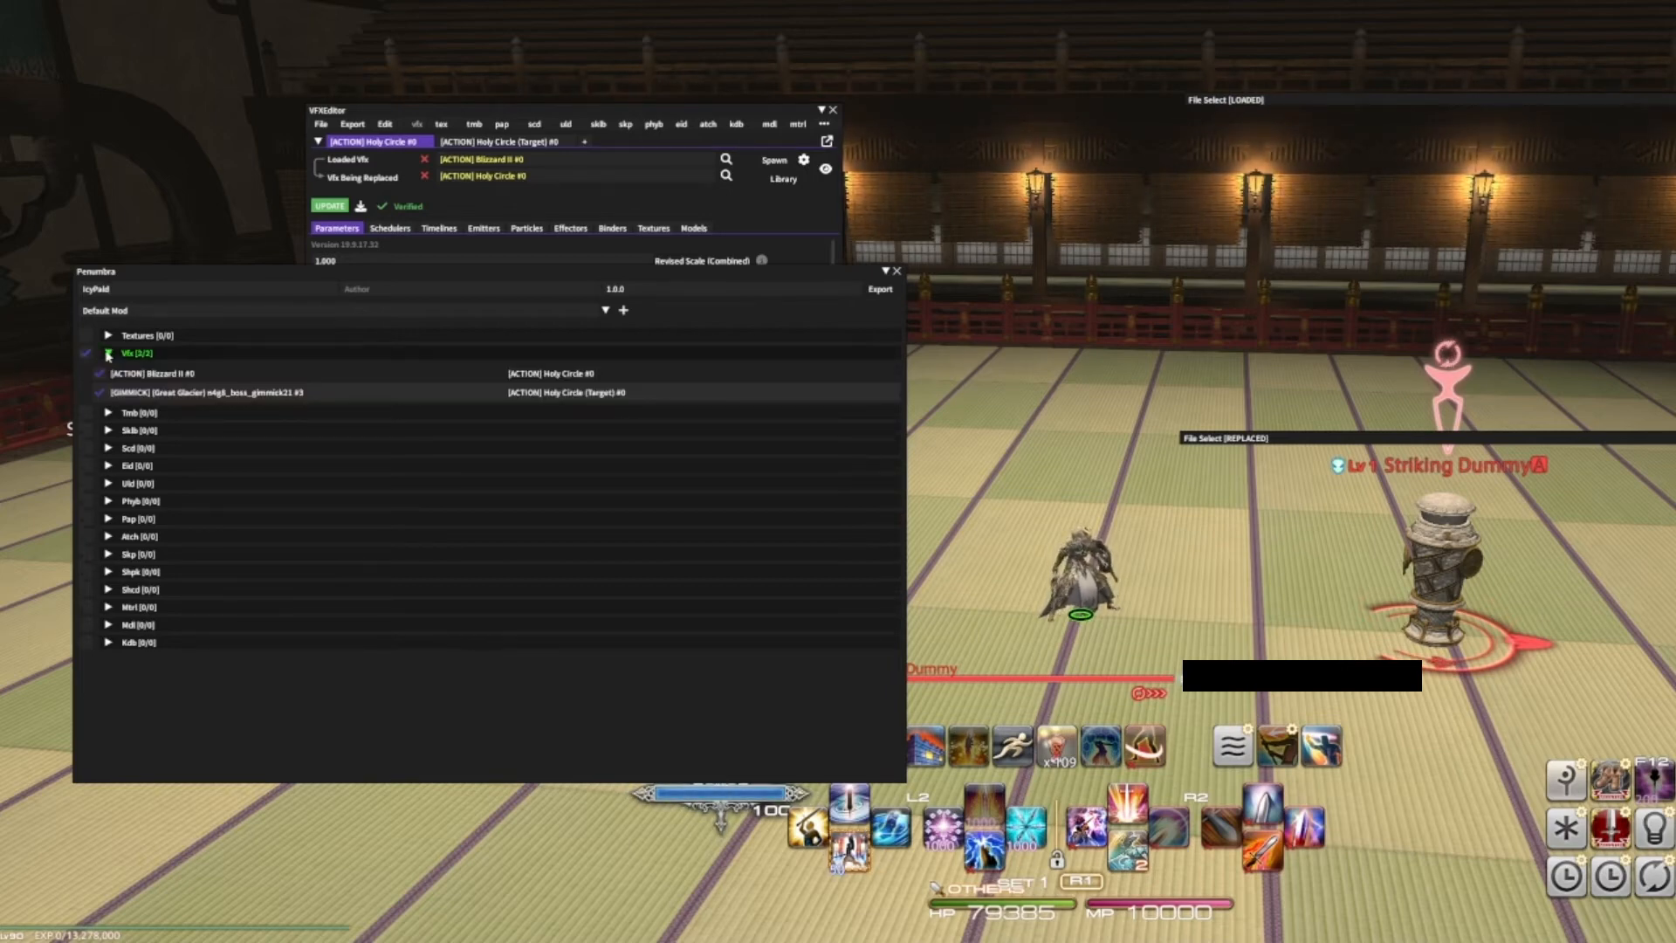
pyautogui.click(108, 354)
pyautogui.click(554, 289)
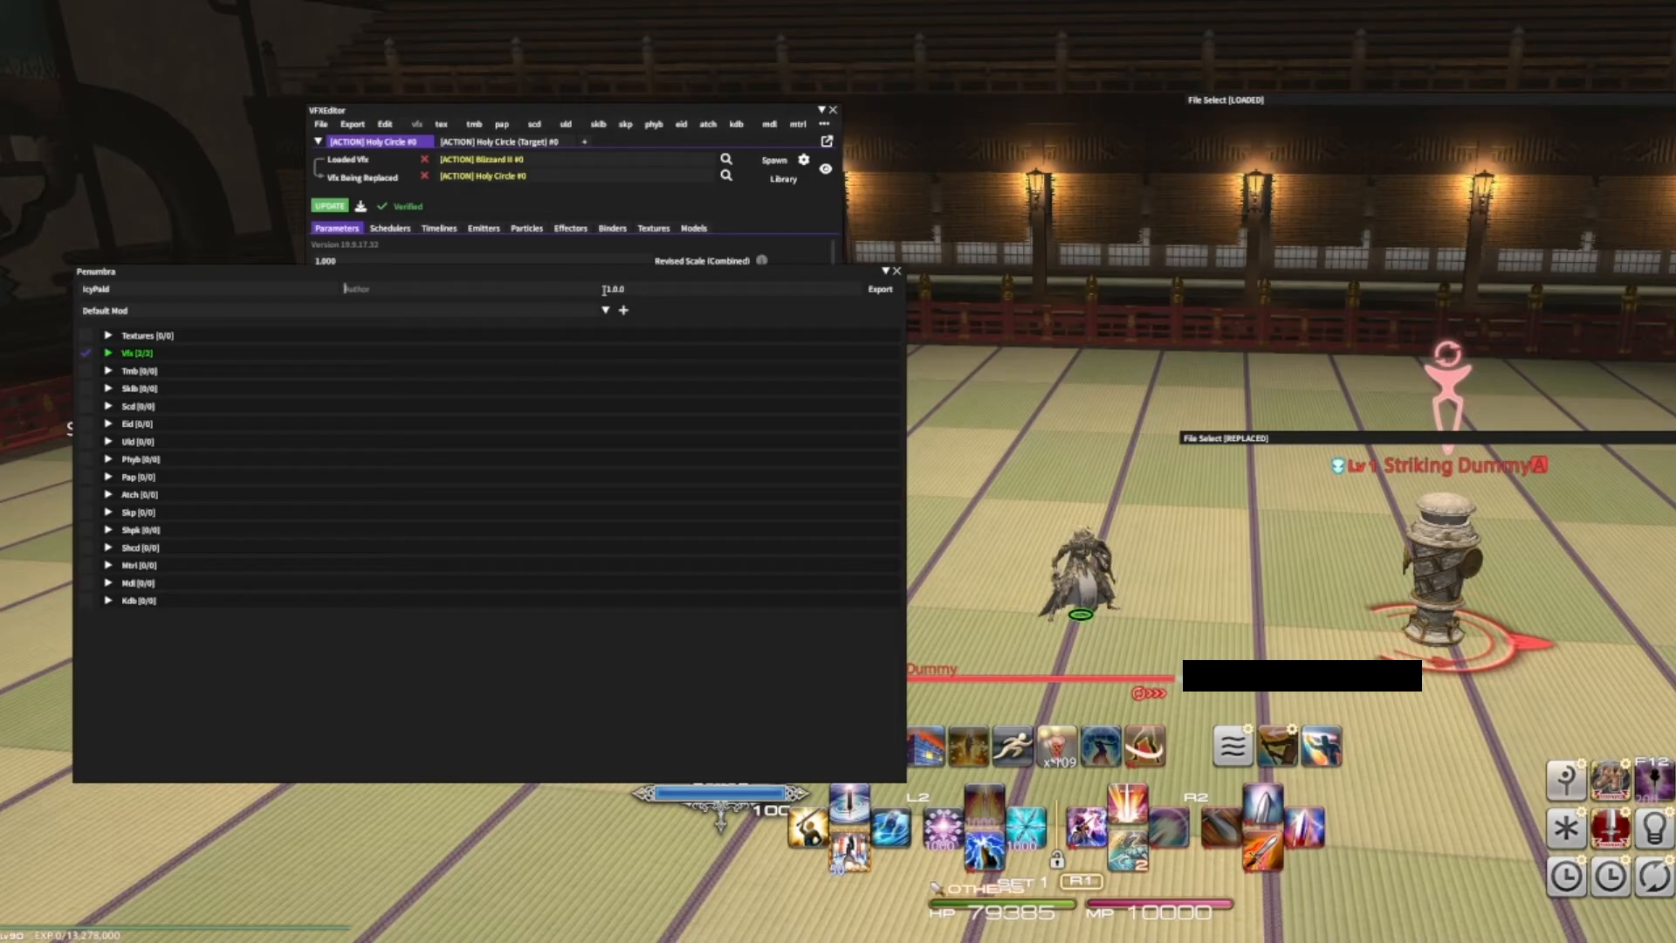
pyautogui.click(898, 272)
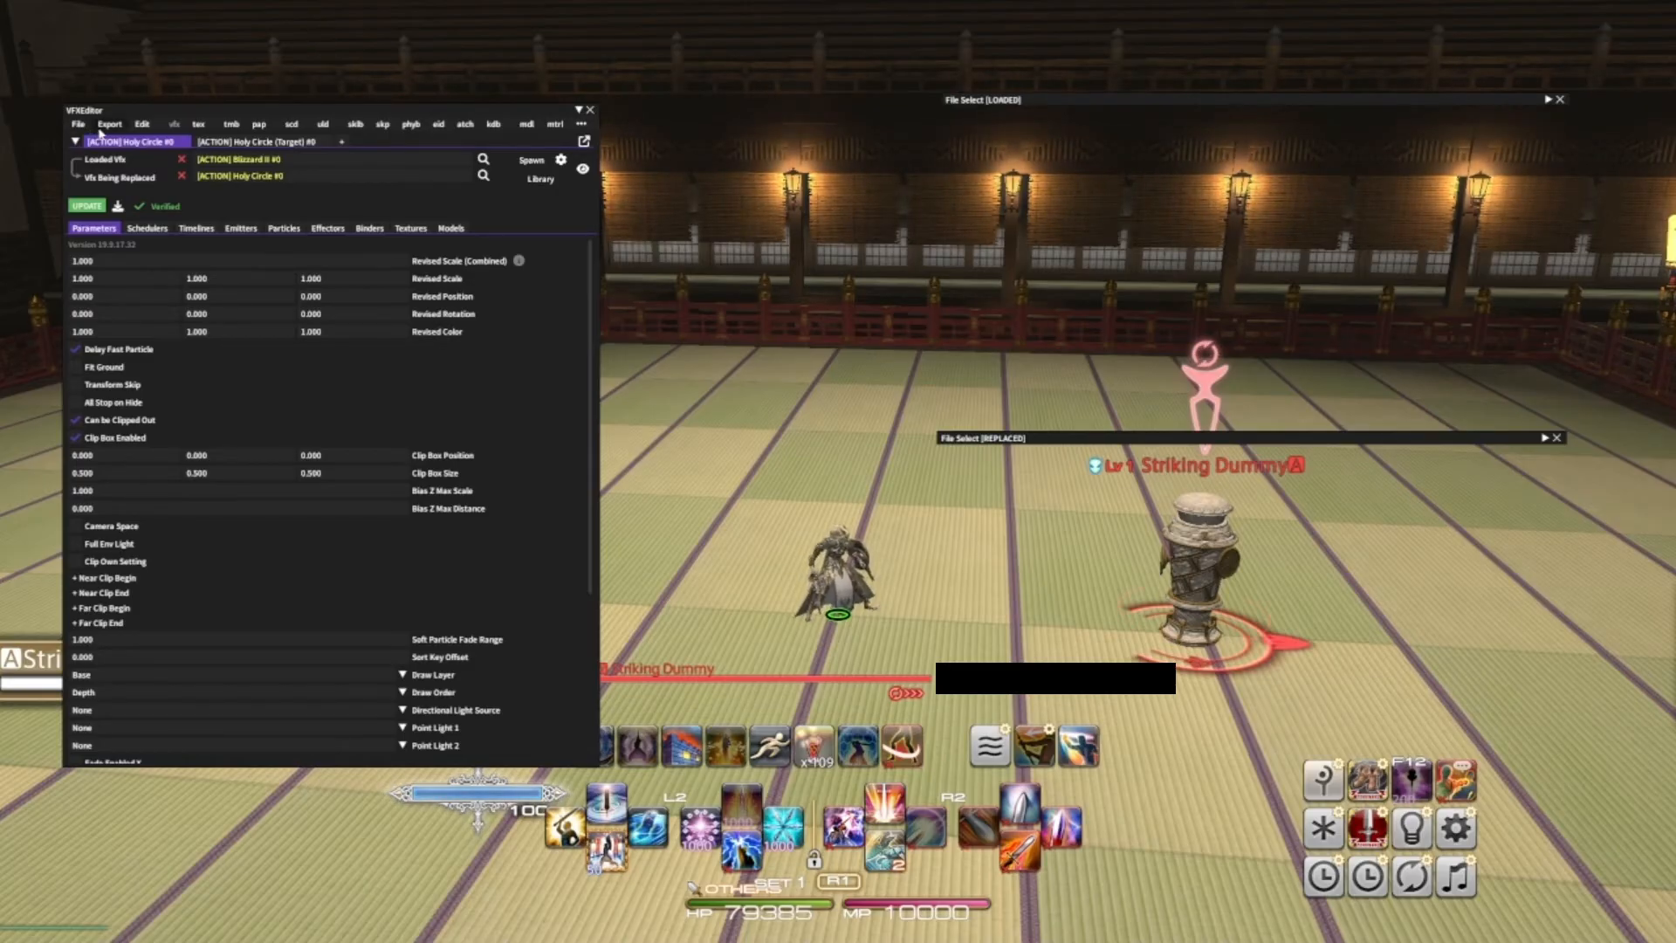
pyautogui.click(78, 126)
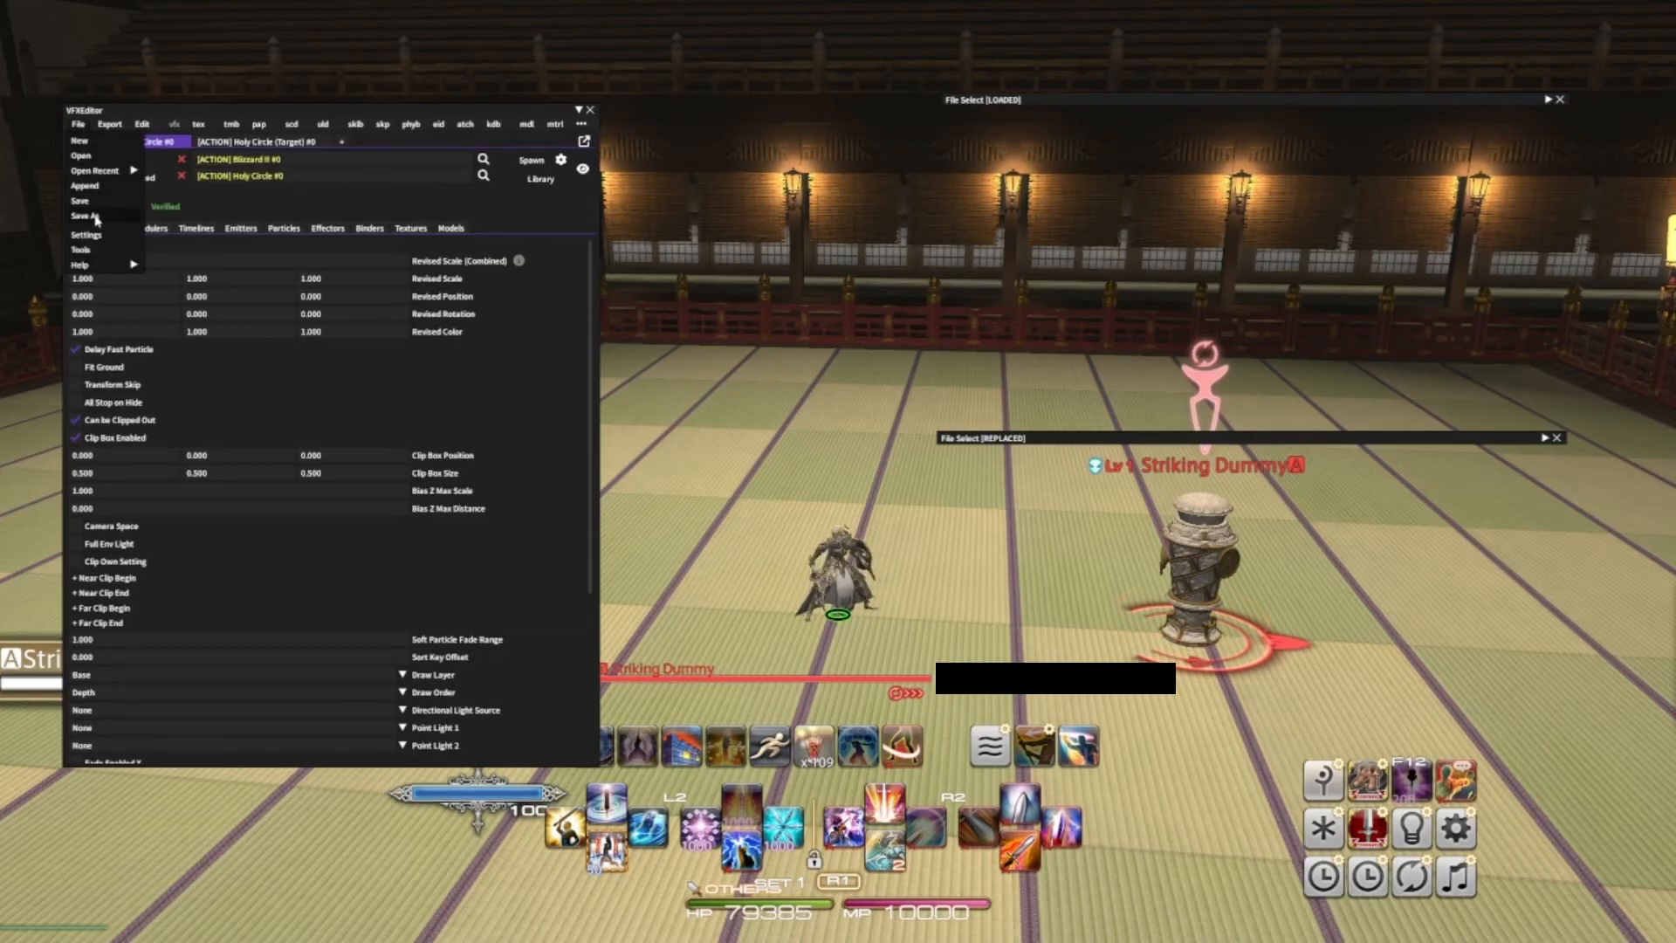
pyautogui.moveTo(141, 124)
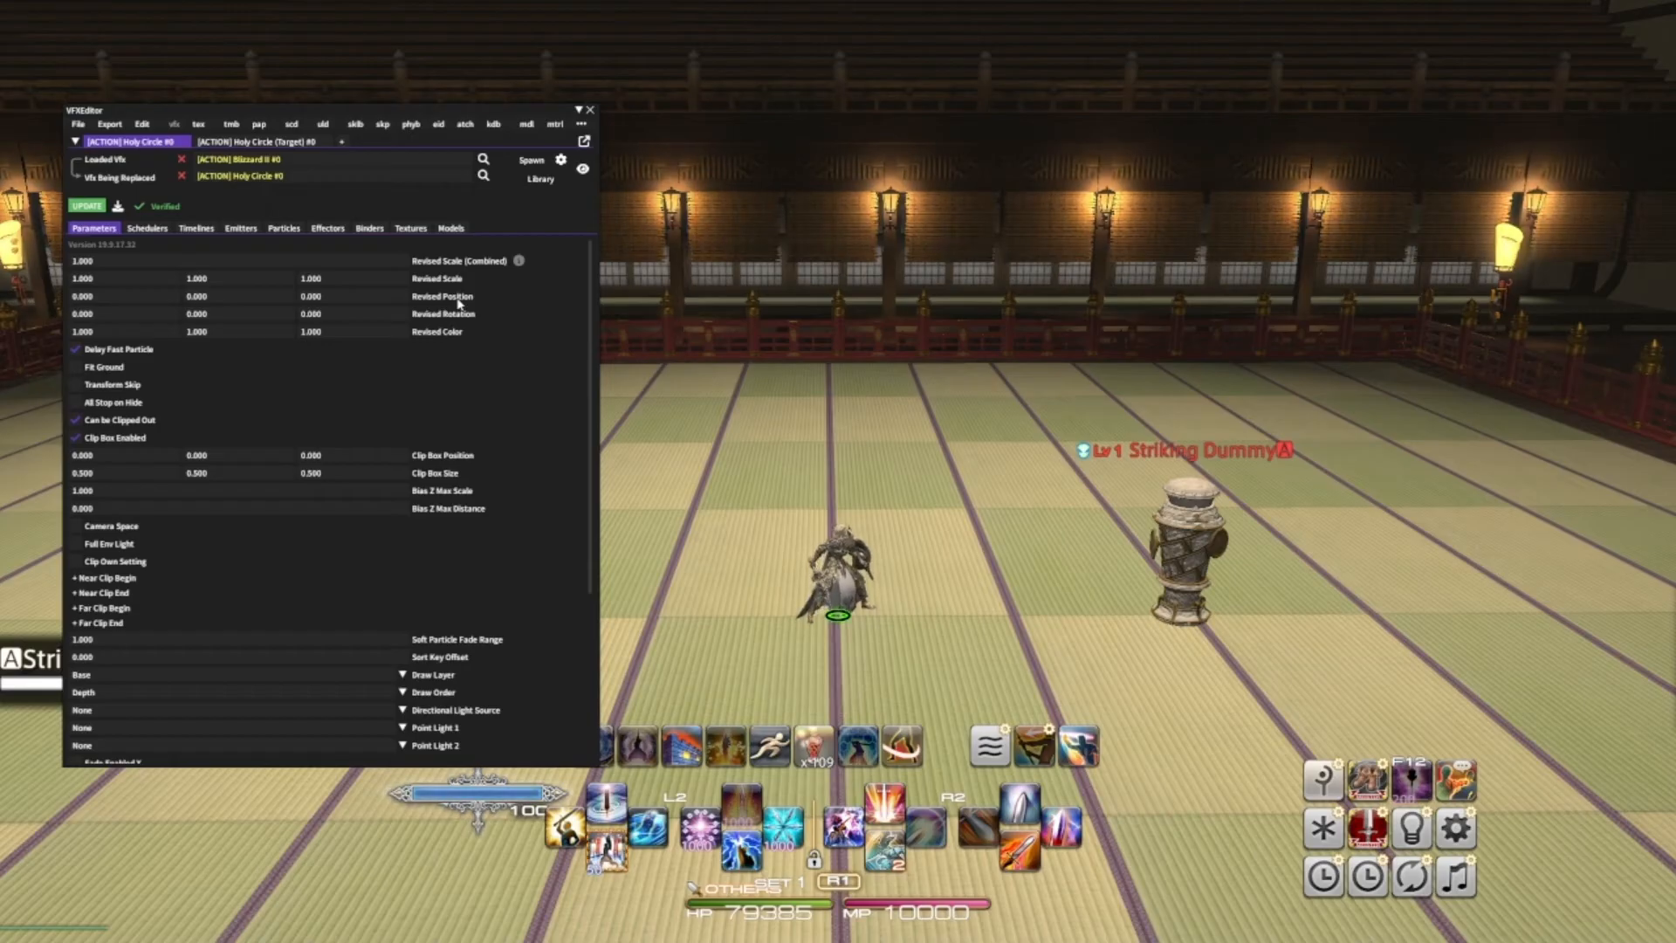
pyautogui.moveTo(519, 261)
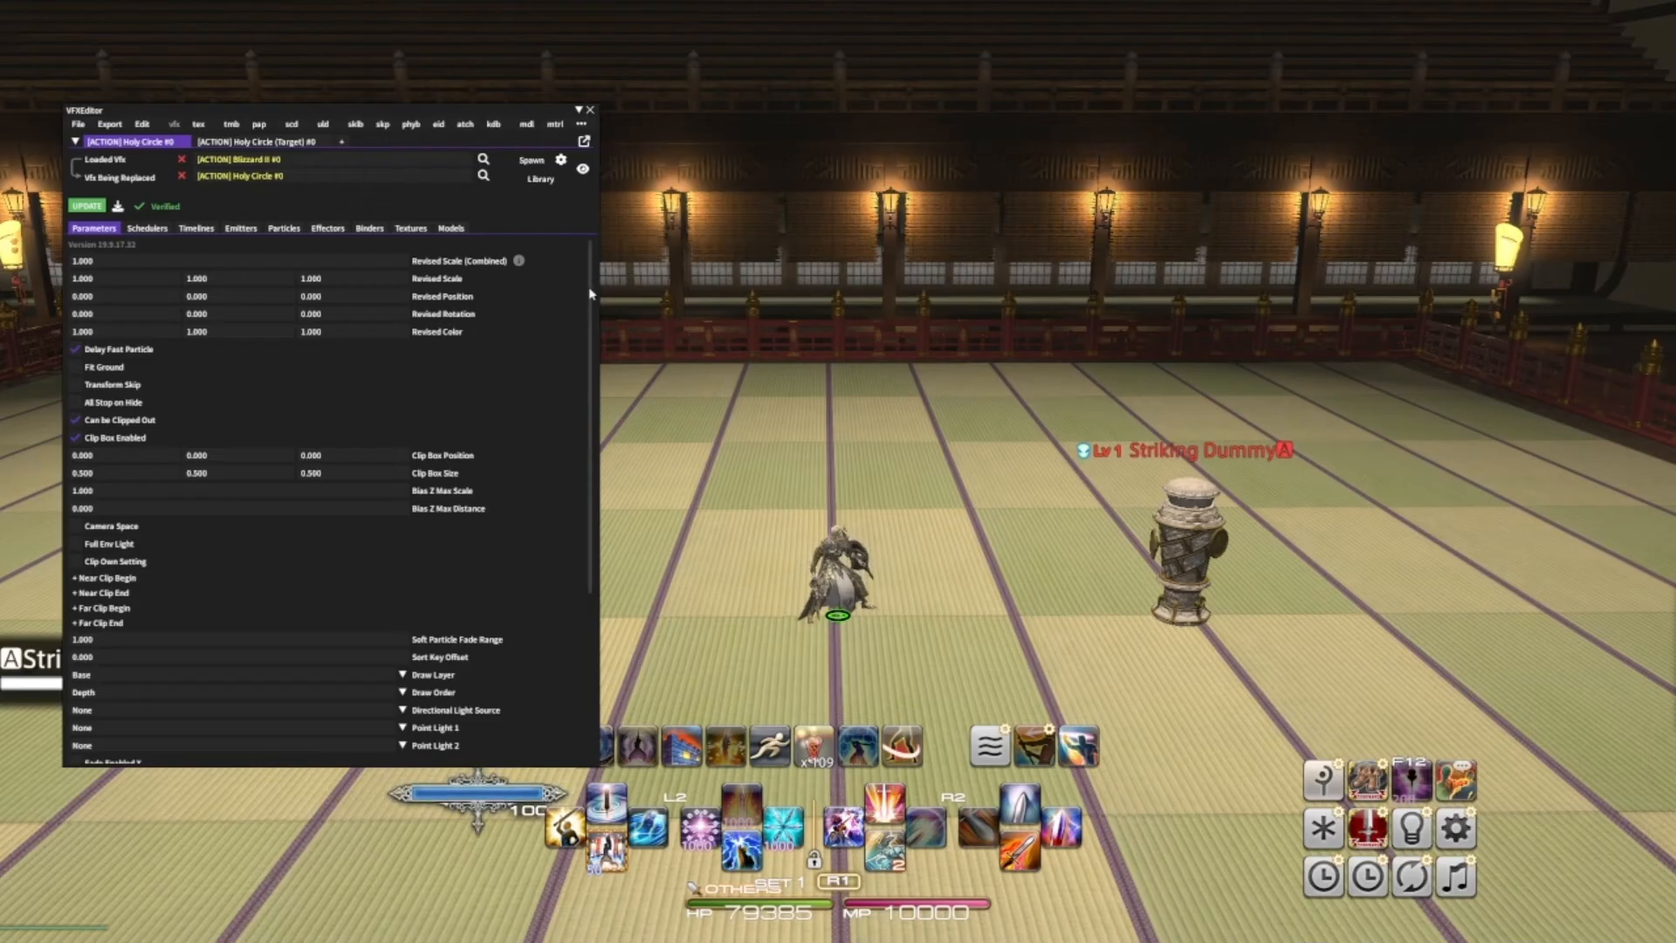
# - Set the Blizzard II effect's Revised Color to 2, 1, 2 and apply the update
pyautogui.click(118, 297)
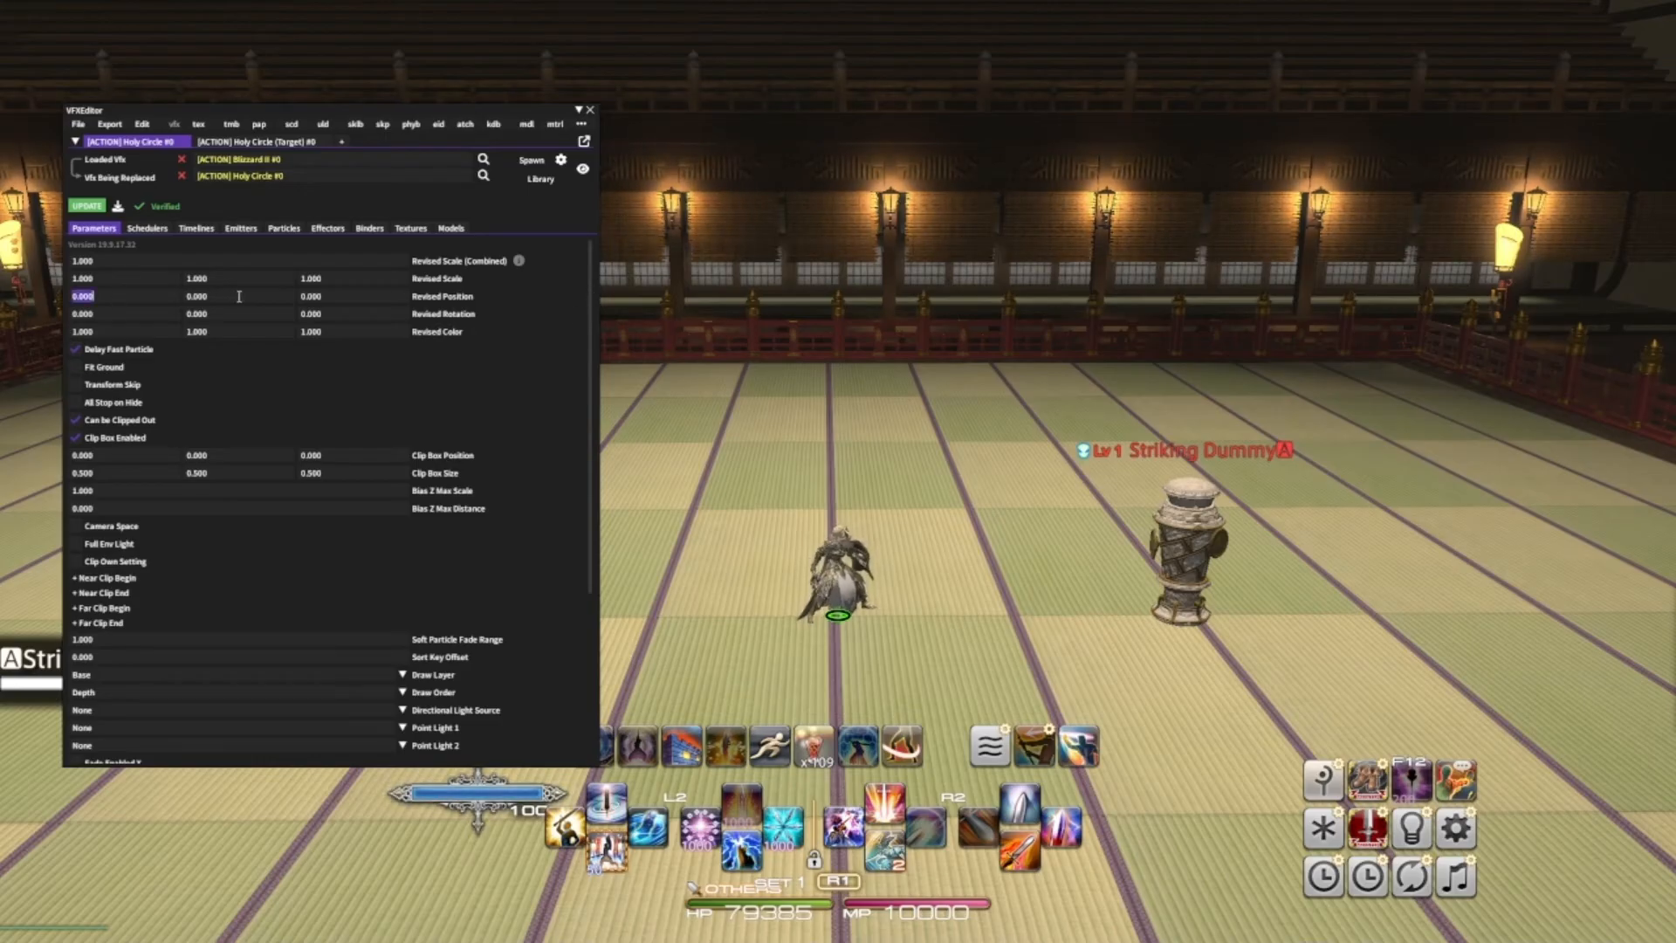
pyautogui.click(161, 295)
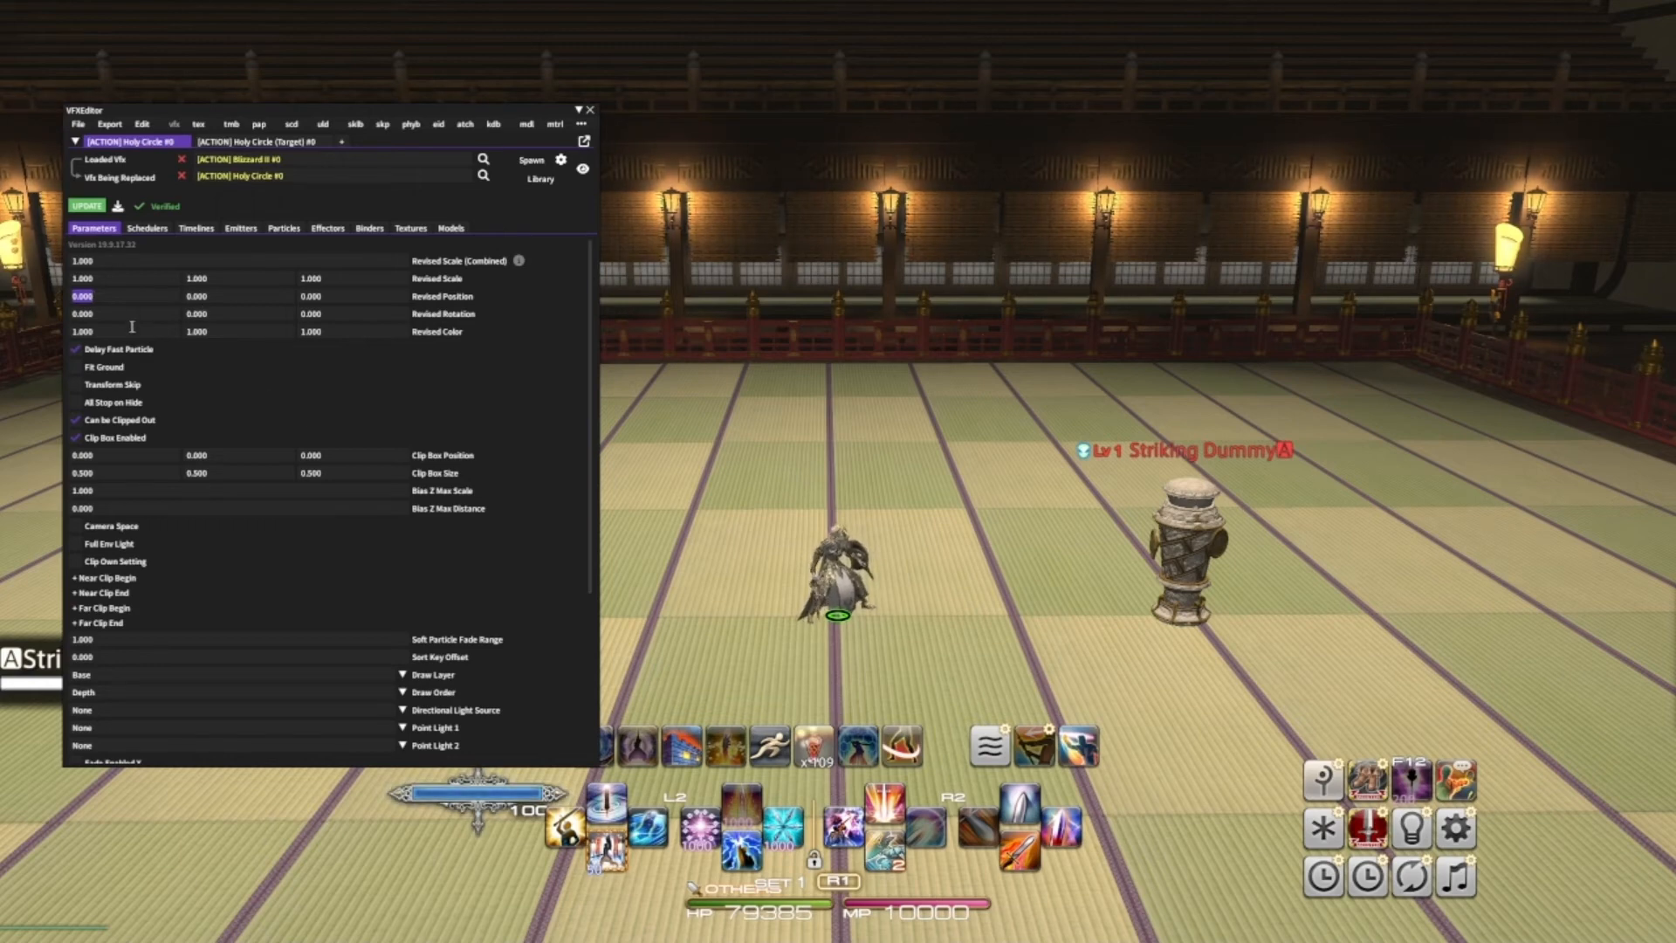
pyautogui.press('Tab')
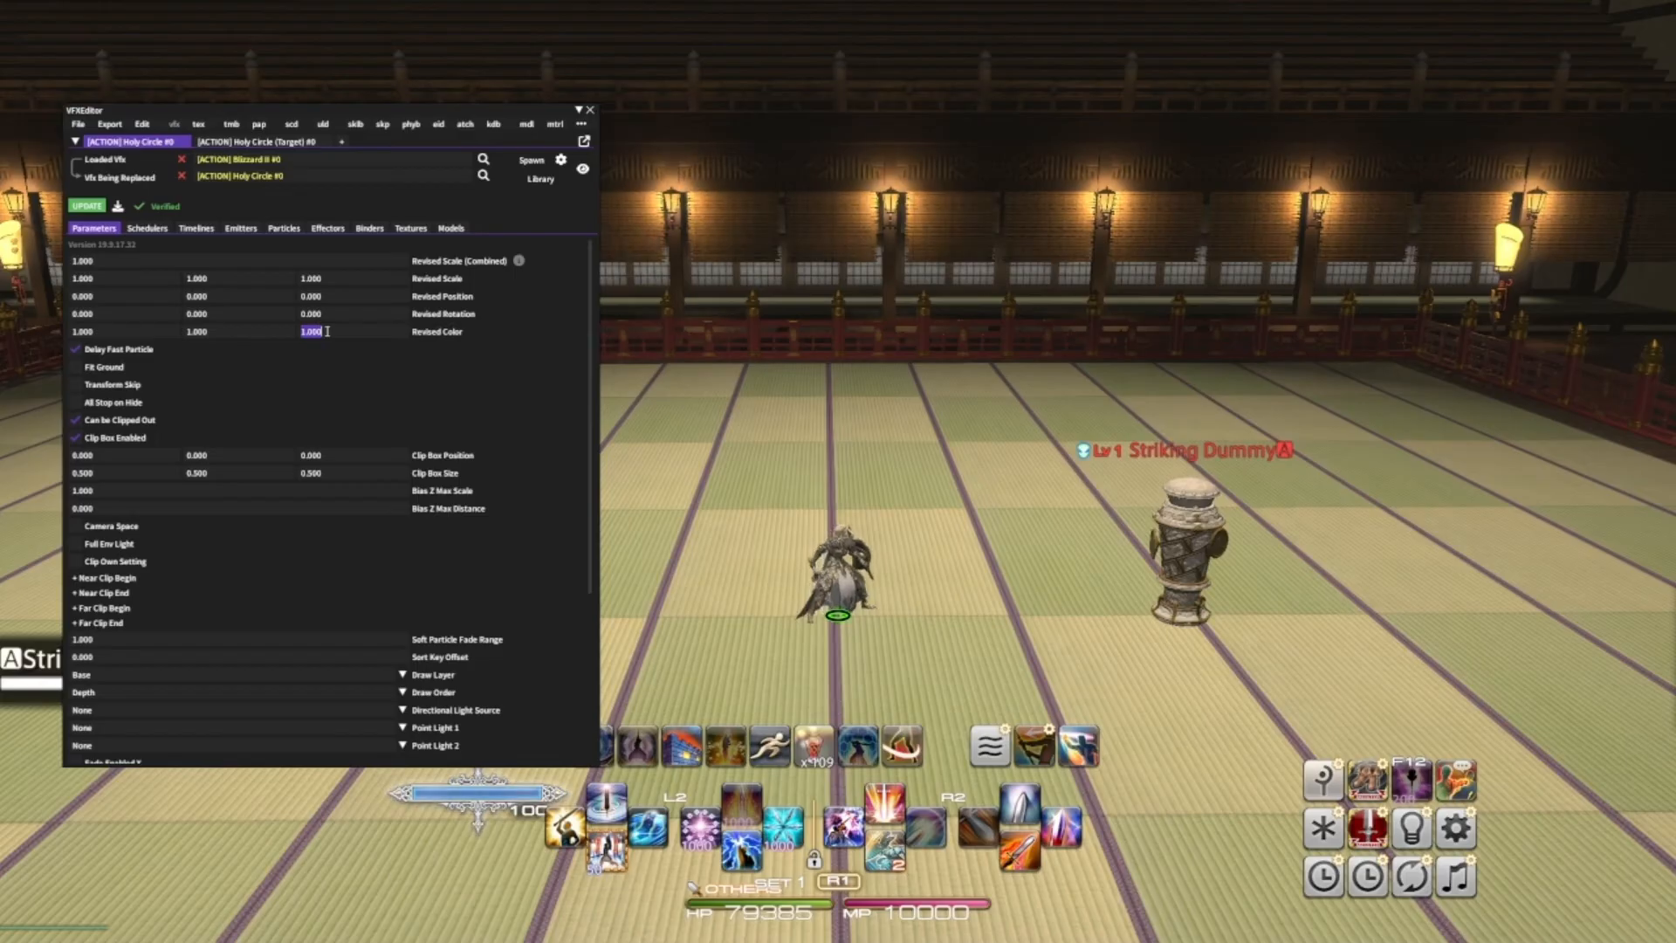
pyautogui.click(147, 334)
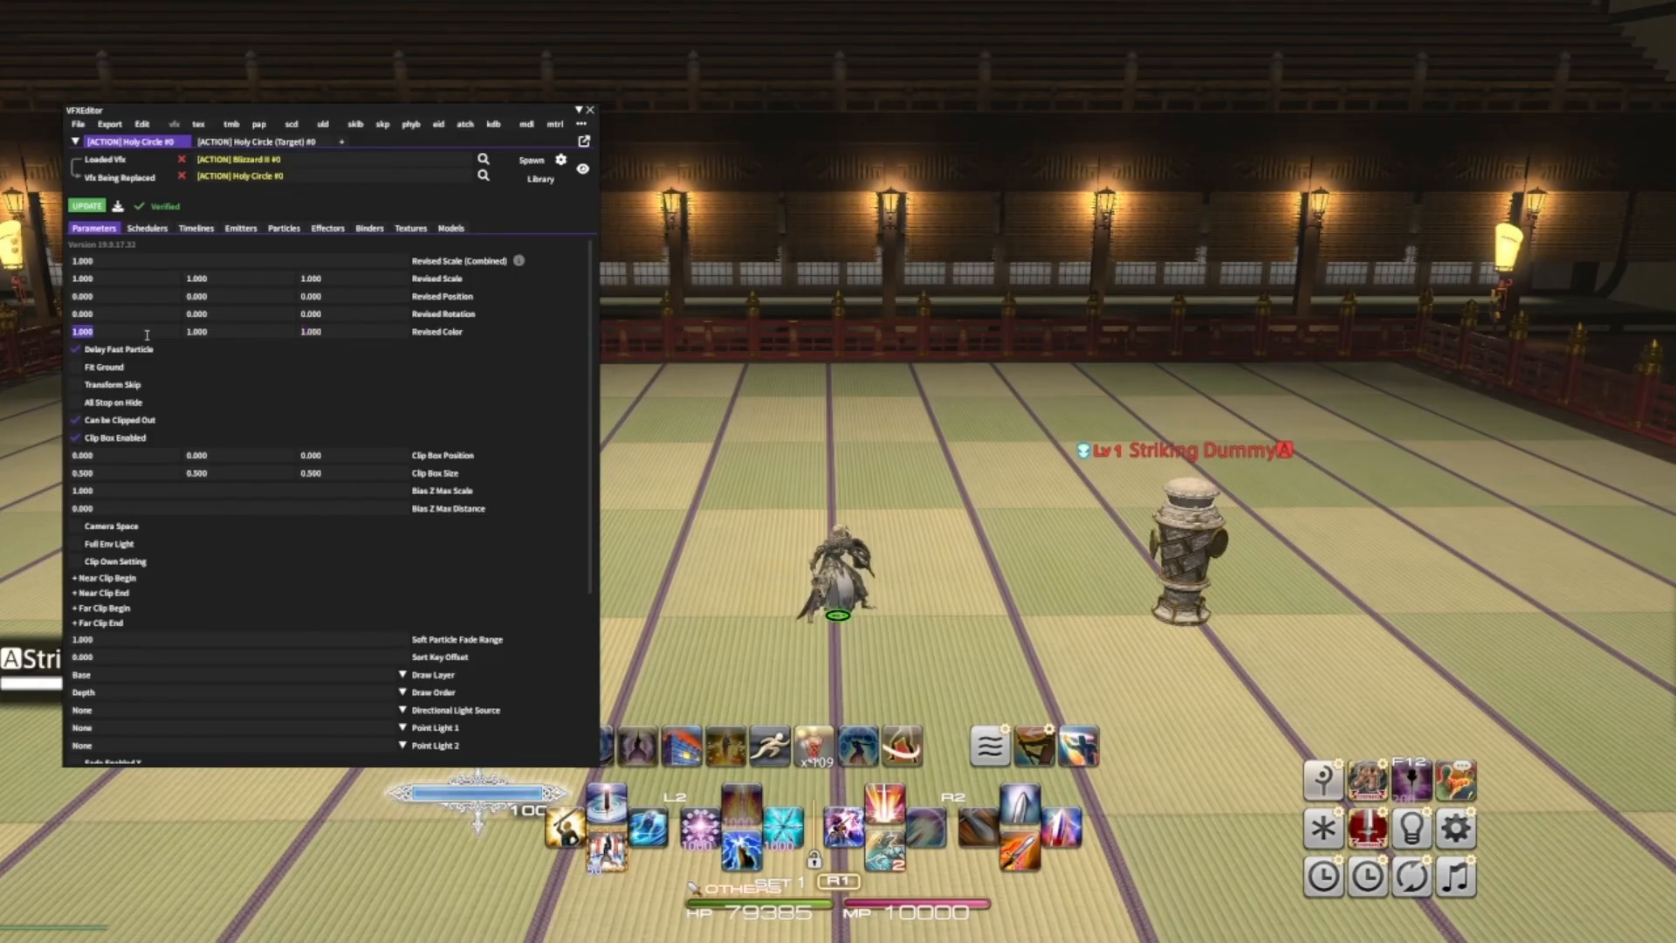
pyautogui.write('2')
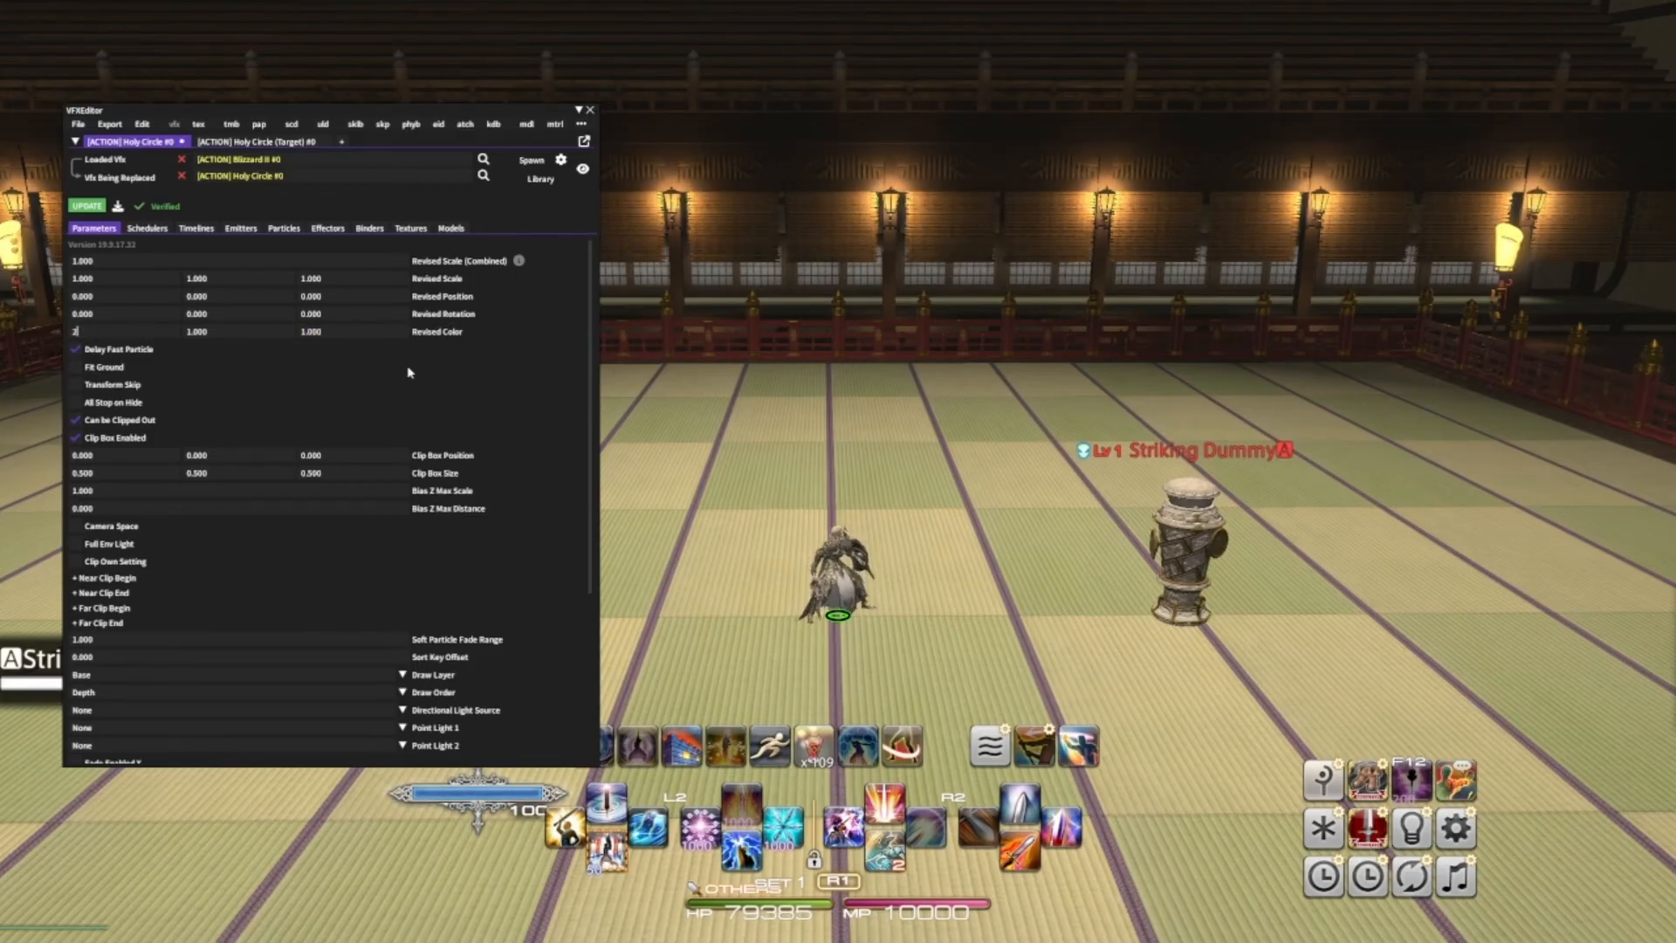
pyautogui.click(369, 334)
pyautogui.write('2')
pyautogui.click(88, 207)
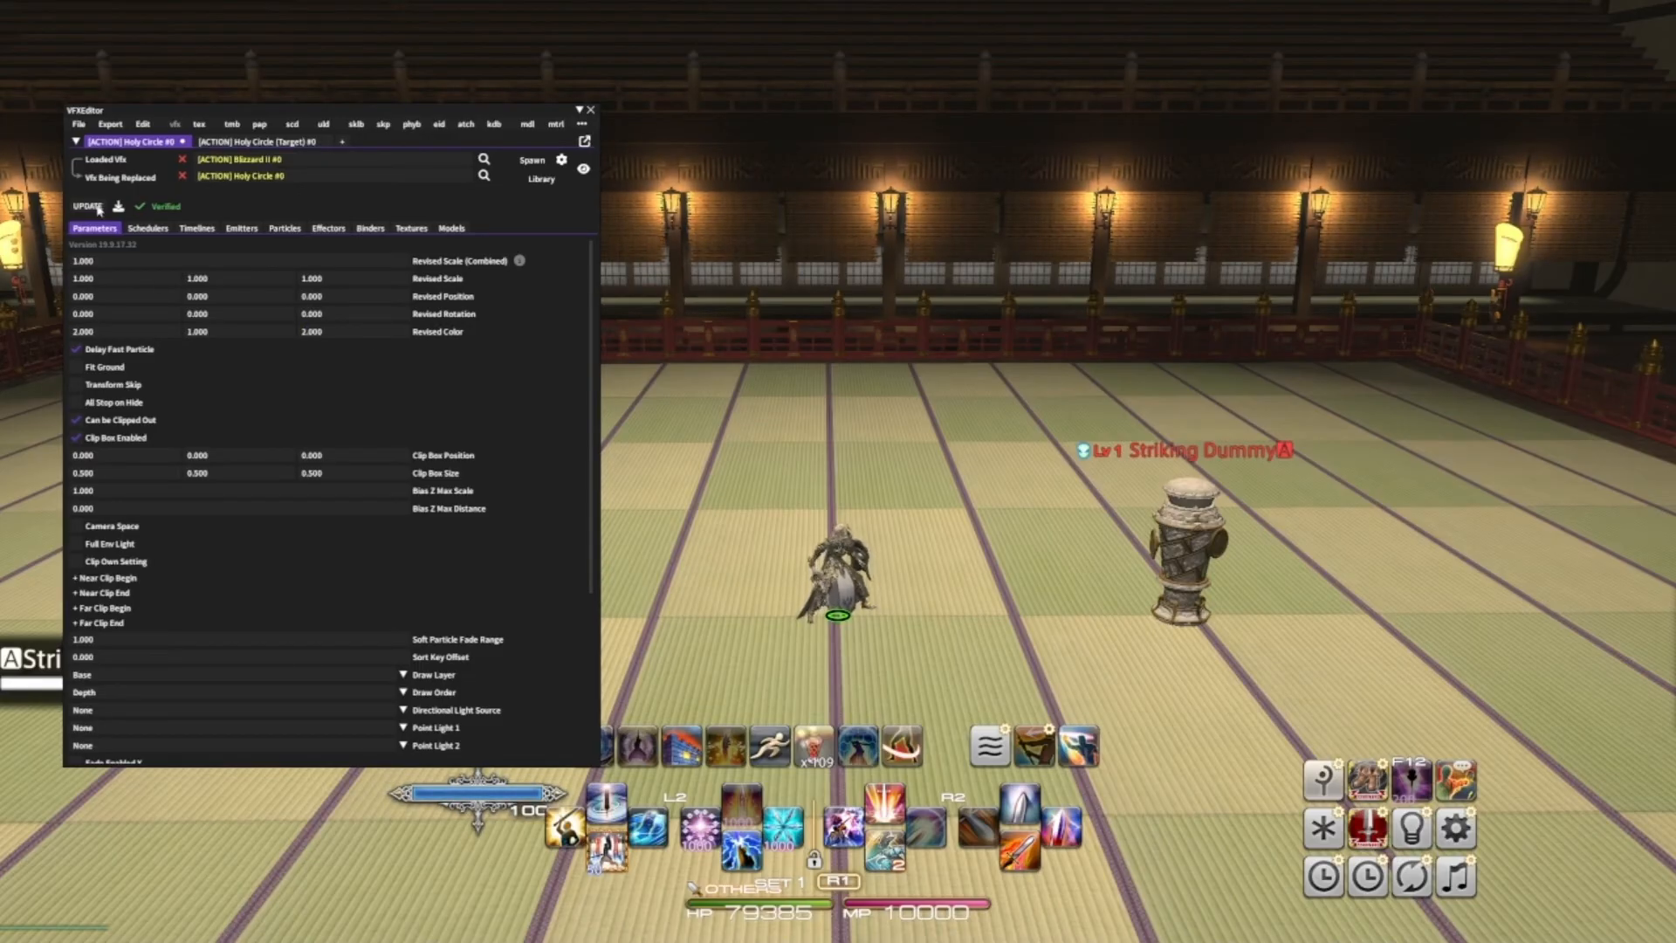
# - Spawn the edited effect on the ground to preview it, remove it, and spawn it again
pyautogui.click(543, 158)
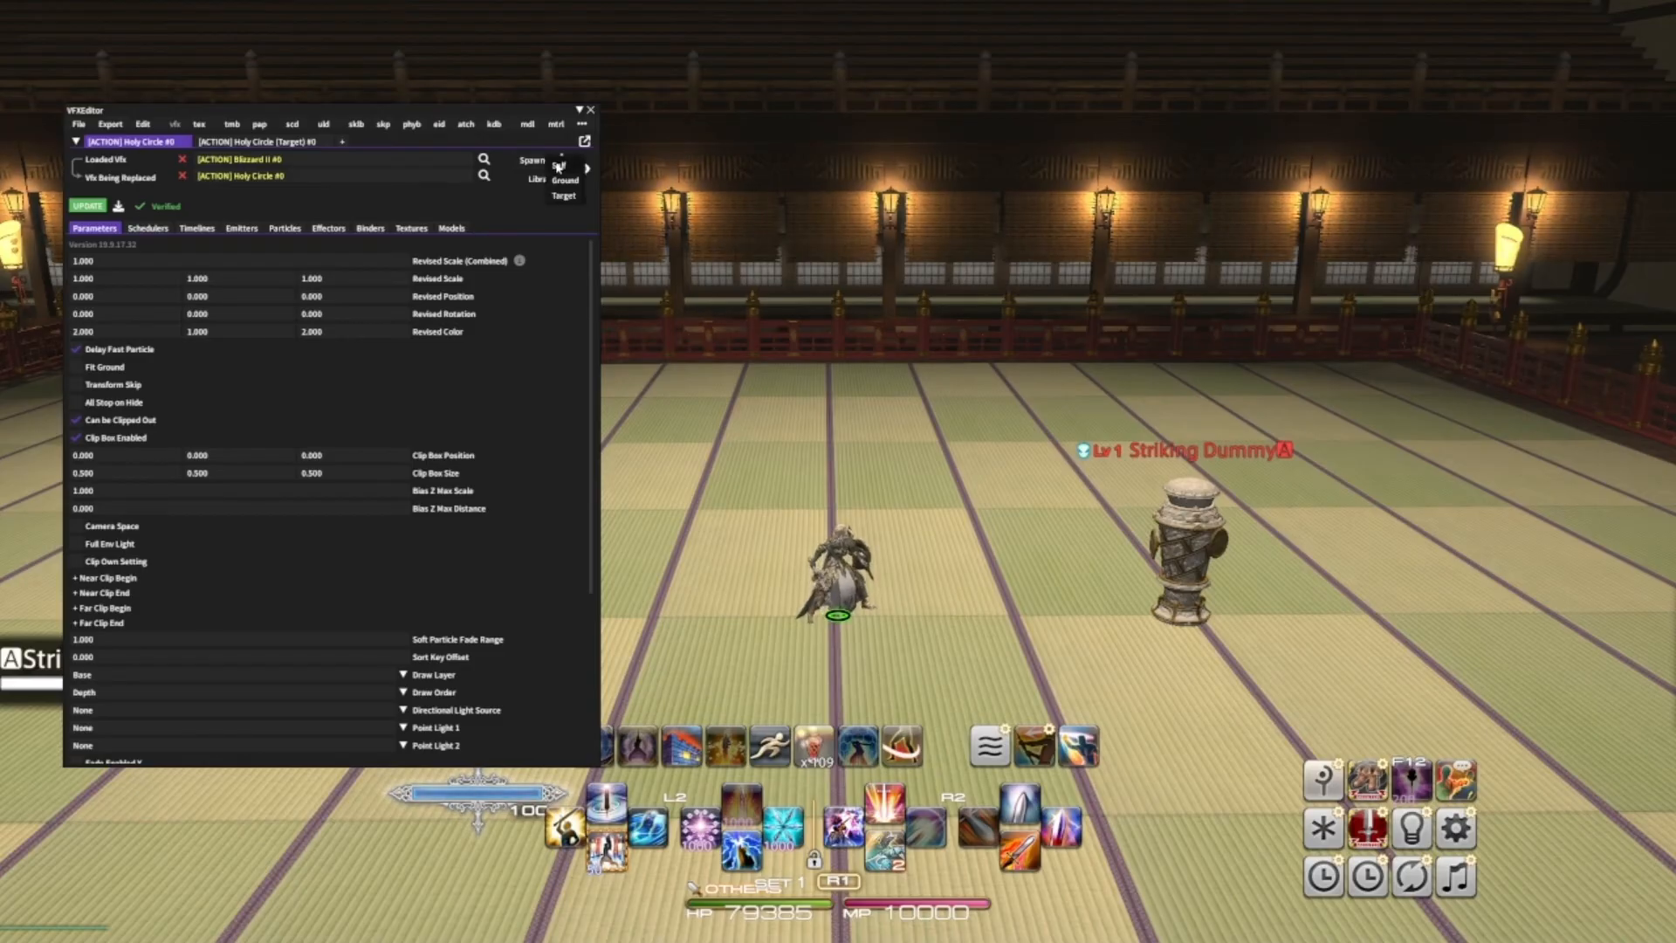
pyautogui.click(559, 167)
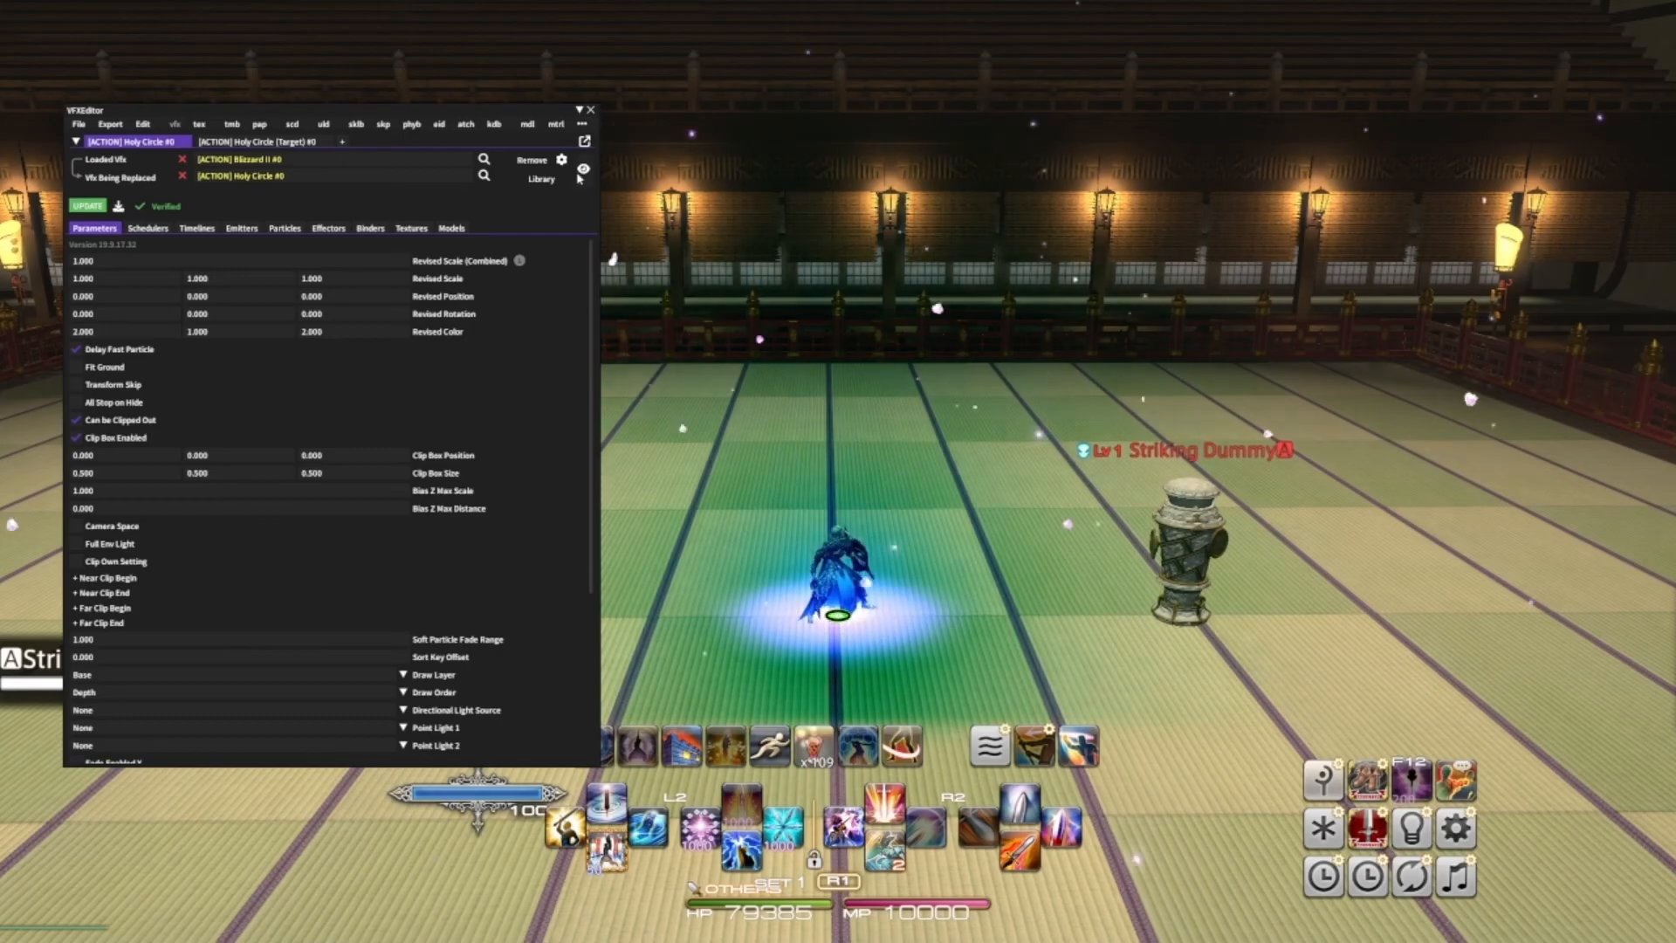
pyautogui.click(543, 163)
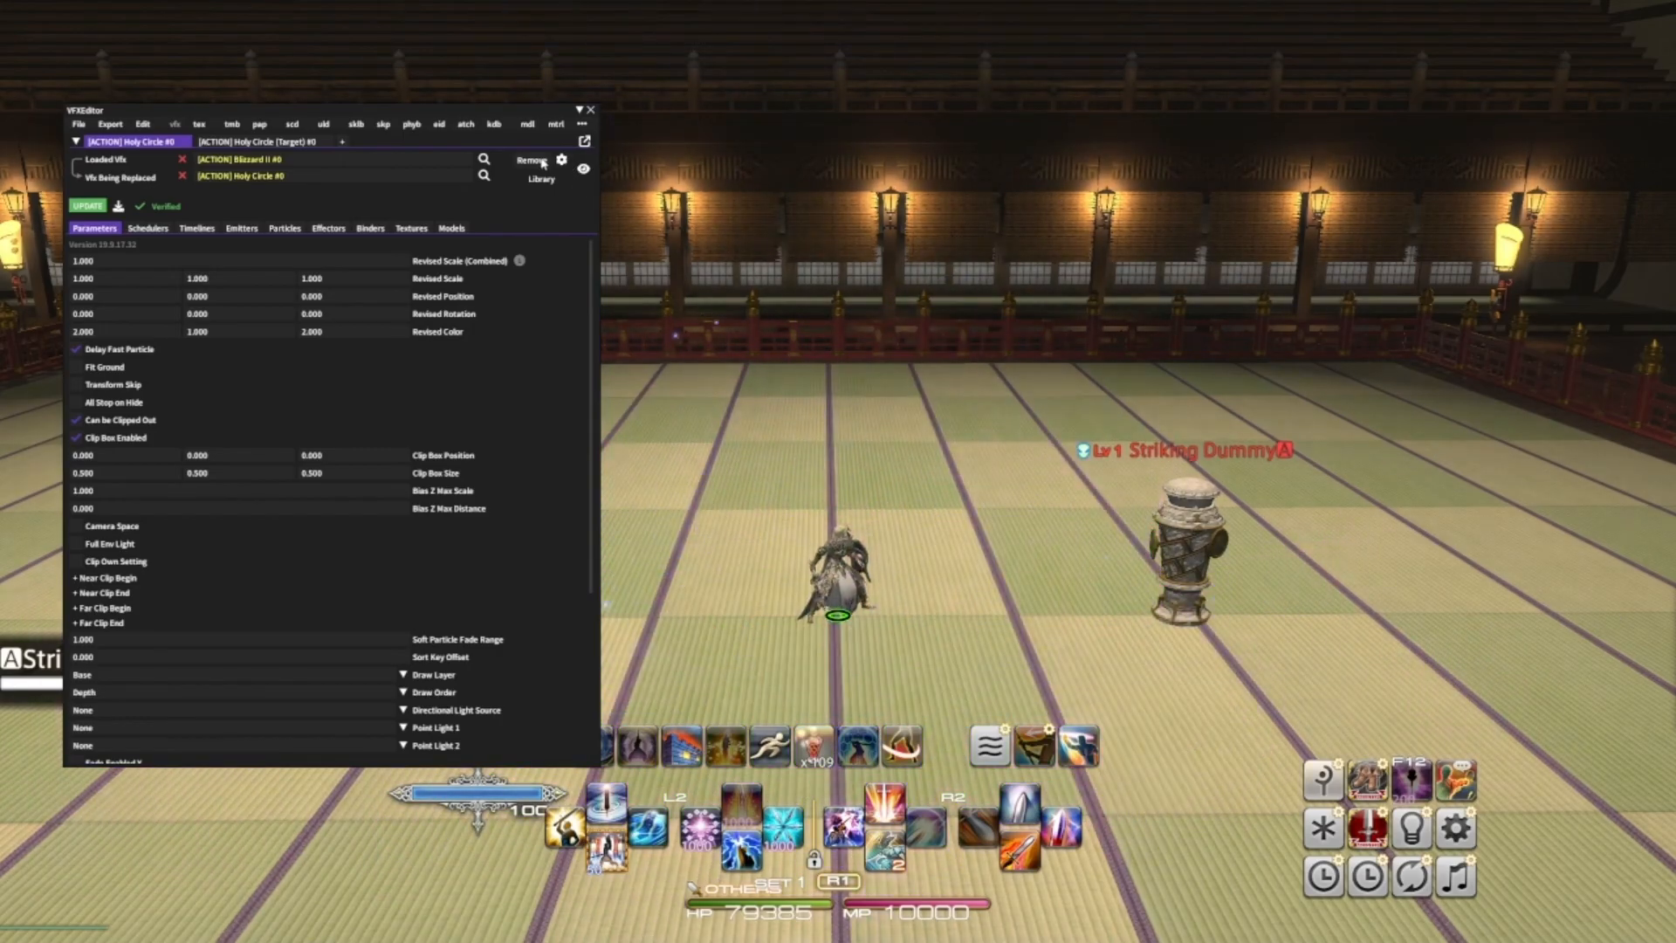
pyautogui.click(542, 162)
pyautogui.click(558, 167)
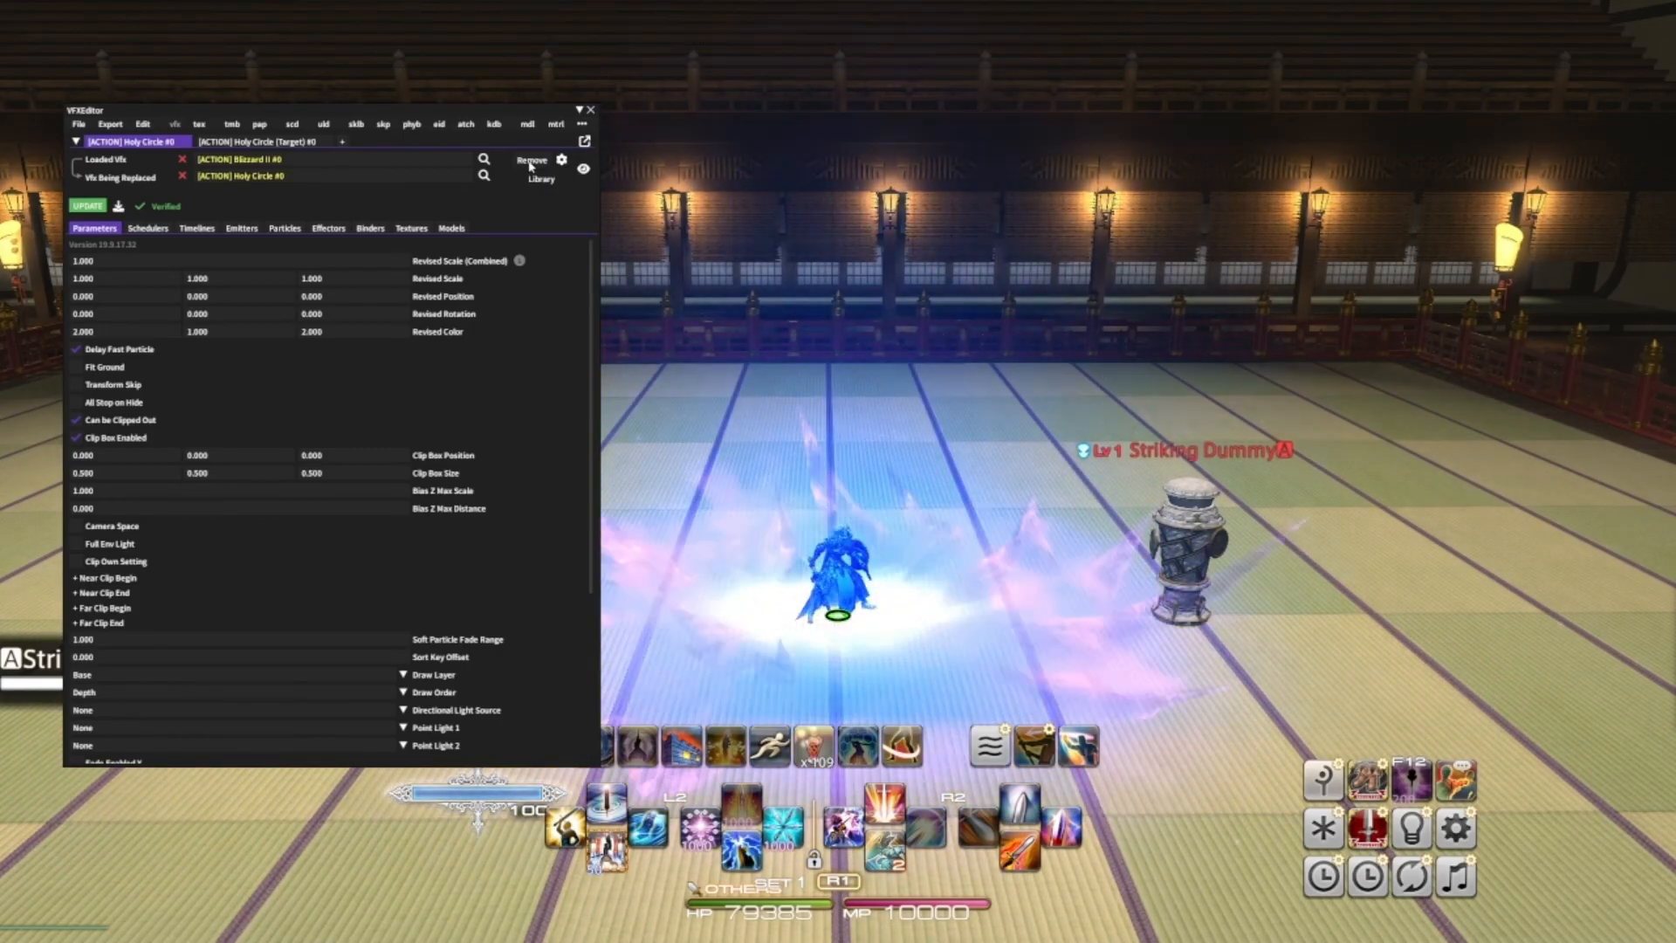
# - Open the spawn settings and repeatedly remove and respawn the effect to preview it
pyautogui.click(562, 164)
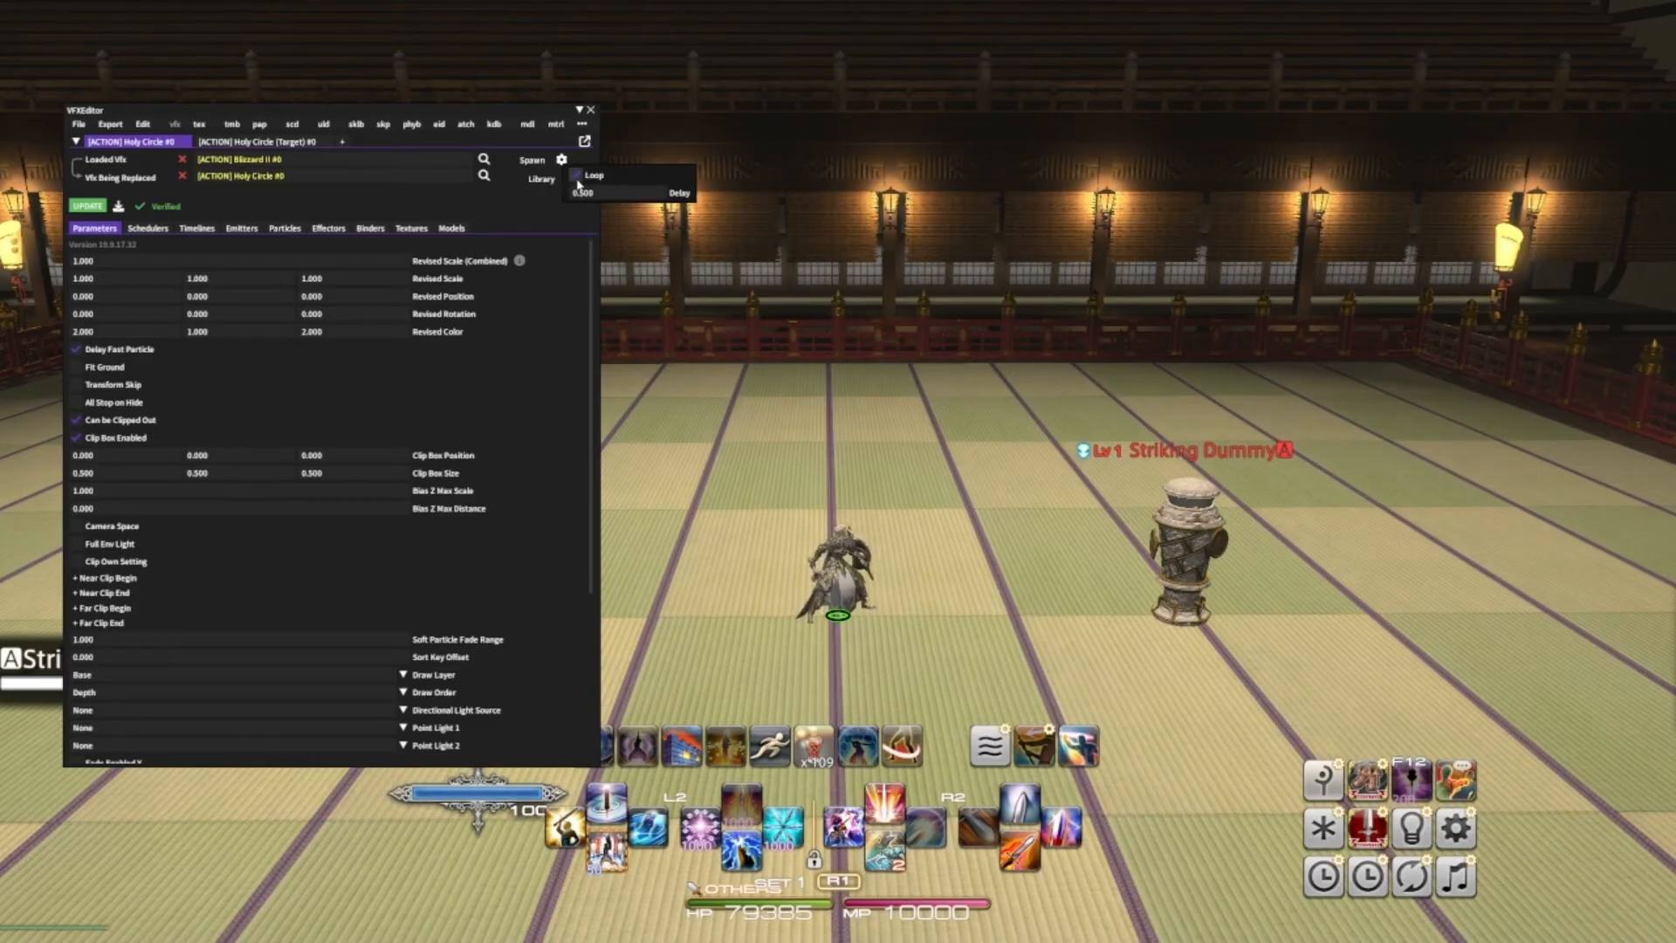
pyautogui.click(533, 161)
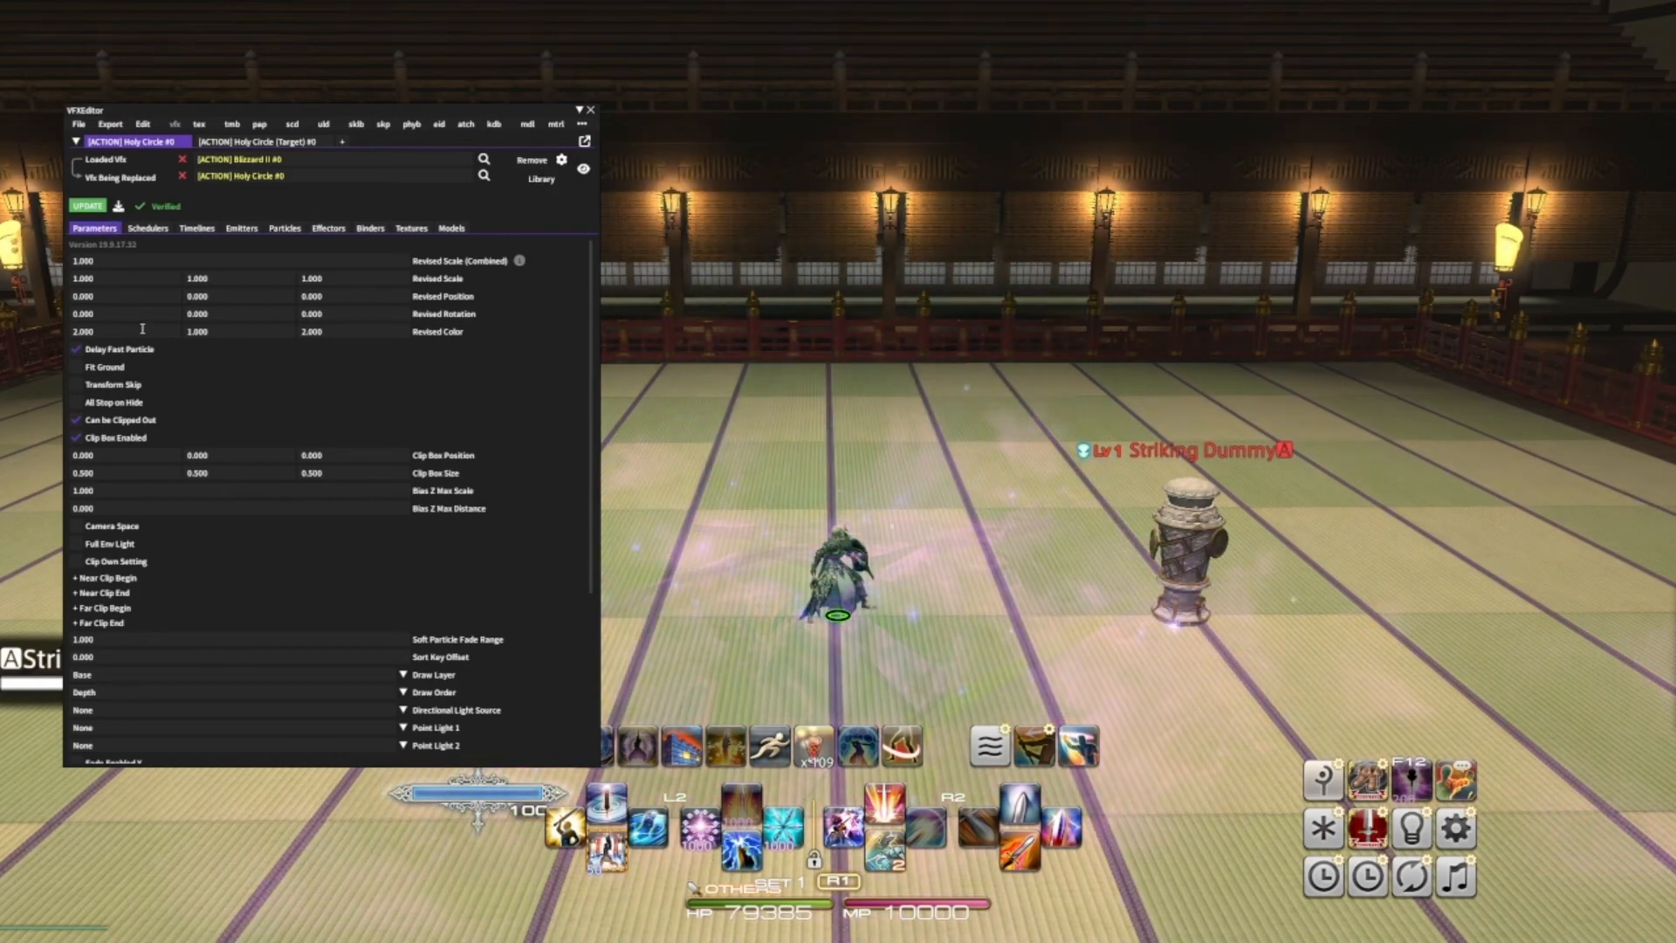
pyautogui.click(533, 164)
pyautogui.click(533, 164)
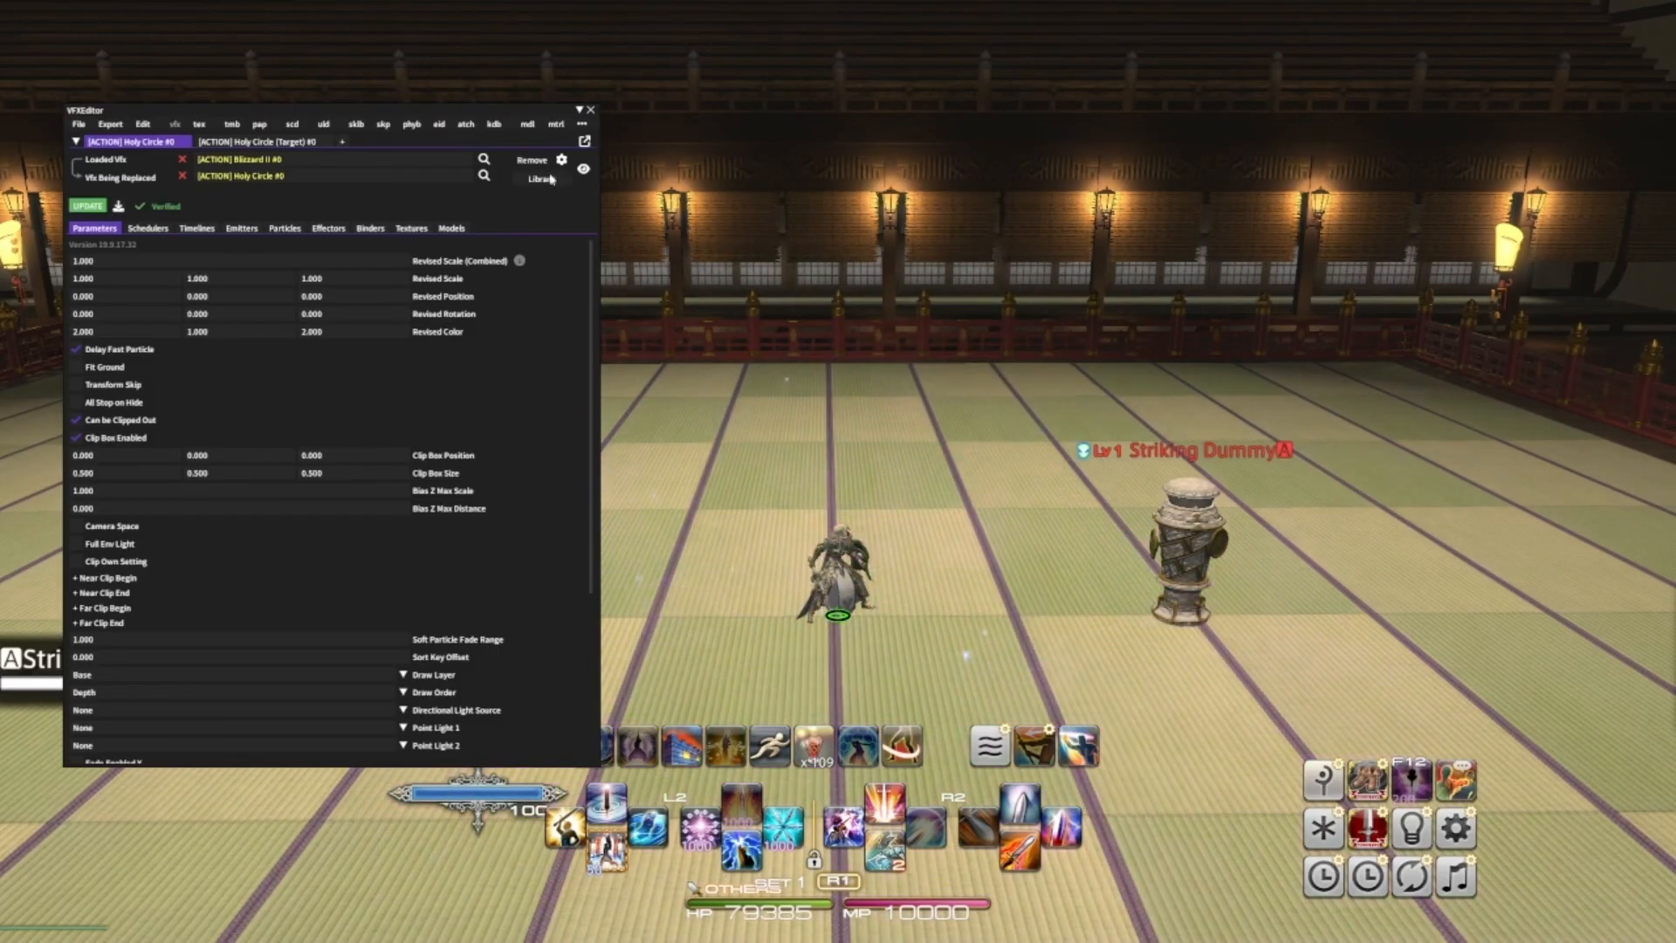
pyautogui.click(521, 160)
pyautogui.click(521, 160)
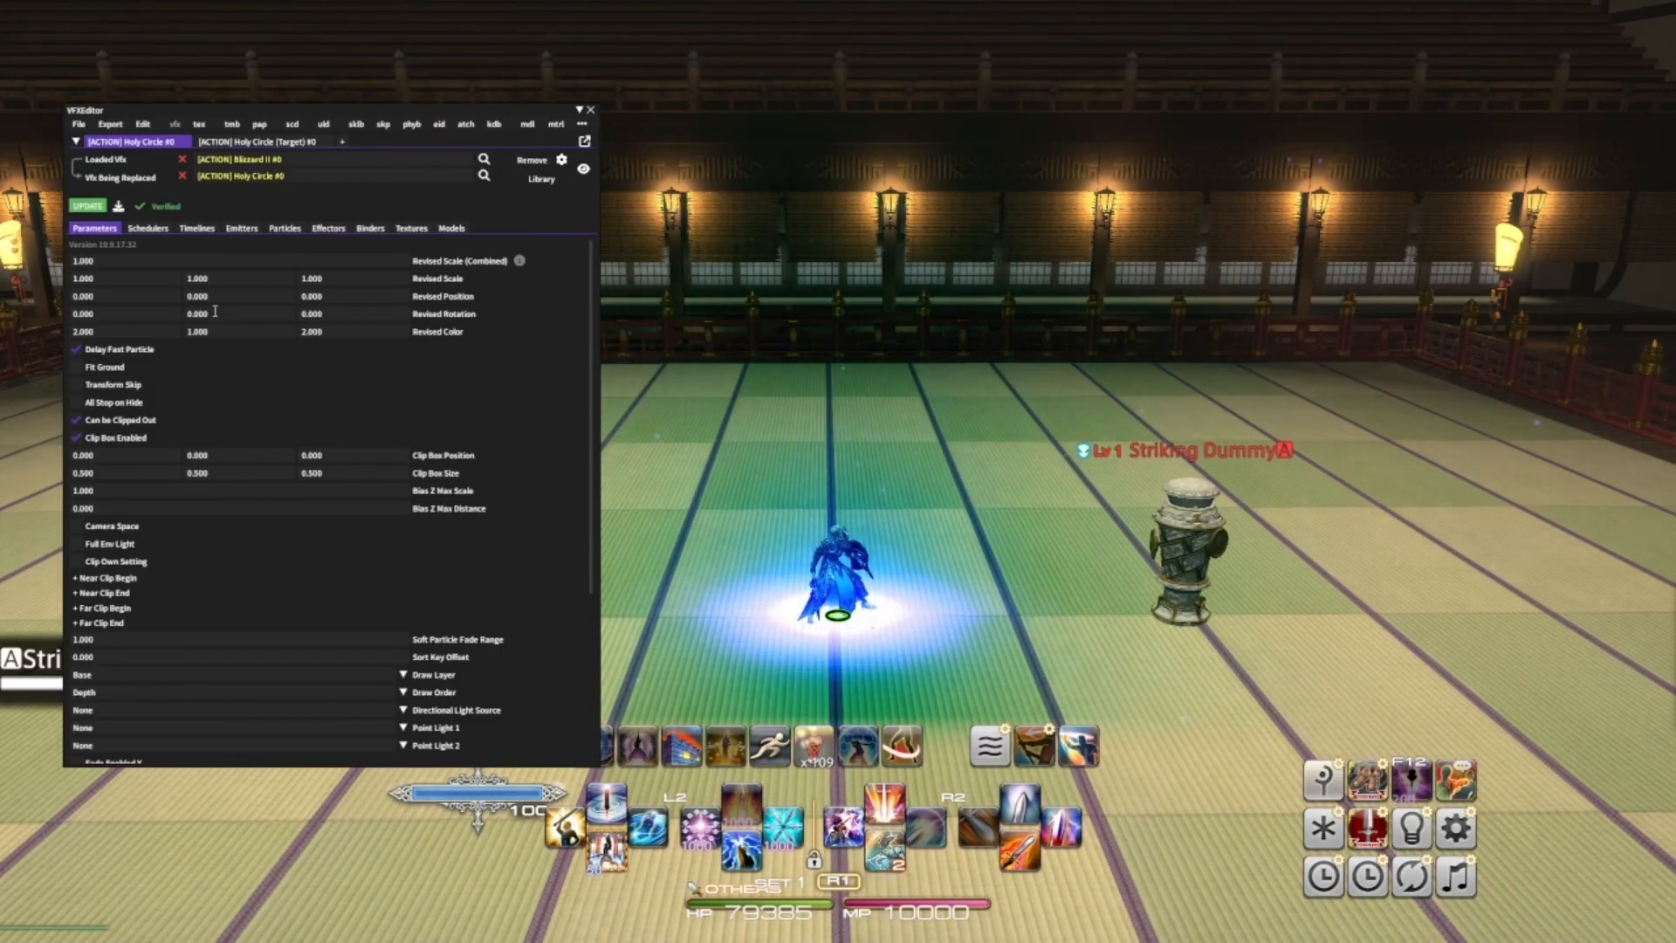
pyautogui.click(530, 161)
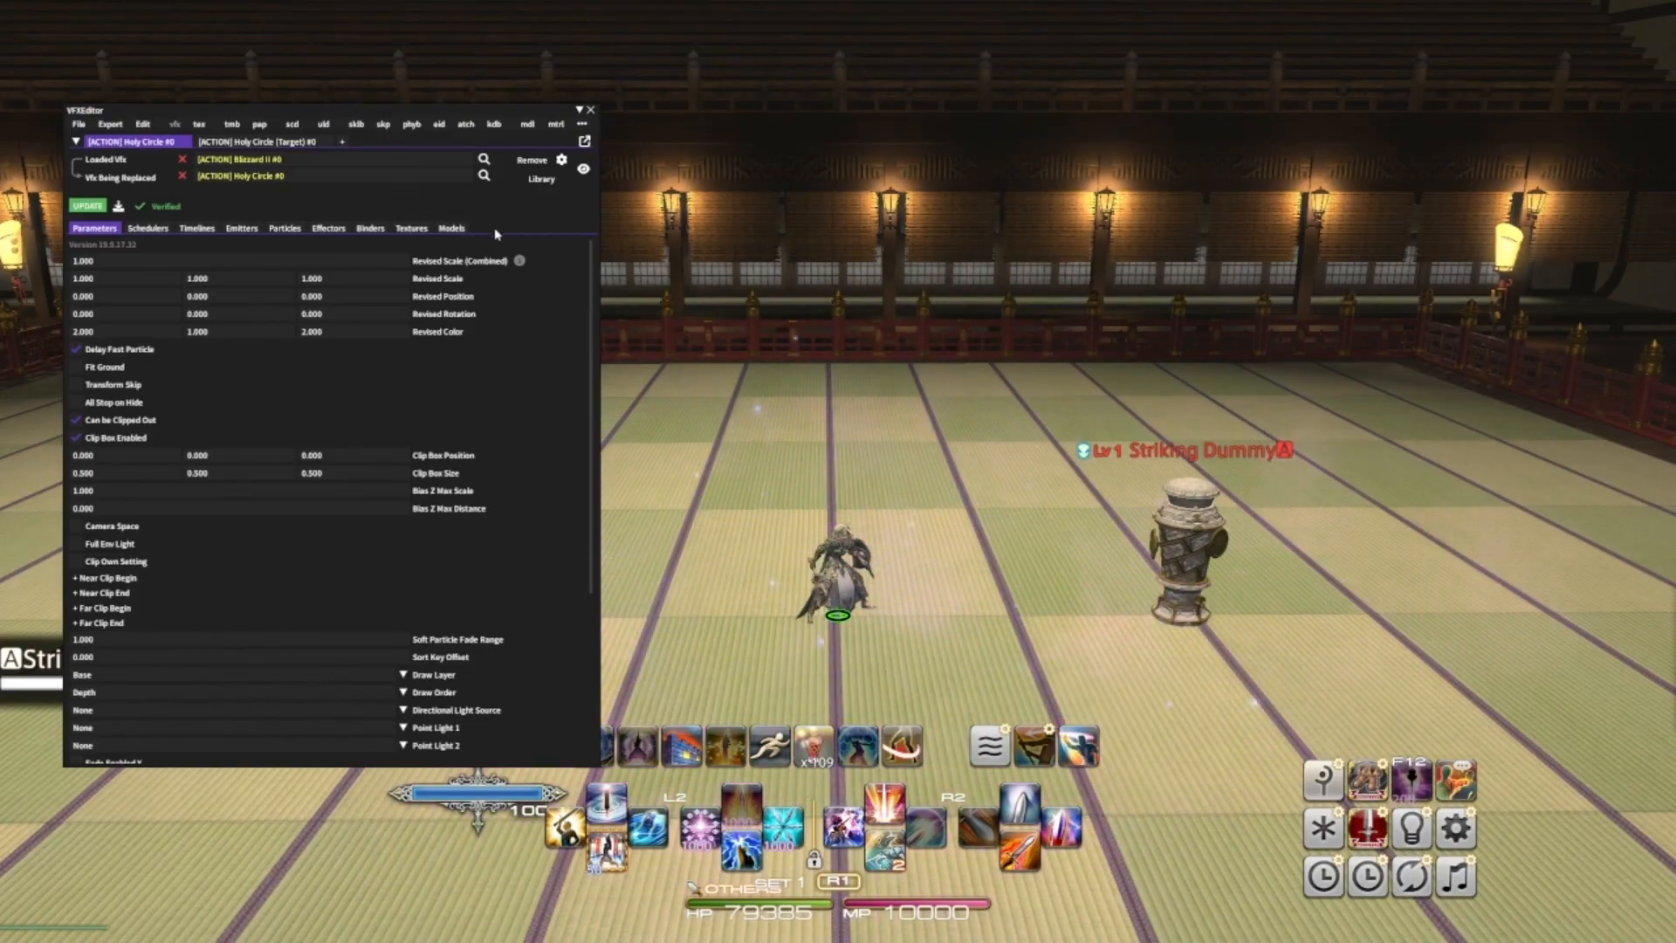
pyautogui.click(531, 166)
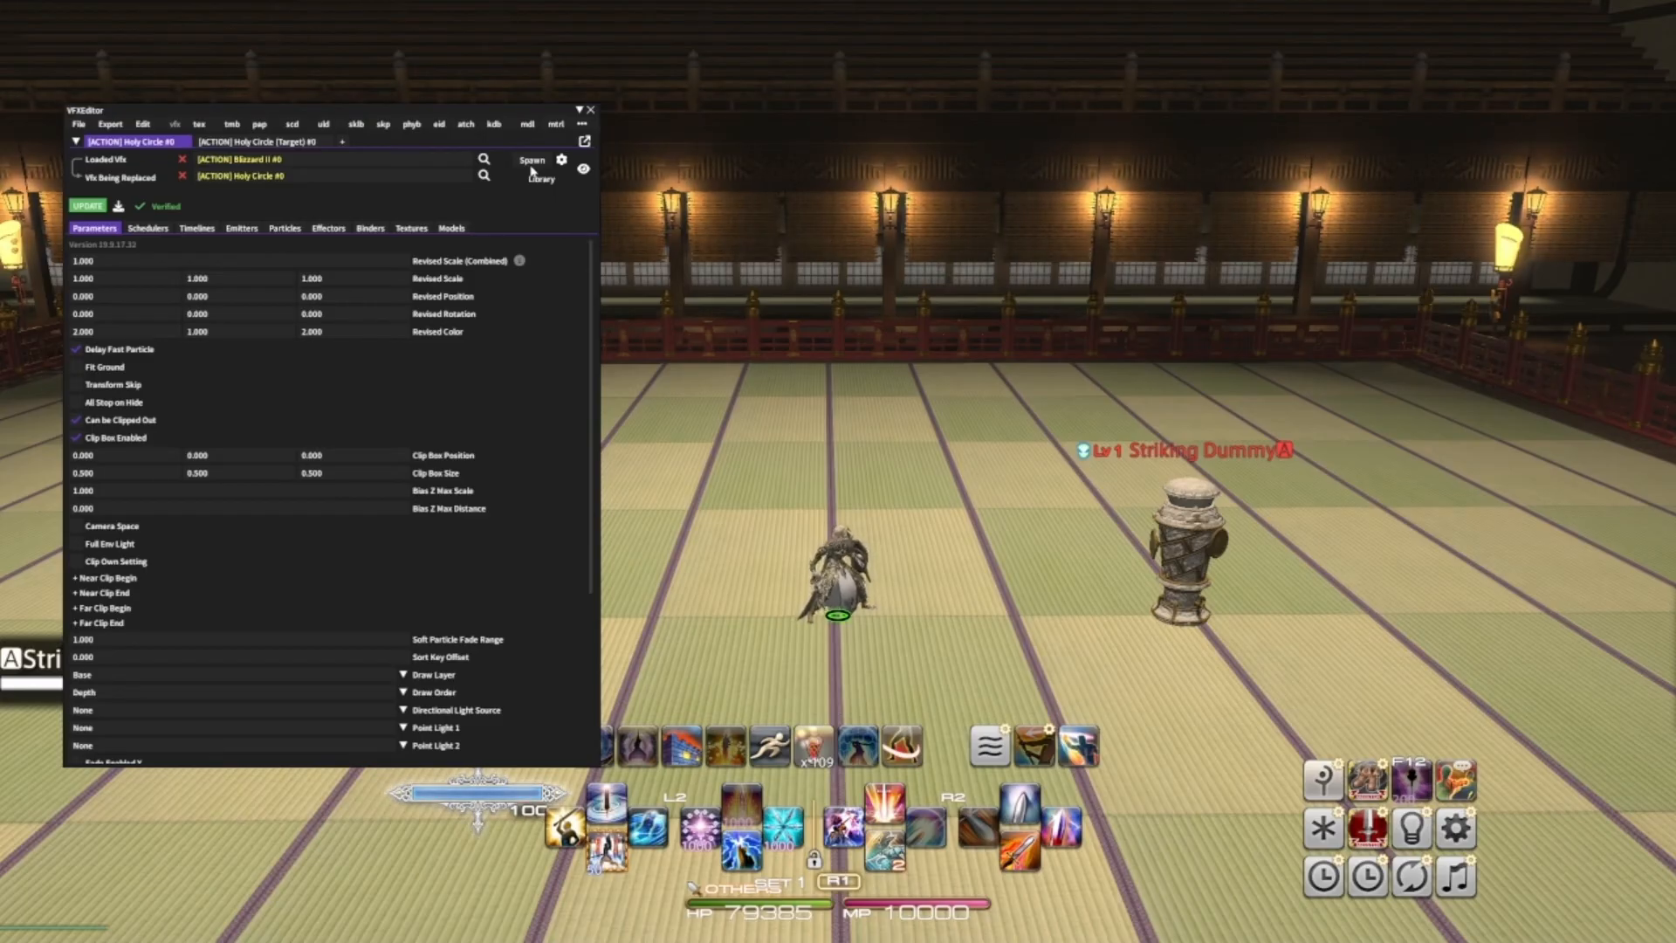
pyautogui.click(531, 166)
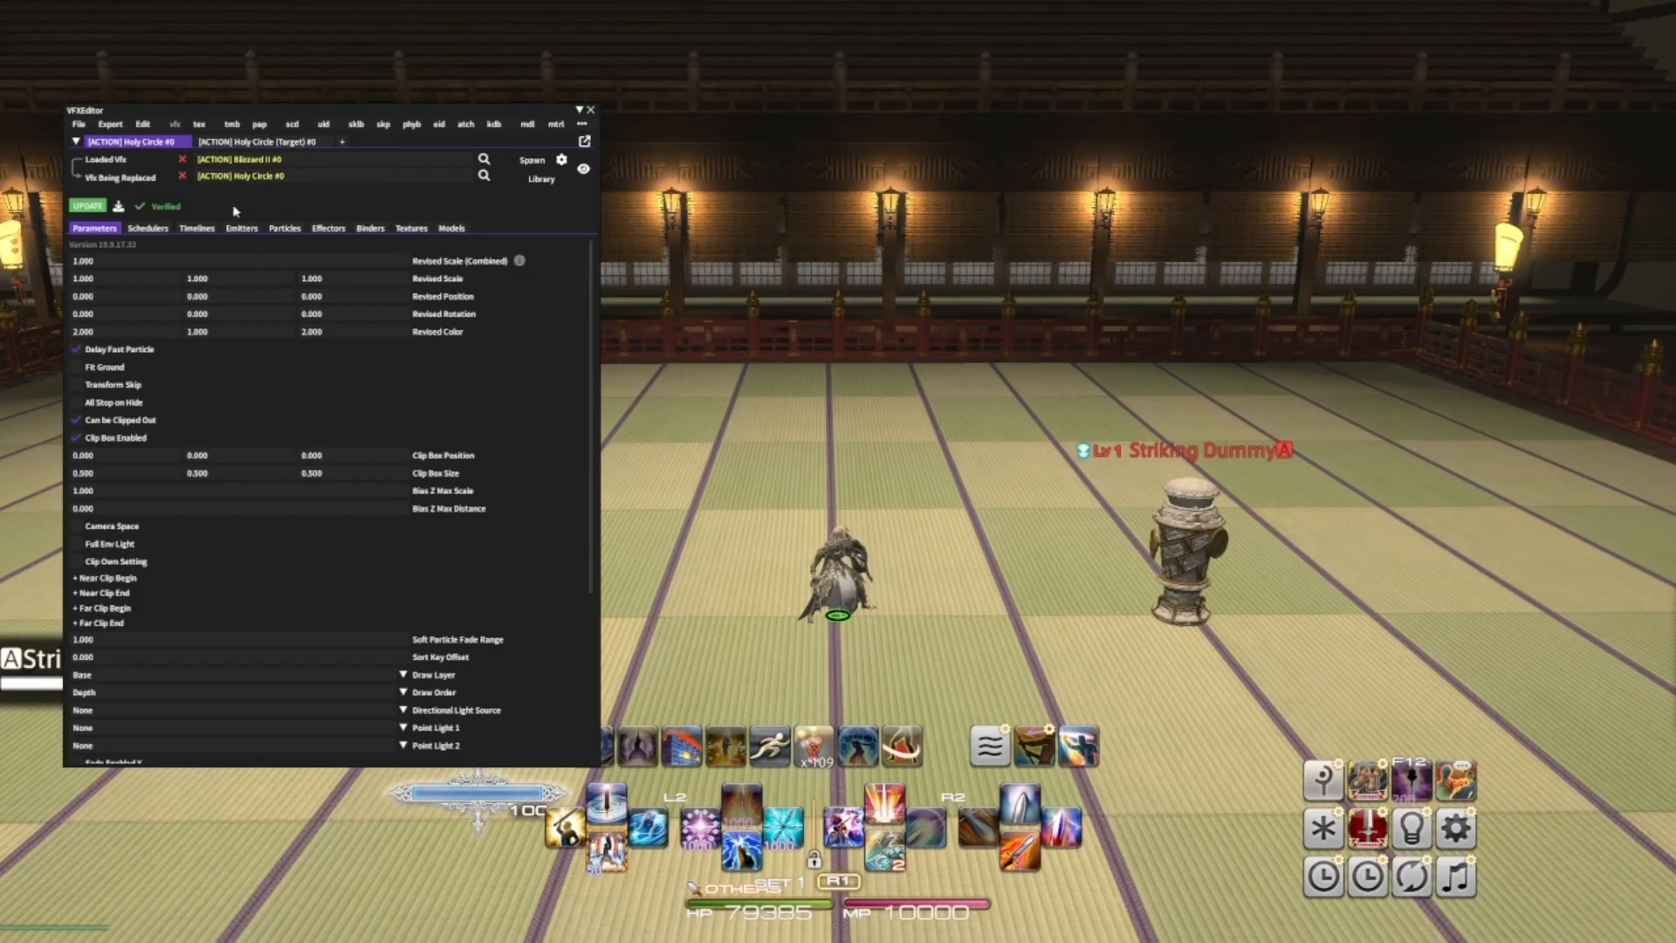
# - Set the Blizzard II effect's Revised Scale (Combined) to 0.6
pyautogui.click(110, 262)
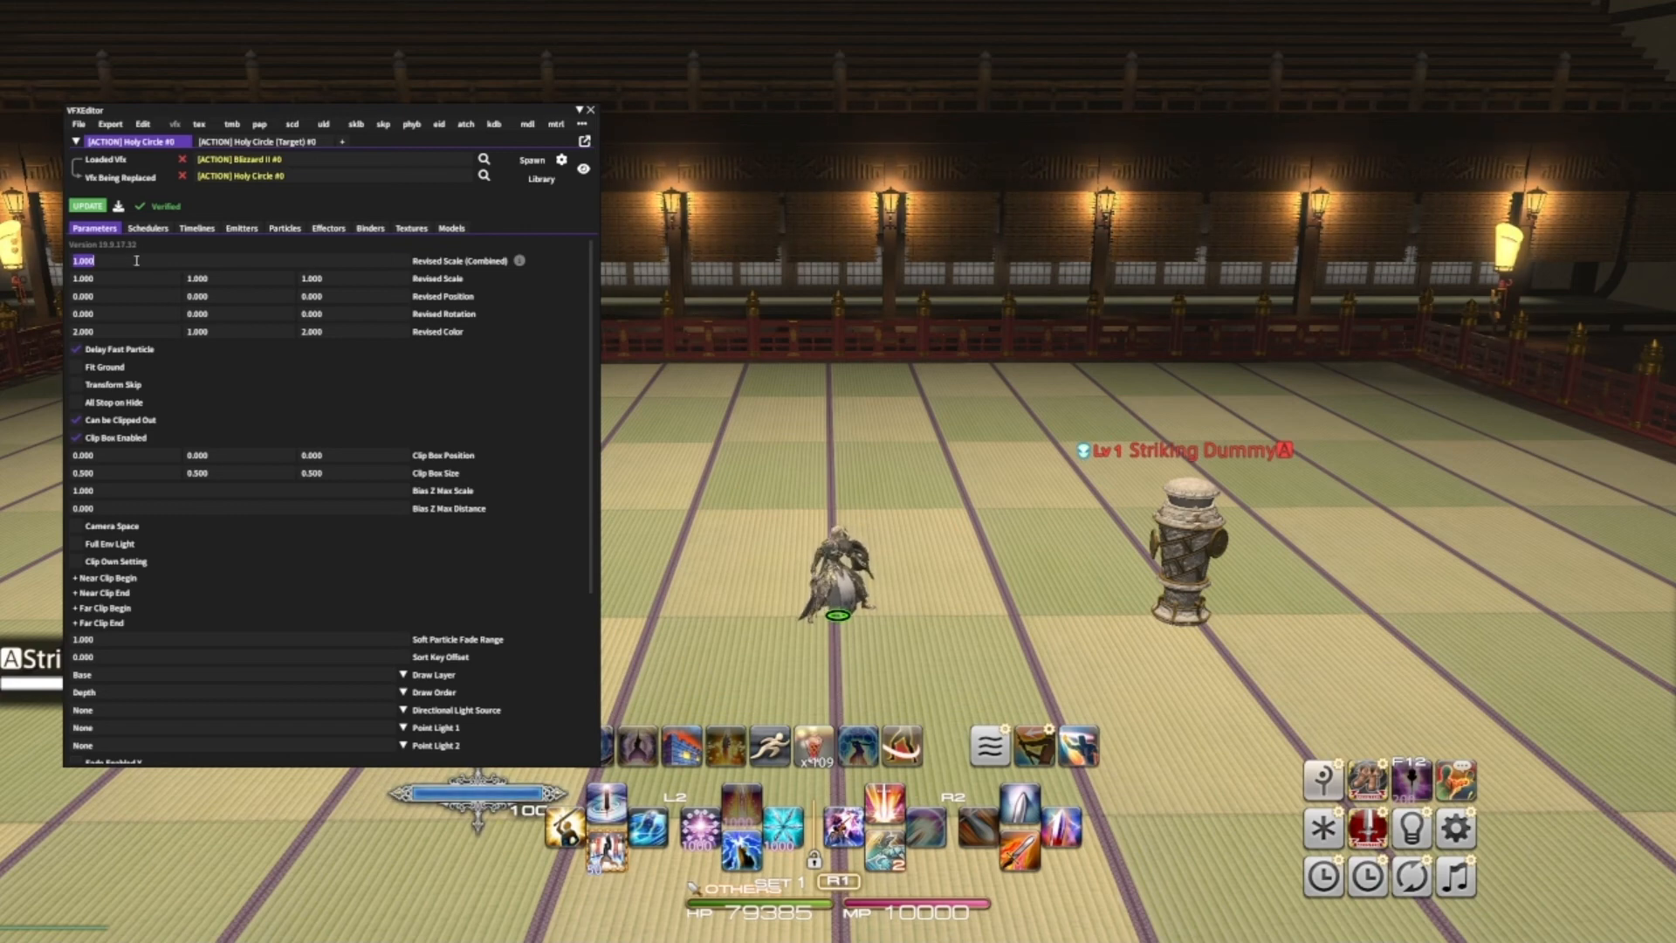
pyautogui.write('.6')
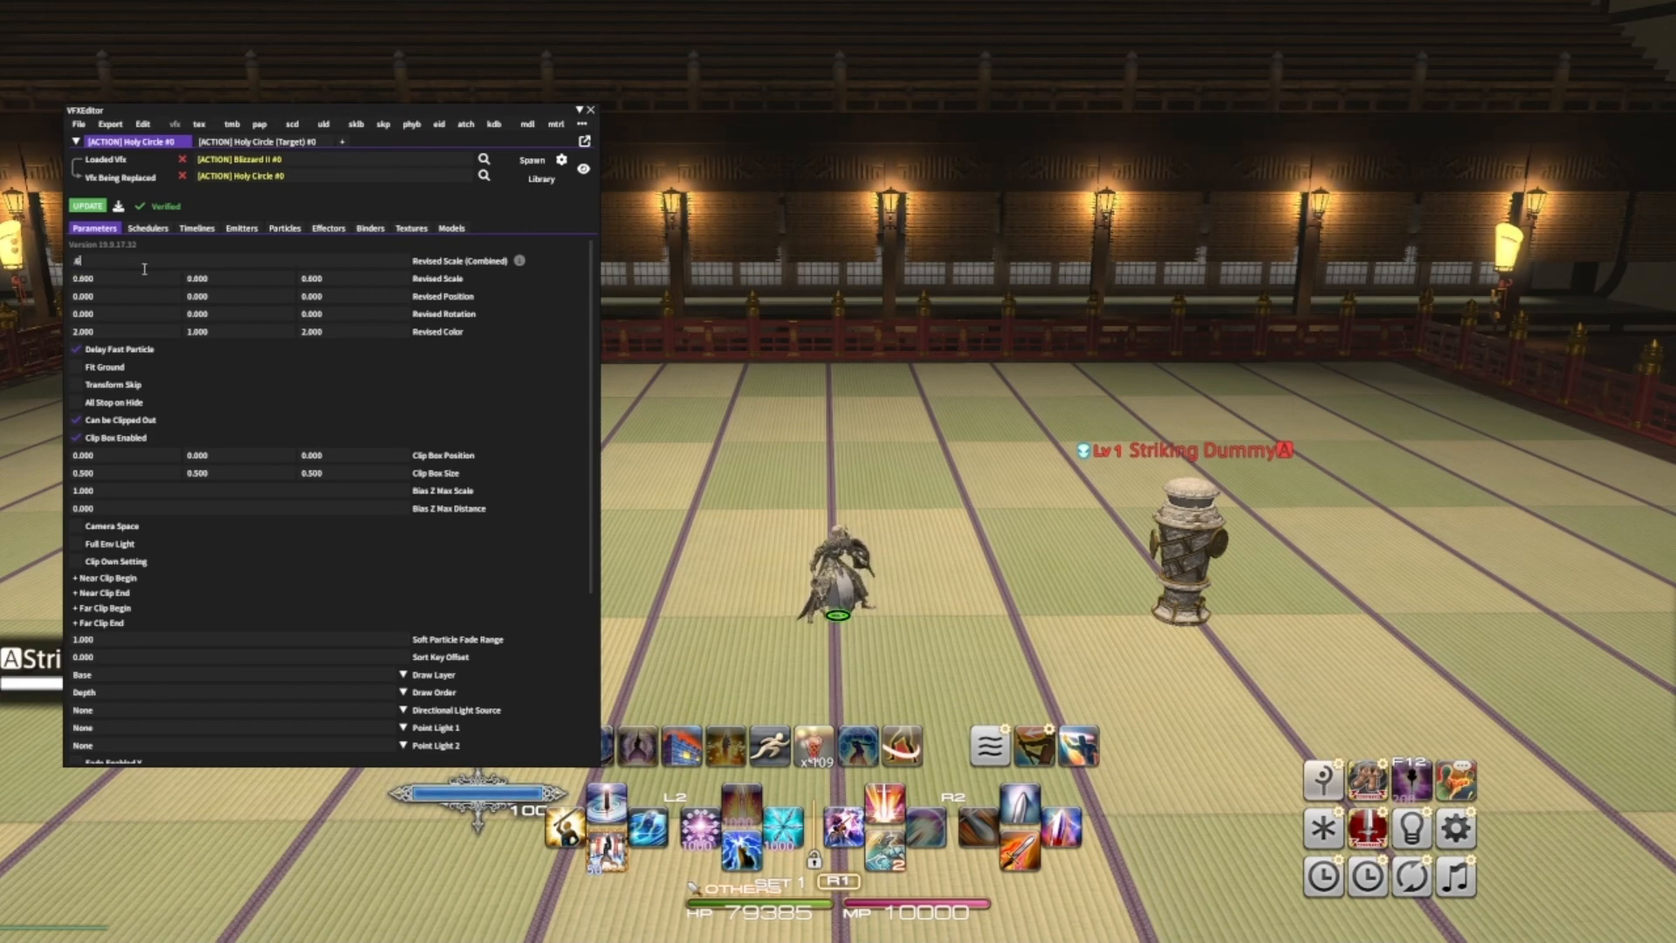
pyautogui.click(524, 329)
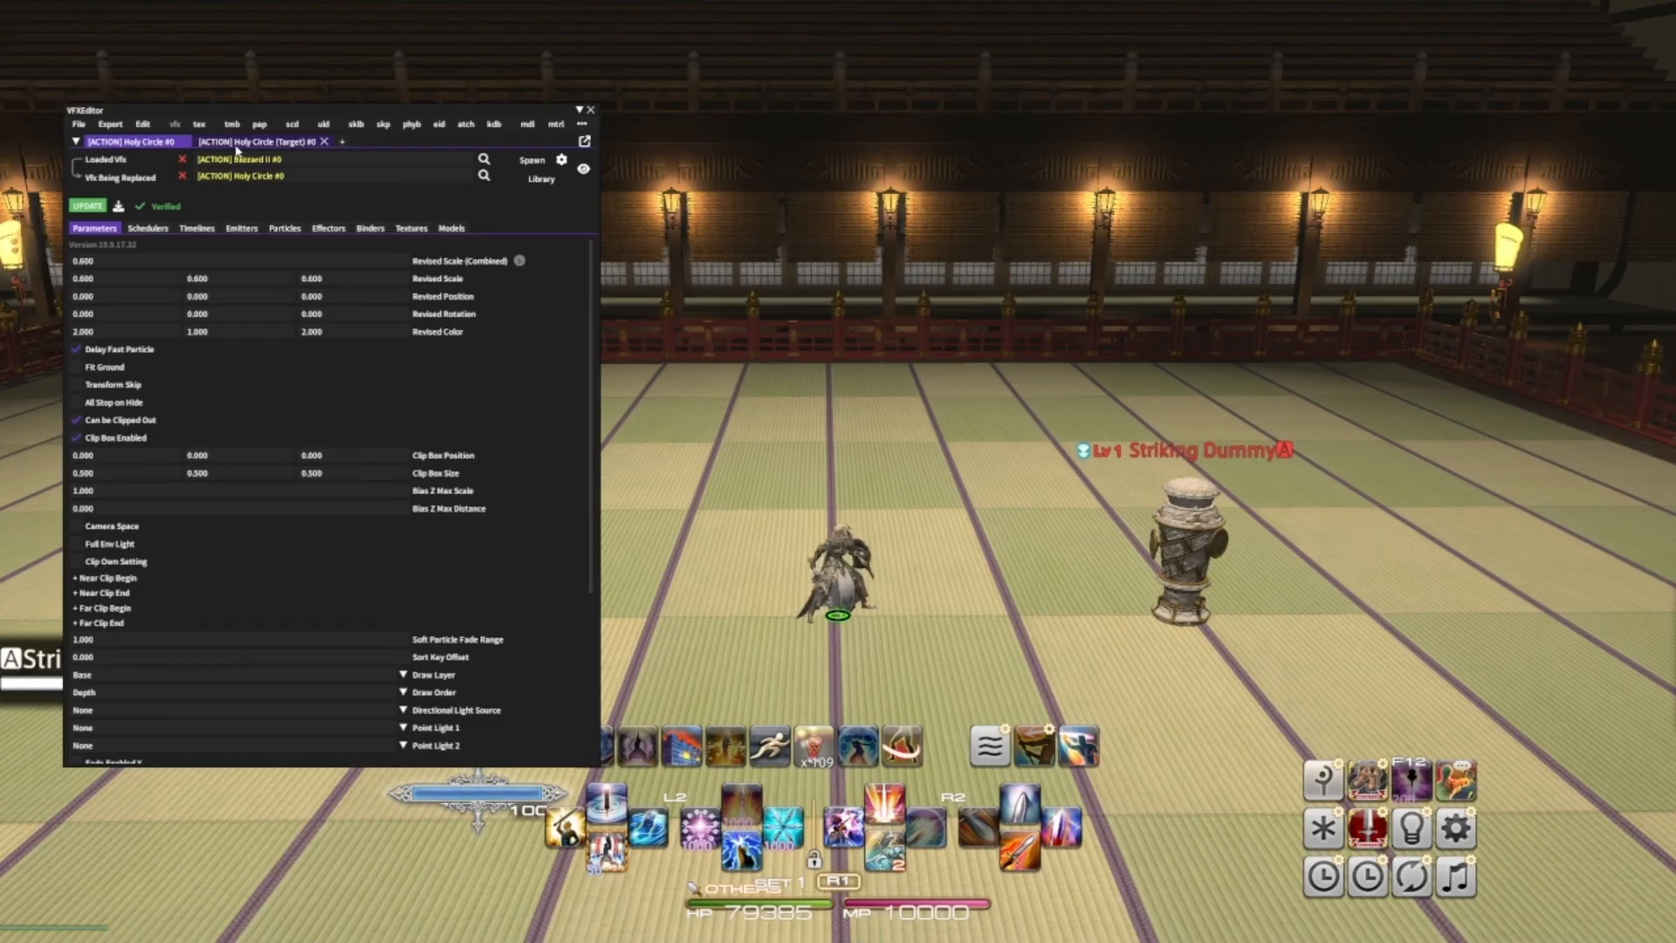
# - On the Holy Circle (Target) tab, set Revised Color to 2, 1, 2 and combined scale to 0.6, then update
pyautogui.click(236, 144)
pyautogui.click(162, 329)
pyautogui.write('2')
pyautogui.click(351, 332)
pyautogui.write('2')
pyautogui.click(359, 375)
pyautogui.click(124, 263)
pyautogui.write('.6')
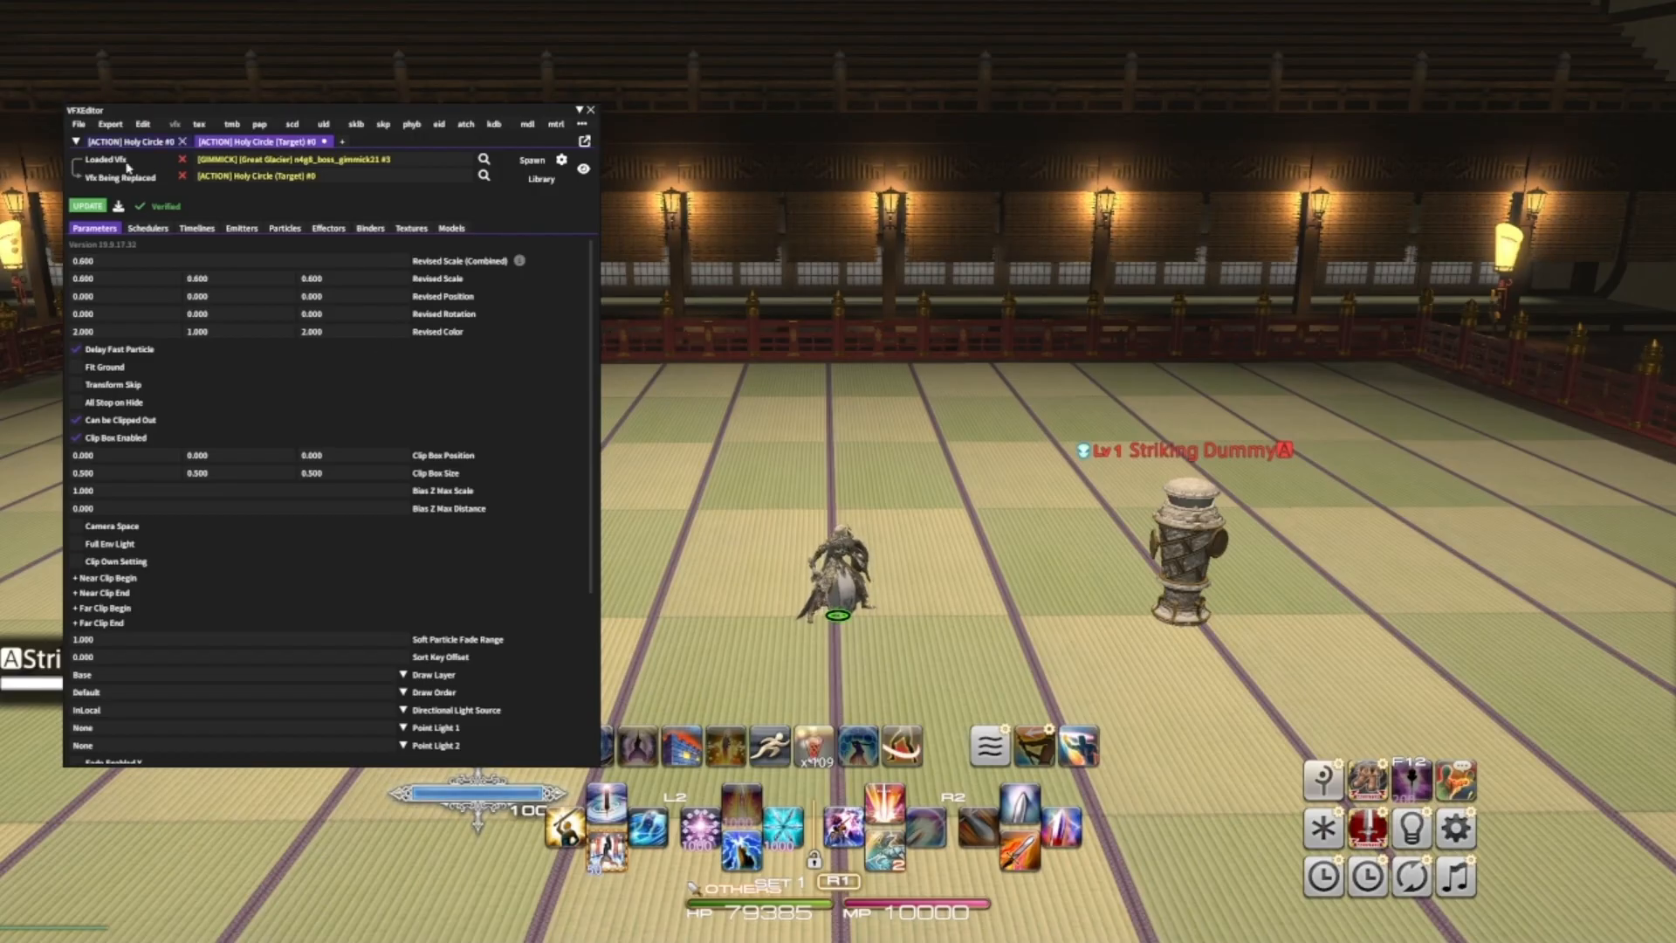
pyautogui.click(90, 207)
# - Preview the Great Glacier effect, then update the first tab and spawn its effect on the ground
pyautogui.click(530, 162)
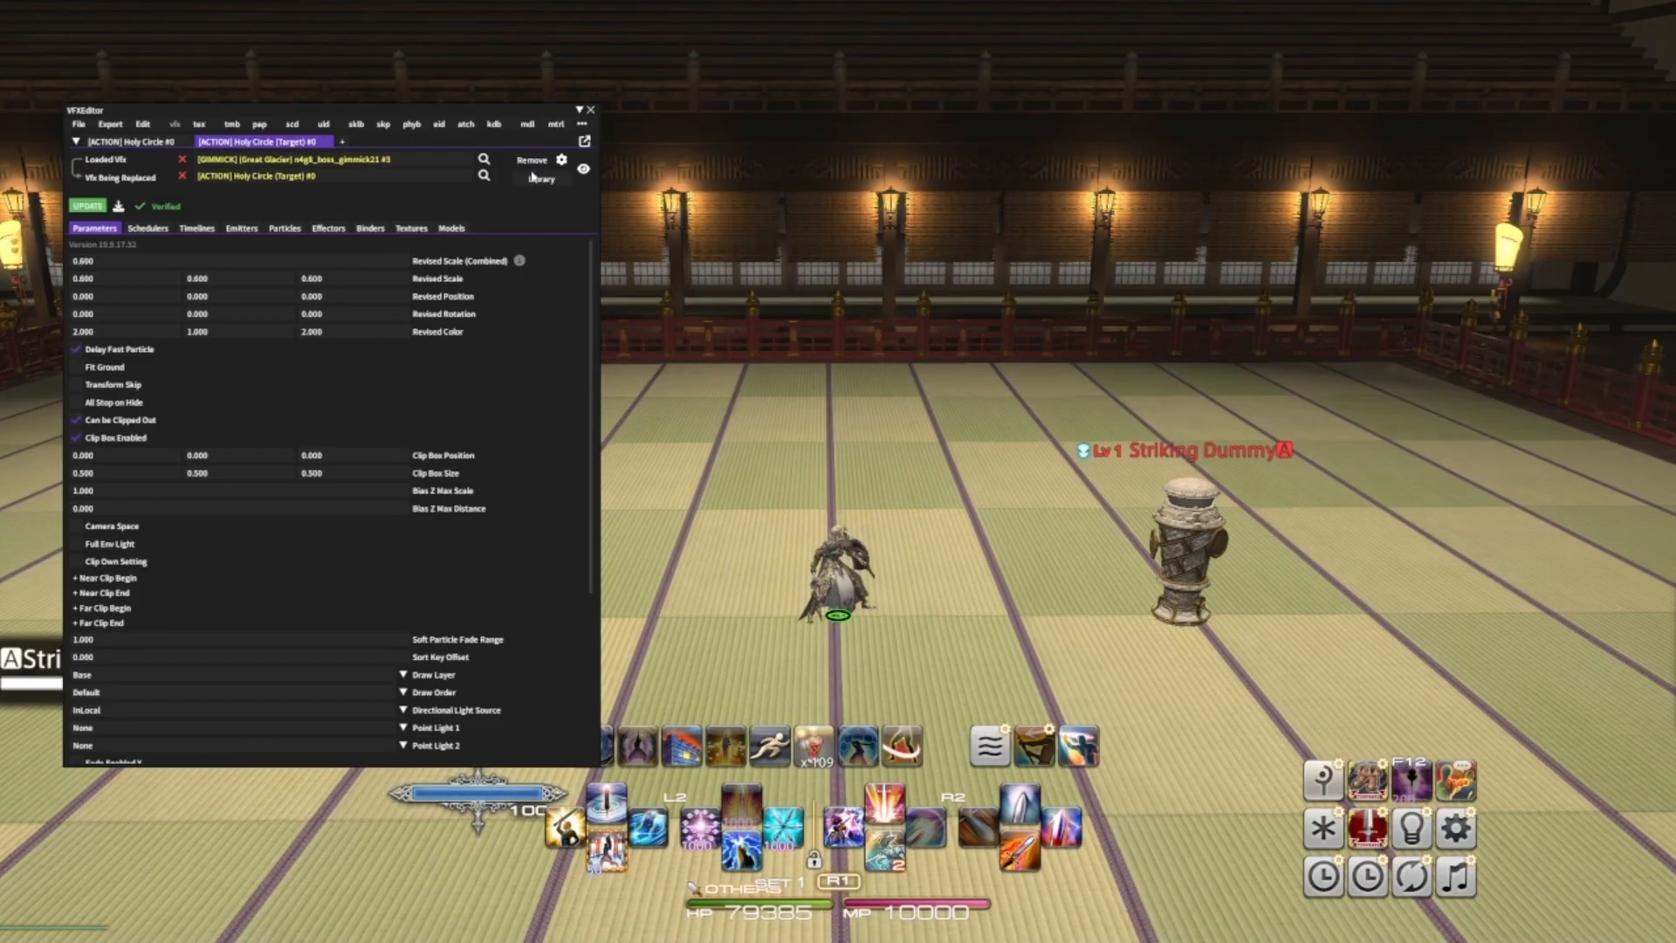
pyautogui.click(531, 161)
pyautogui.click(131, 141)
pyautogui.click(89, 207)
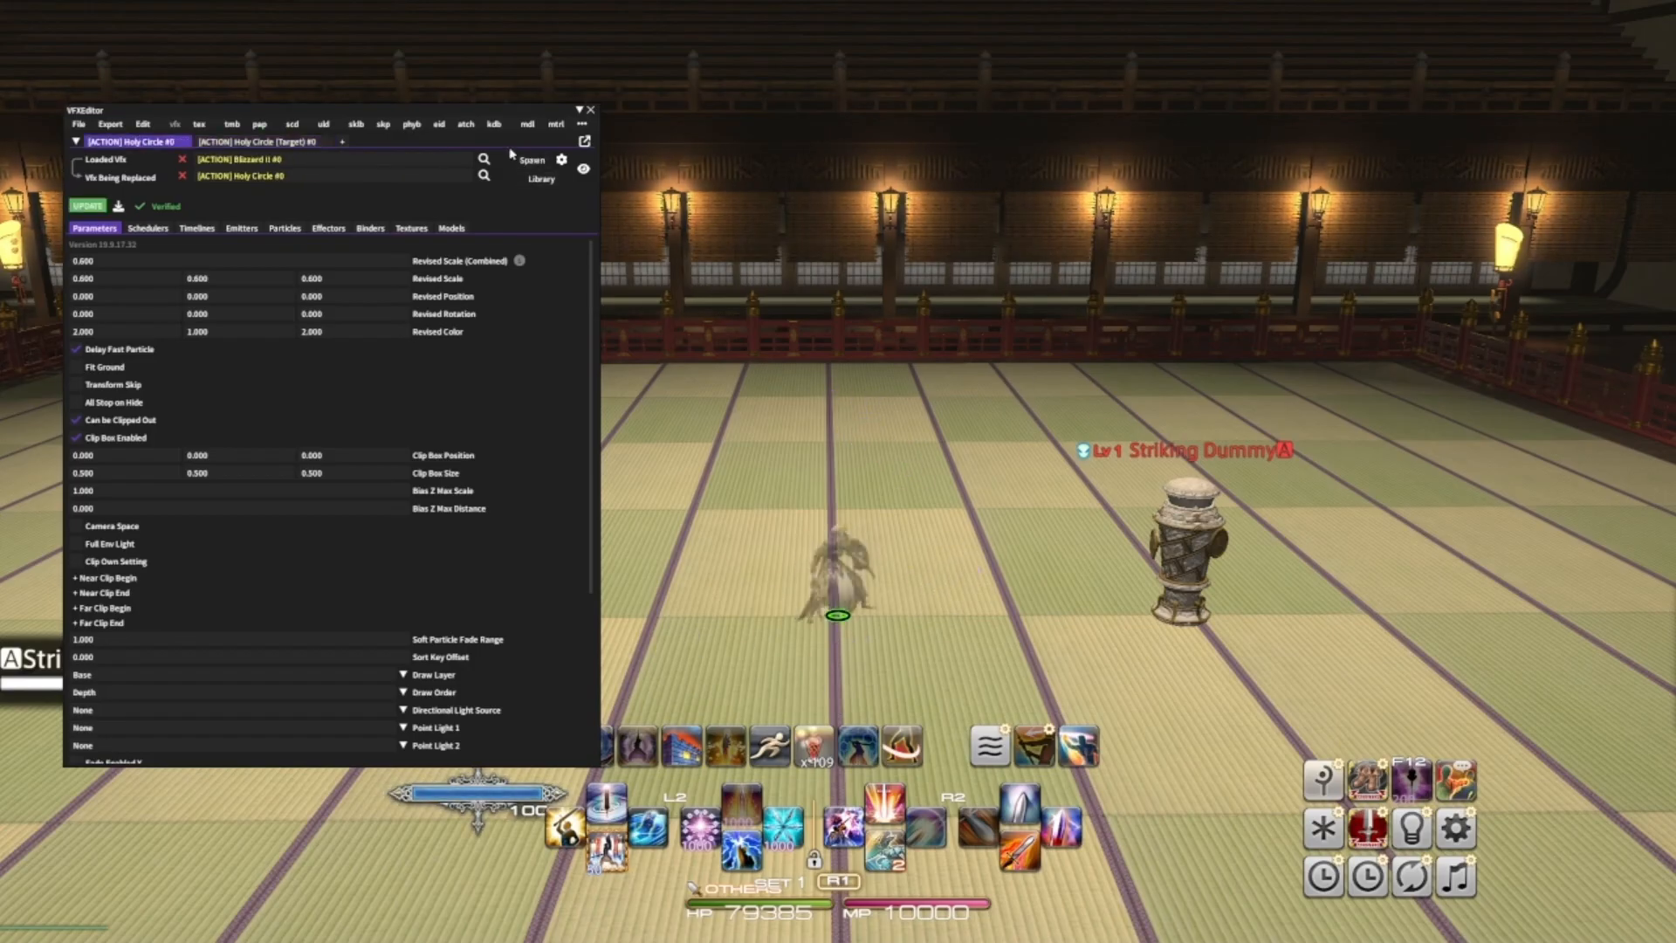
pyautogui.click(530, 162)
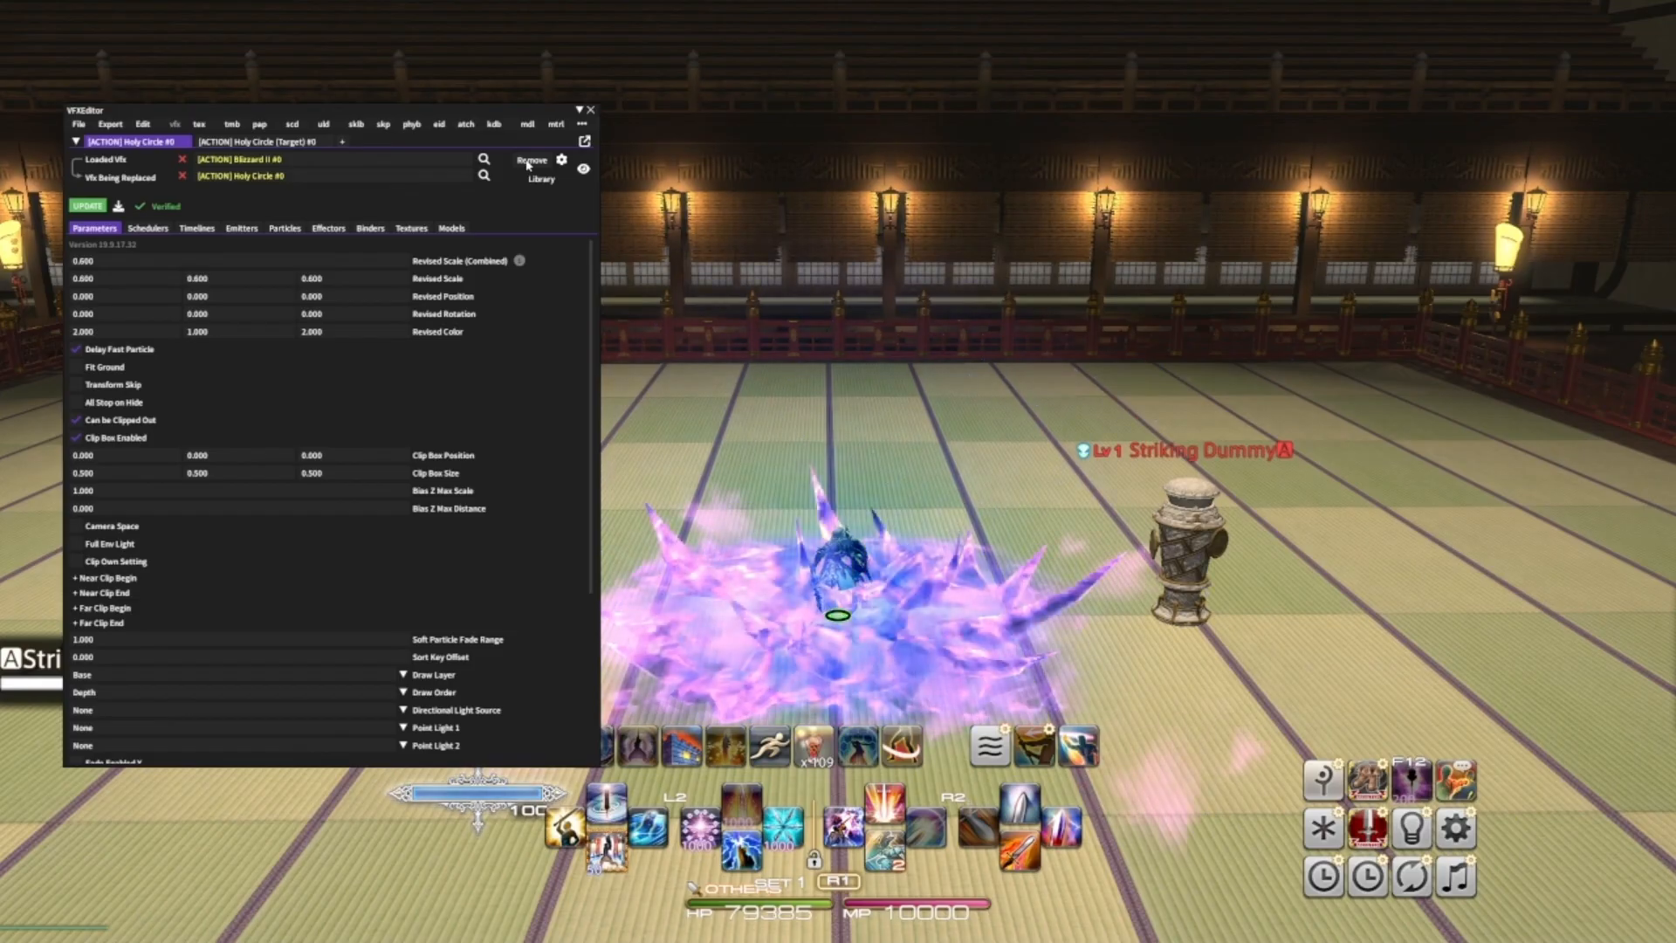